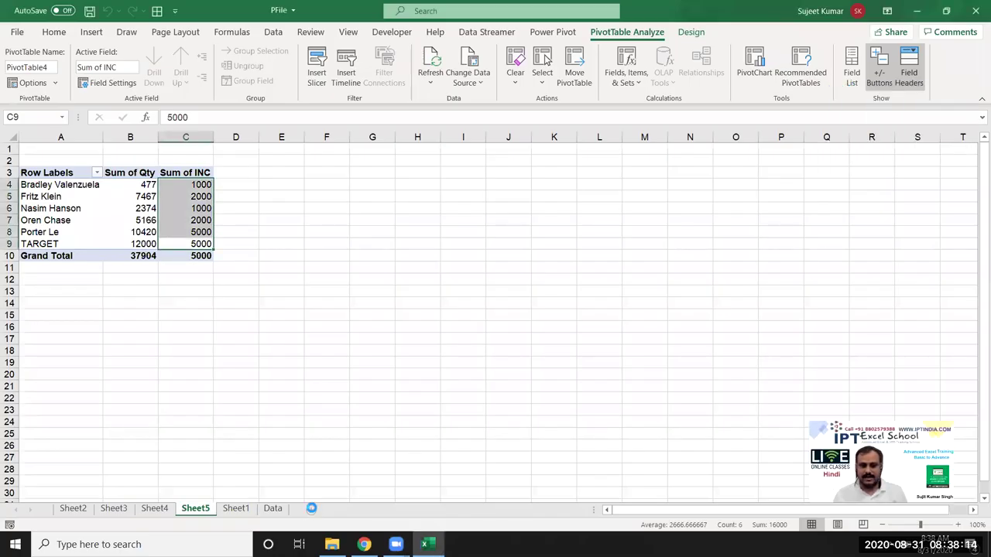
- Enter 20 in C9 and 30 in D9 on Sheet6
left_click(137, 246)
type("20")
left_click(198, 245)
type("30")
key("Return")
- Copy C9 over D9, then undo the paste so D9 keeps 30
left_click(137, 247)
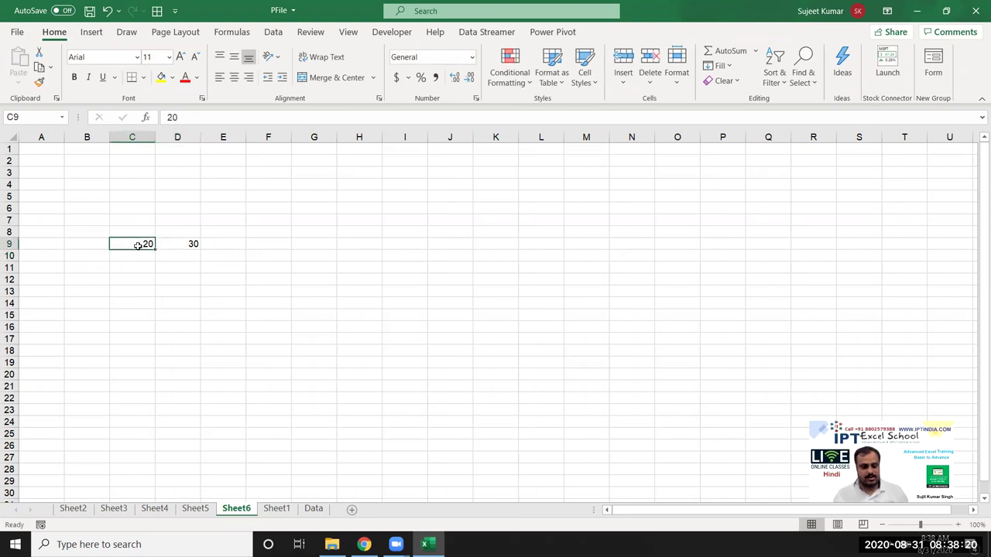
key("ctrl+c")
left_click(178, 245)
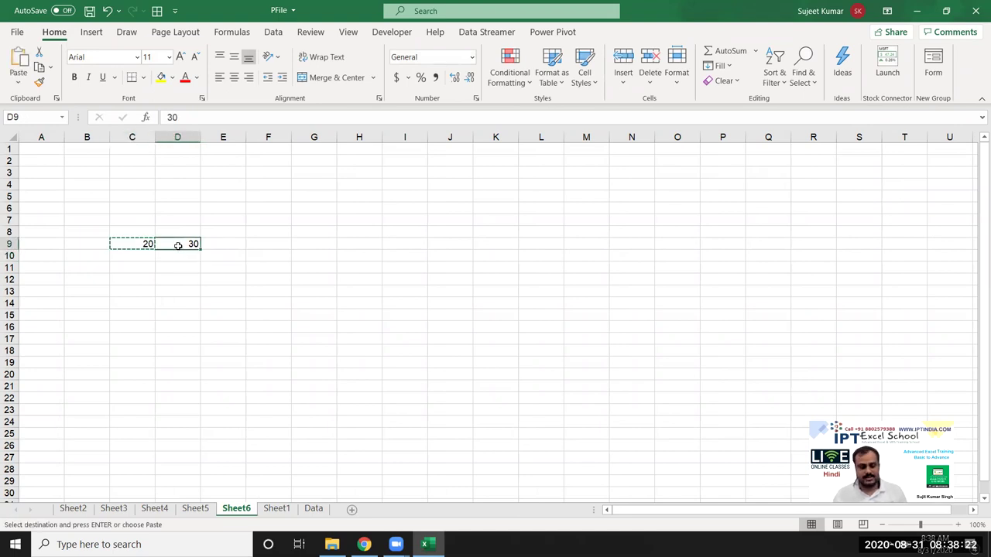
key("ctrl+v")
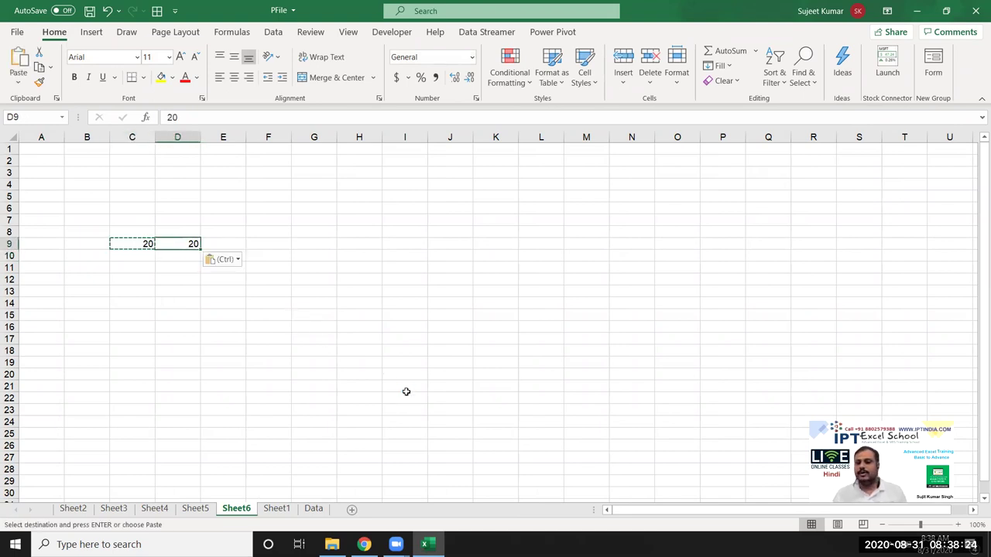
key("ctrl+z")
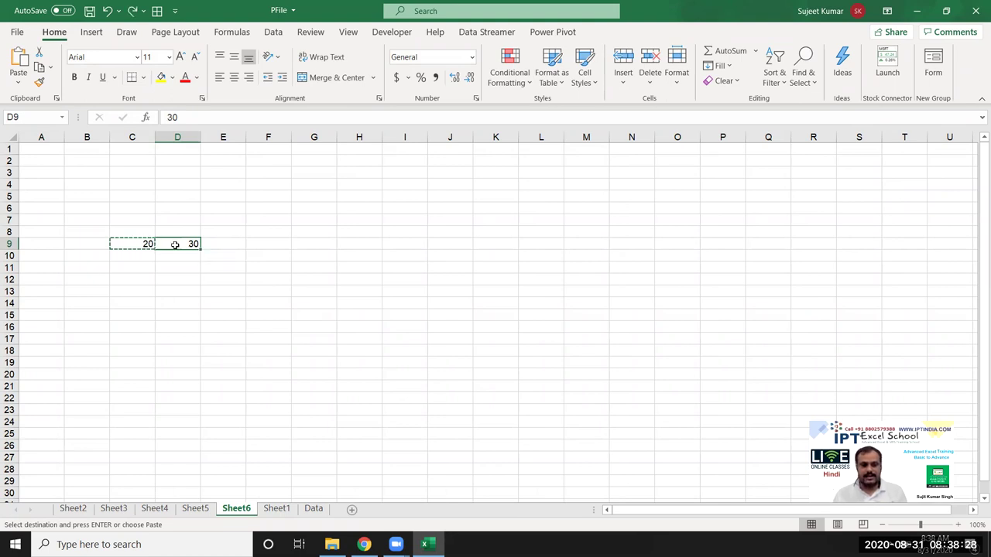
- Paste Special the copied 20 onto D9 with the Add operation, turning 30 into 50
right_click(176, 246)
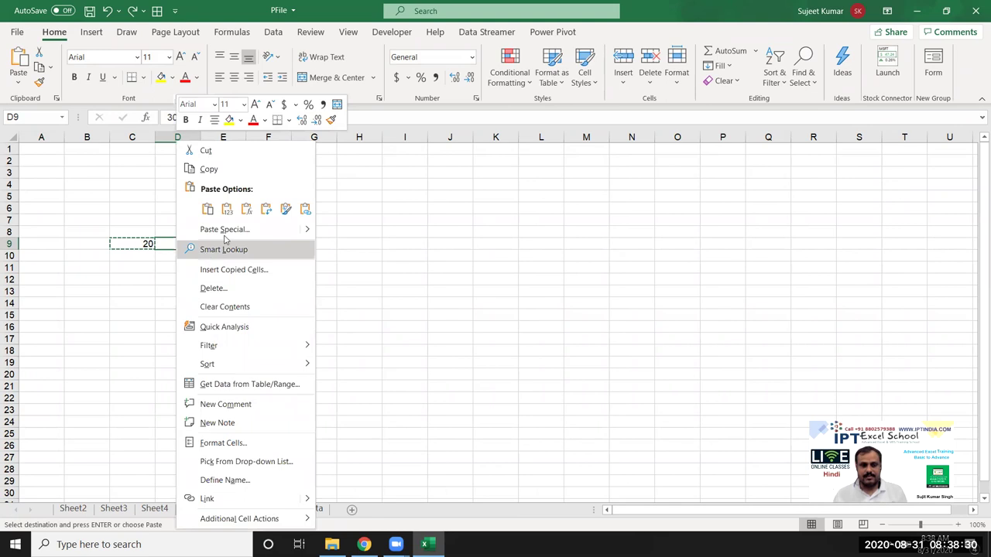
left_click(224, 229)
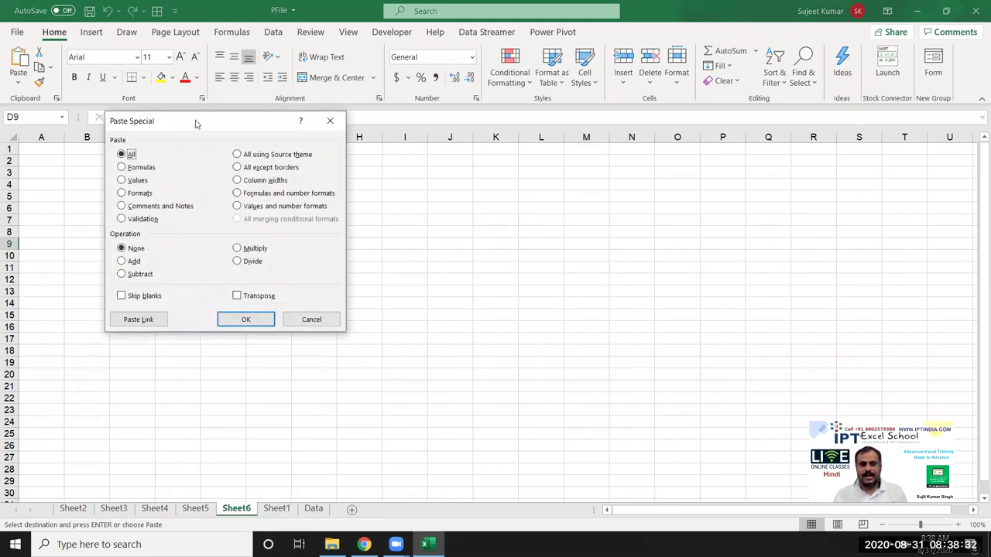
left_click_drag(196, 124, 441, 103)
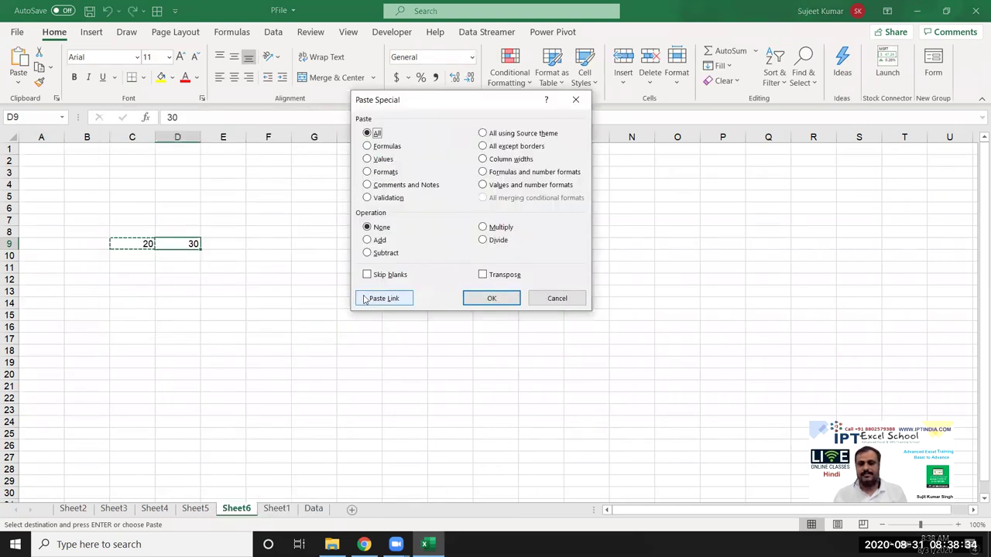
left_click(379, 240)
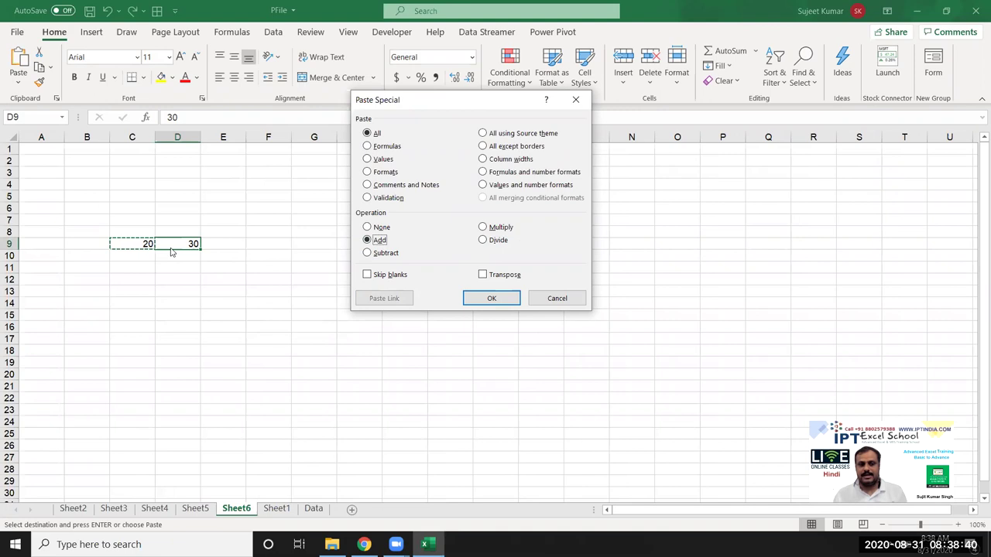
left_click(480, 299)
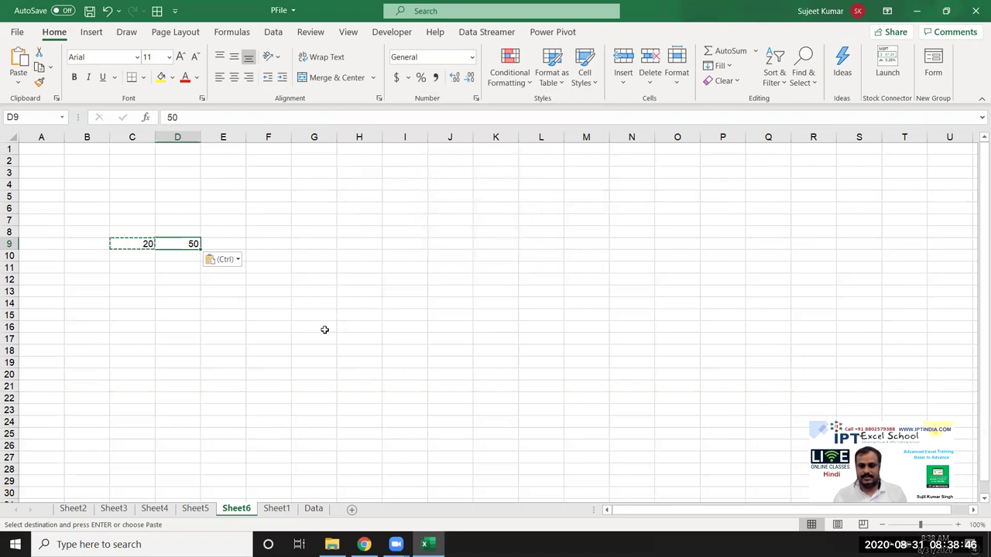
left_click(121, 243)
left_click(192, 244)
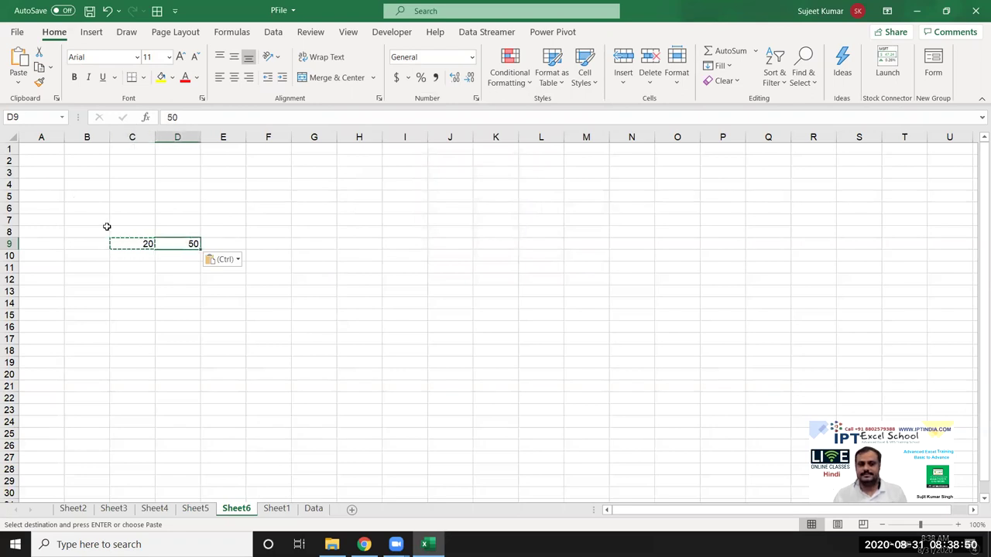
- Delete everything in B7:H14 and return to cell A1
left_click_drag(107, 226, 354, 296)
key("Delete")
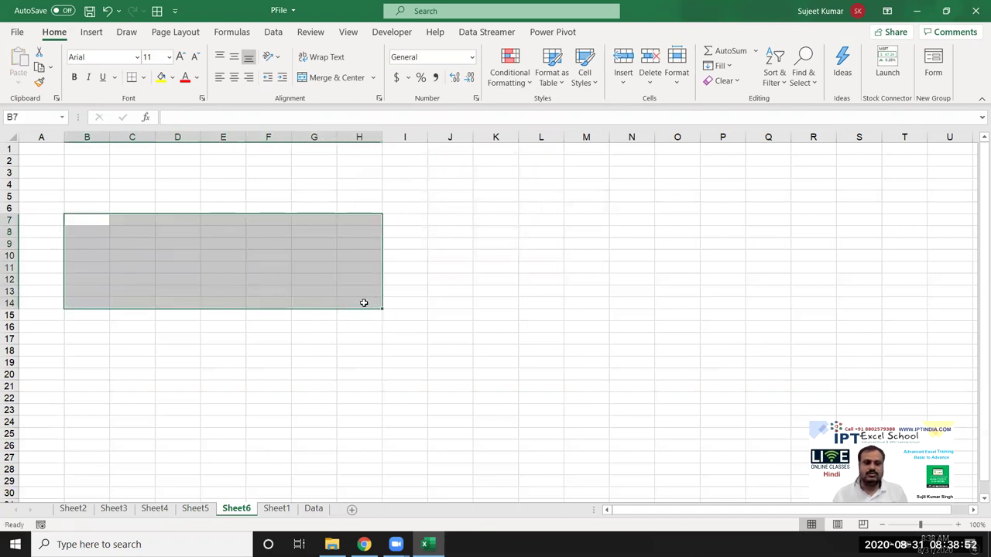
left_click(28, 151)
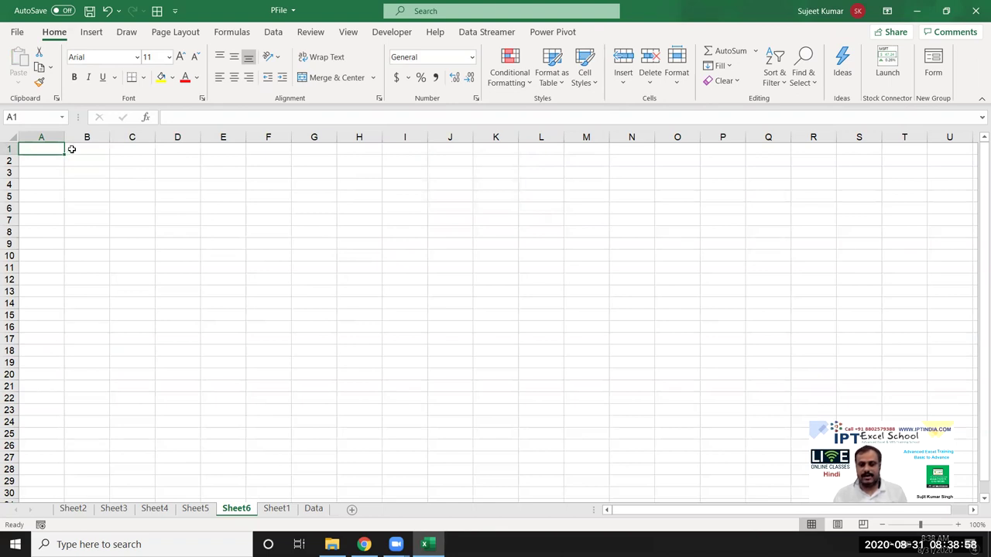
left_click(80, 150)
left_click(45, 151)
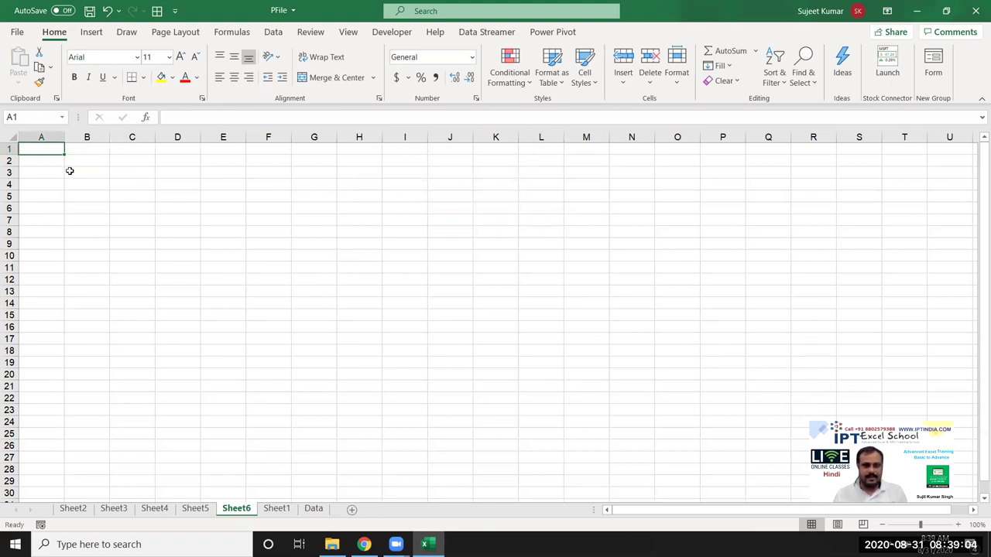
scroll(82, 210, "down", 2)
scroll(92, 212, "up", 9)
scroll(112, 218, "up", 3)
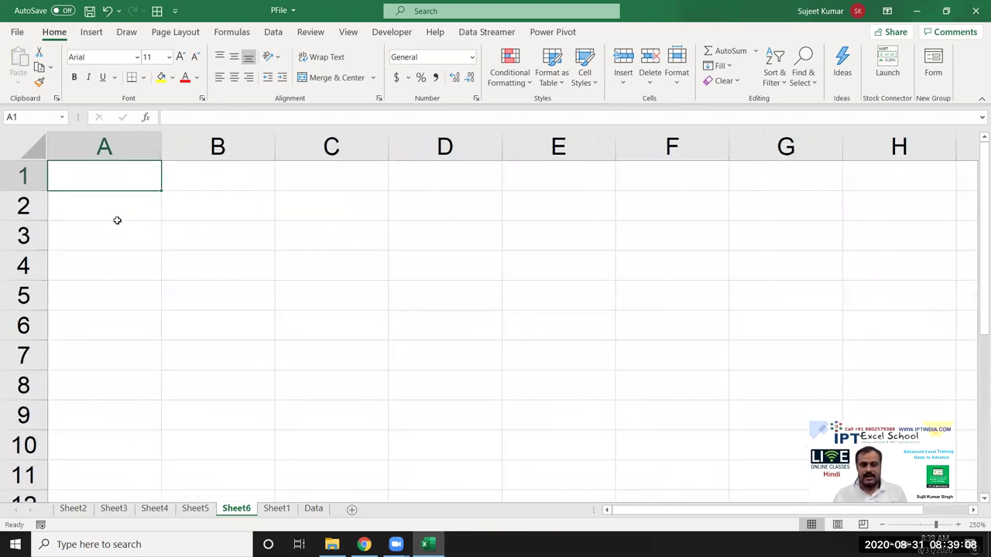
- Enter 20% in A2 and 20 in B2, formatting B2 as a percentage (2000%)
left_click(147, 207)
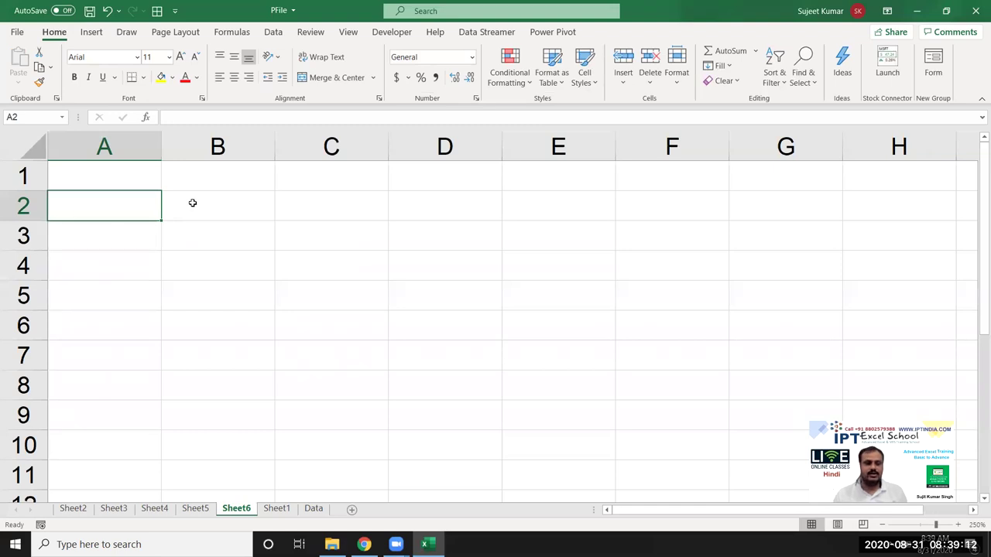
type("20%")
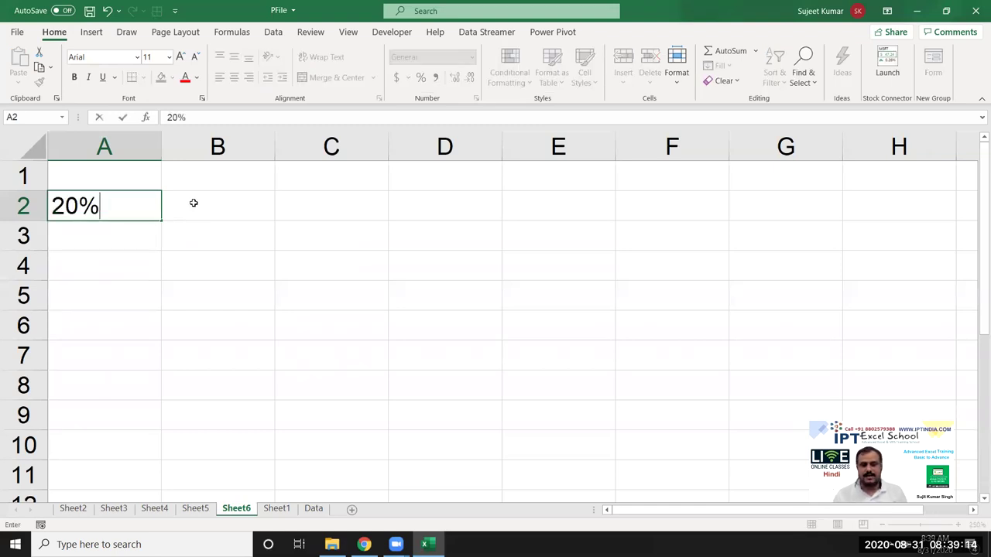
key("Return")
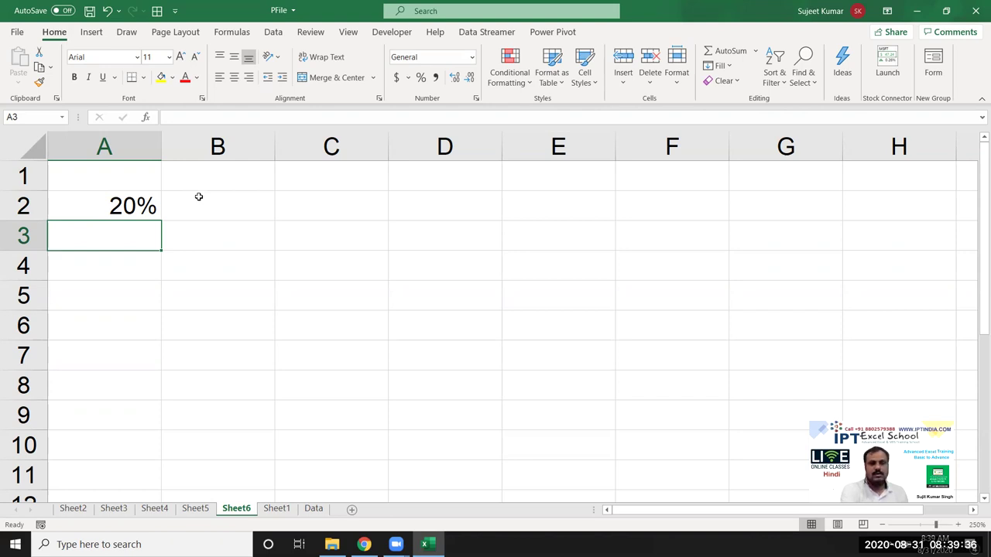
left_click(202, 195)
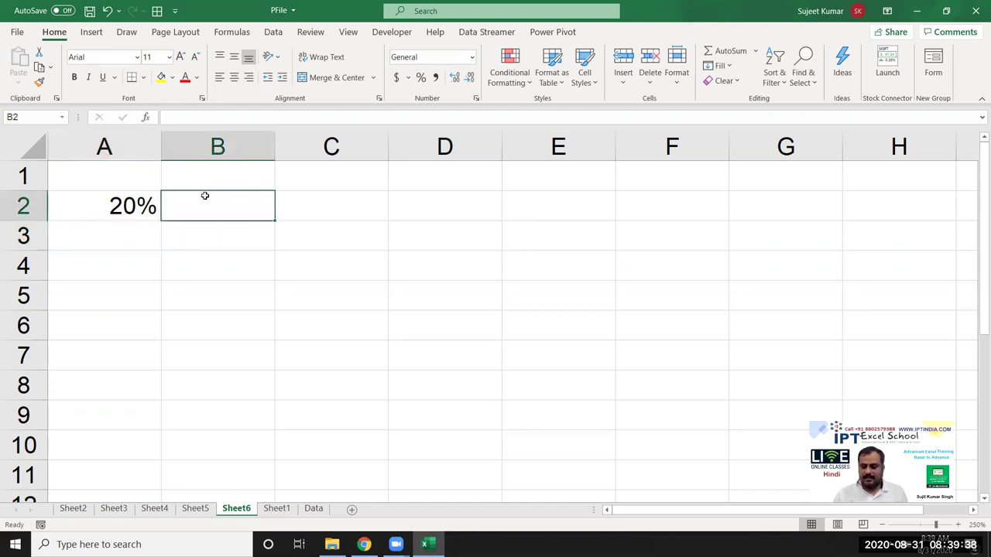
type("20")
key("Return")
left_click(204, 196)
left_click(420, 78)
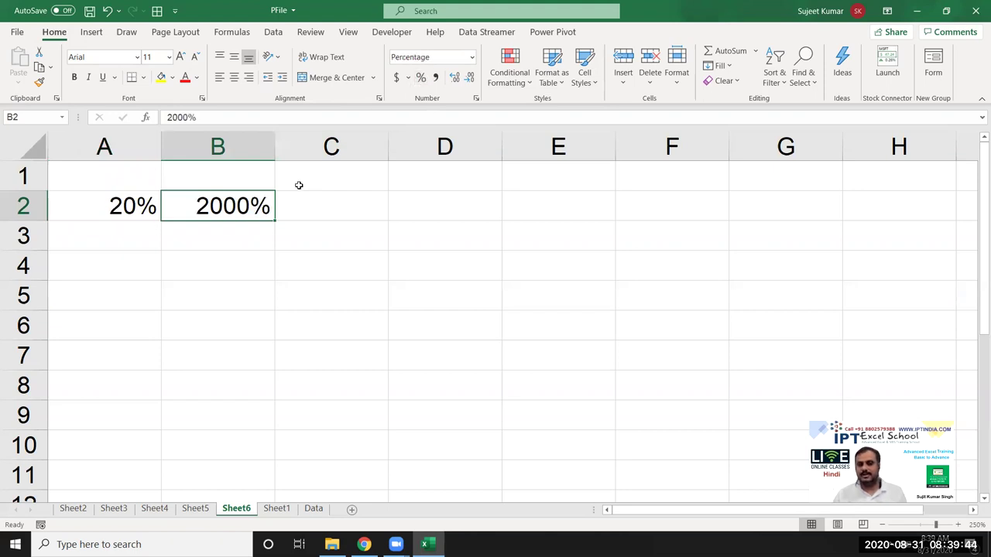
- Add the note 1=100% in B3
left_click(234, 224)
type("1=100%")
key("Return")
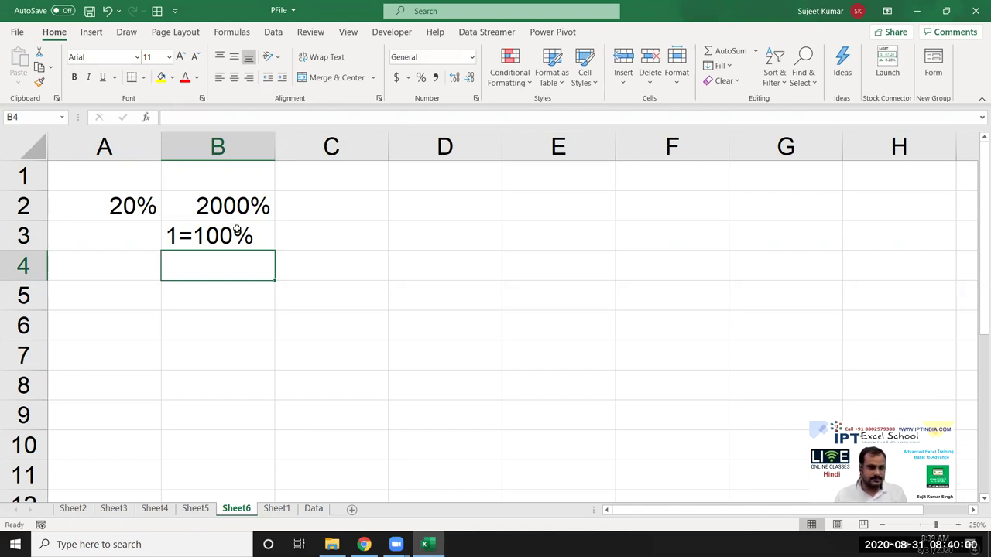
- Enter 0.20 in C2 and apply Percent Style so it shows 20%
left_click(297, 207)
type("0.20")
key("Return")
left_click(337, 197)
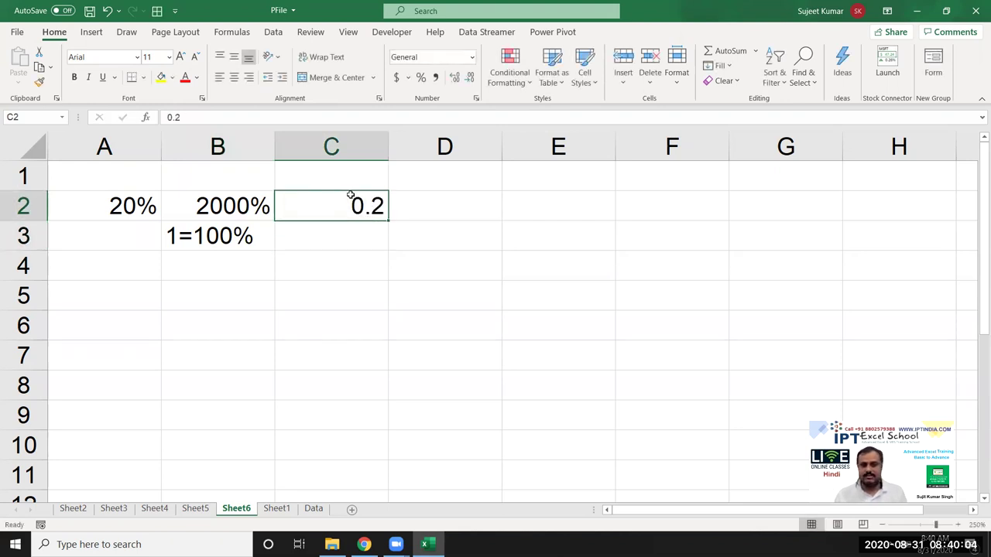
left_click(420, 79)
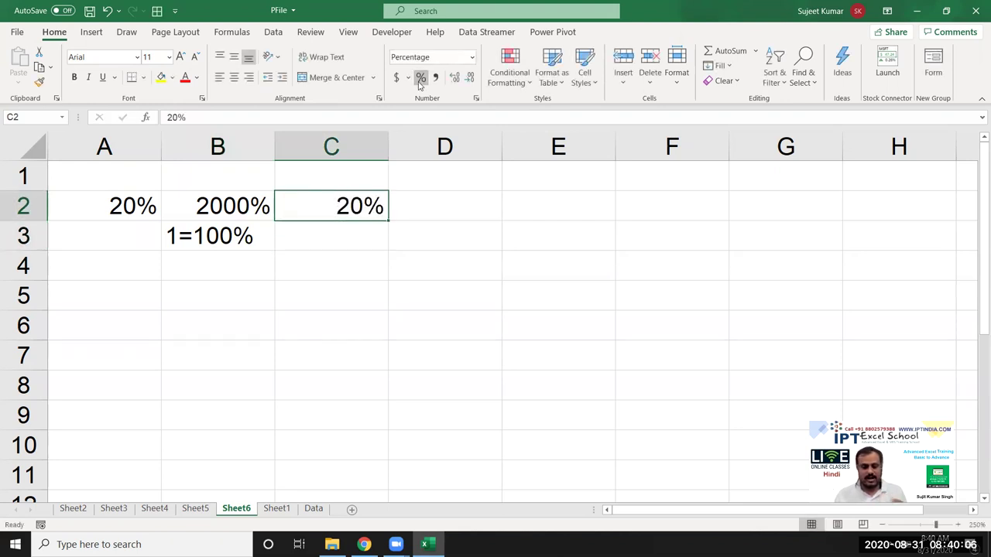
left_click(137, 257)
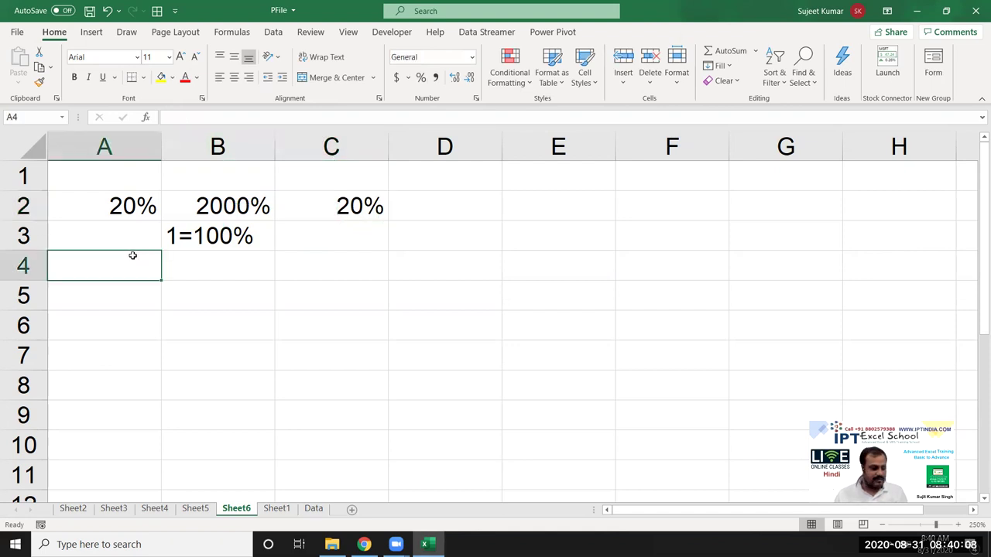
type("20%")
key("Escape")
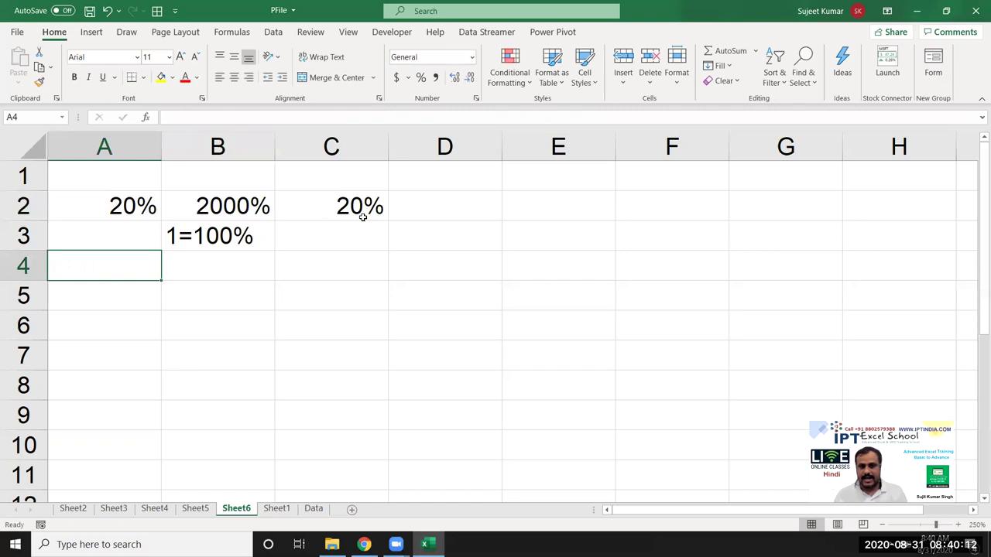
- Enter 0.20 in D2 to show 20%, then select rows 1–3
left_click(408, 202)
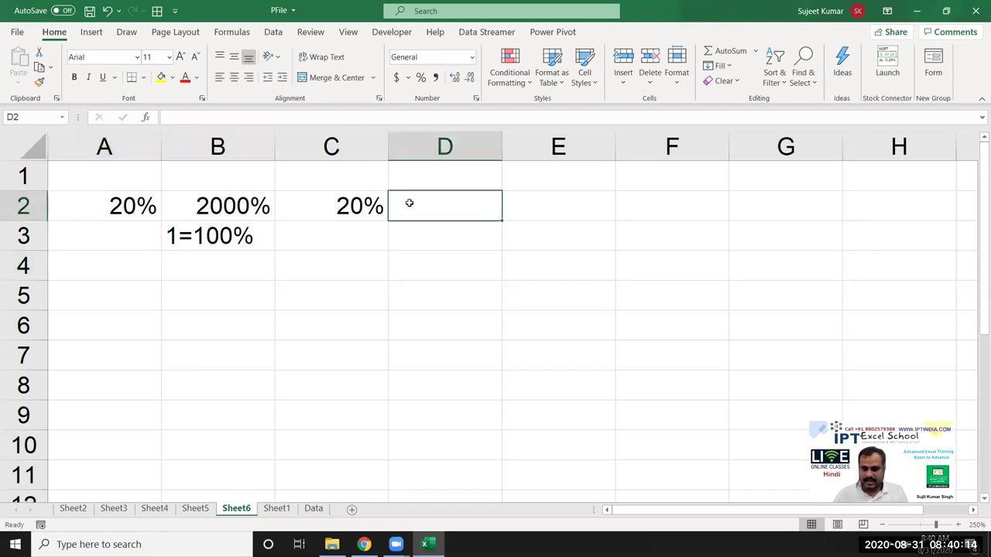
type("0.20")
key("Return")
left_click(410, 202)
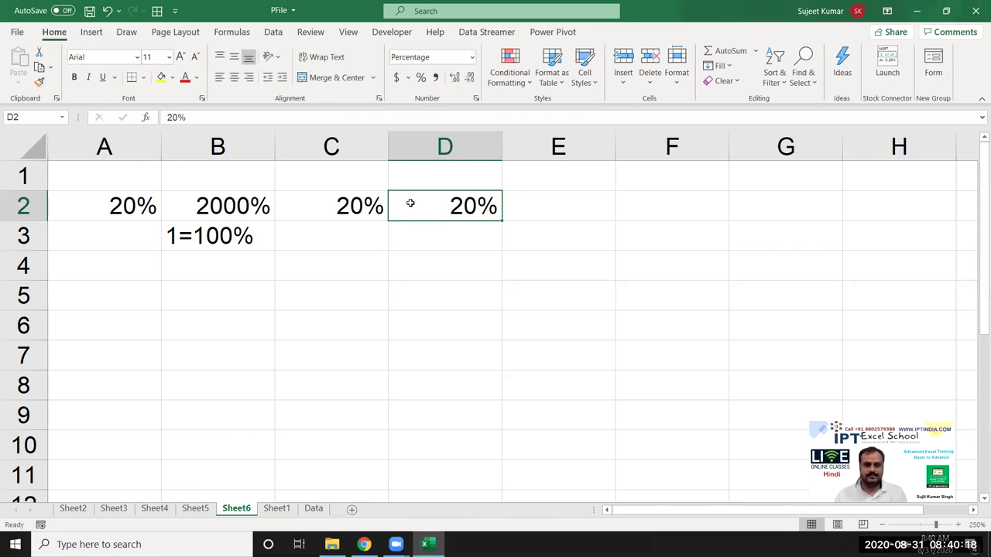
left_click_drag(37, 176, 42, 234)
- Clear rows 1–3 and put a % label in A1
key("Delete")
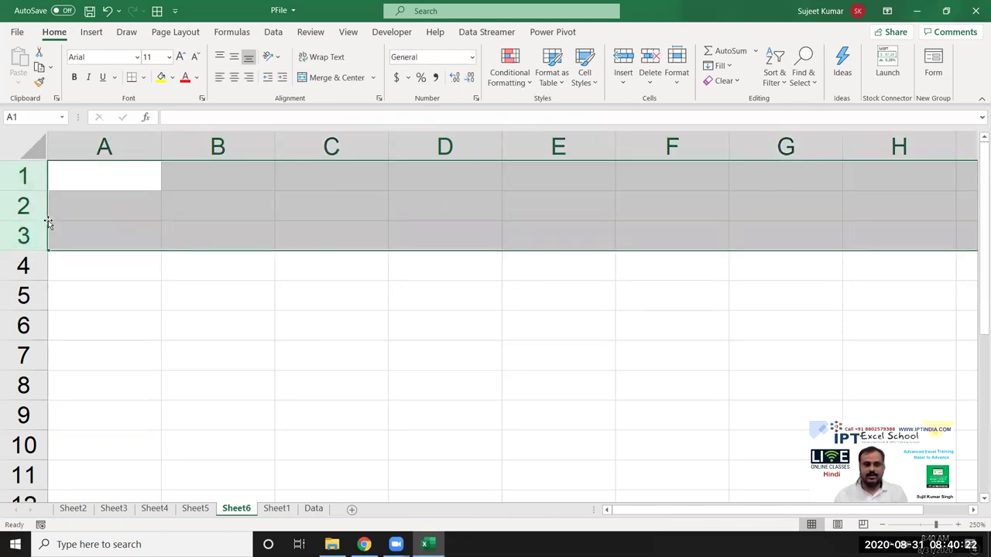
left_click(90, 179)
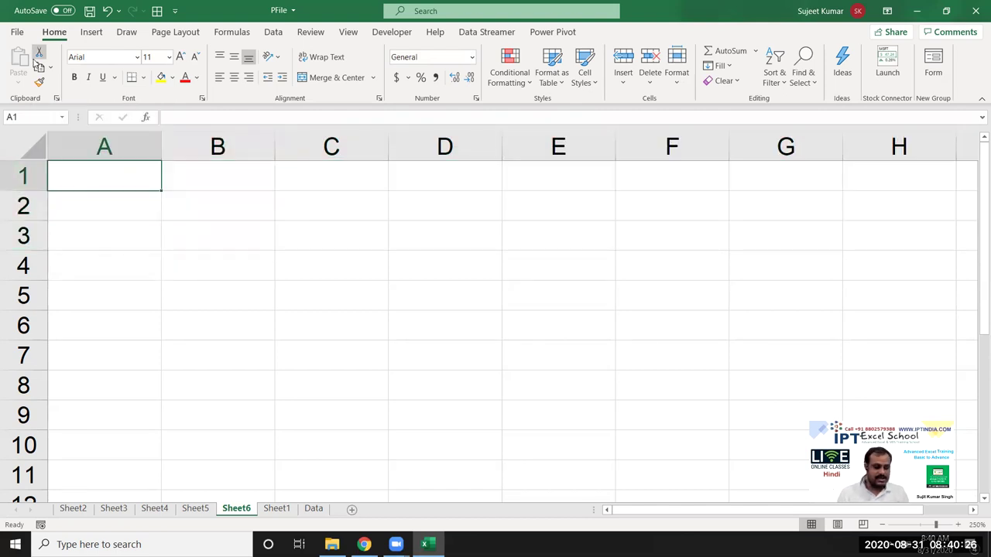
type("%")
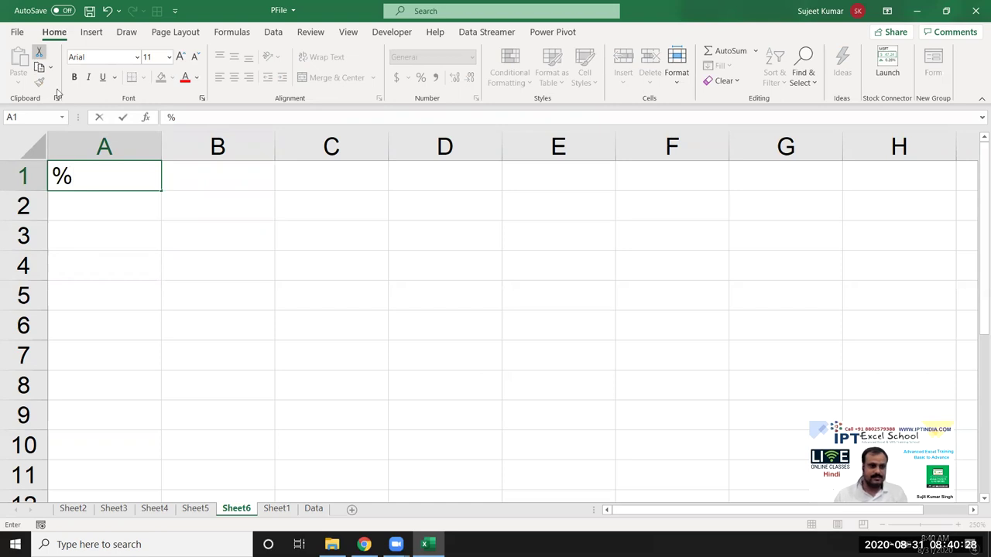
left_click(137, 212)
- Enter =RANDBETWEEN(10,90) in A2 and fill it across A2:G10 with Ctrl+Enter
type("=ra")
key("Down")
key("Down")
key("Down")
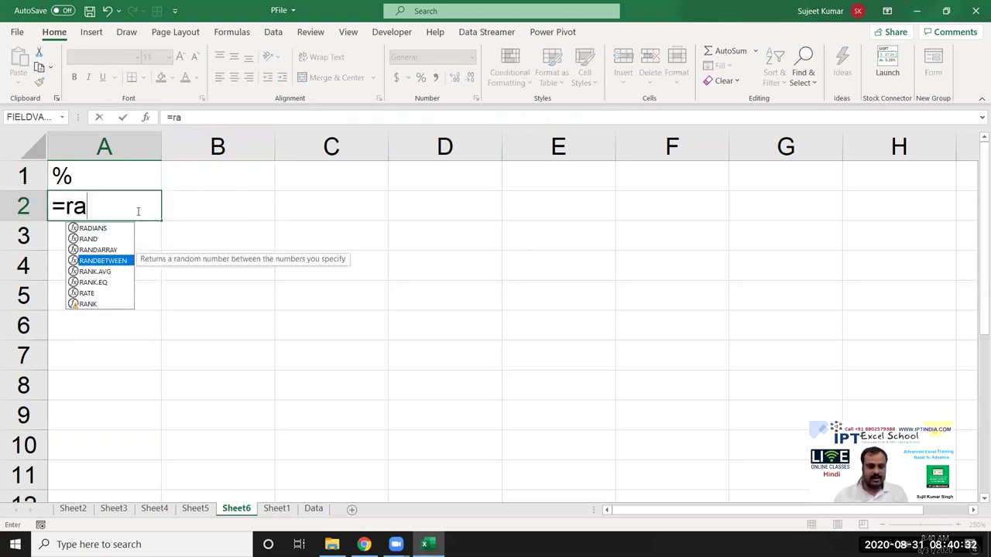
key("Tab")
type("10,90")
key("Return")
left_click_drag(136, 207, 457, 296)
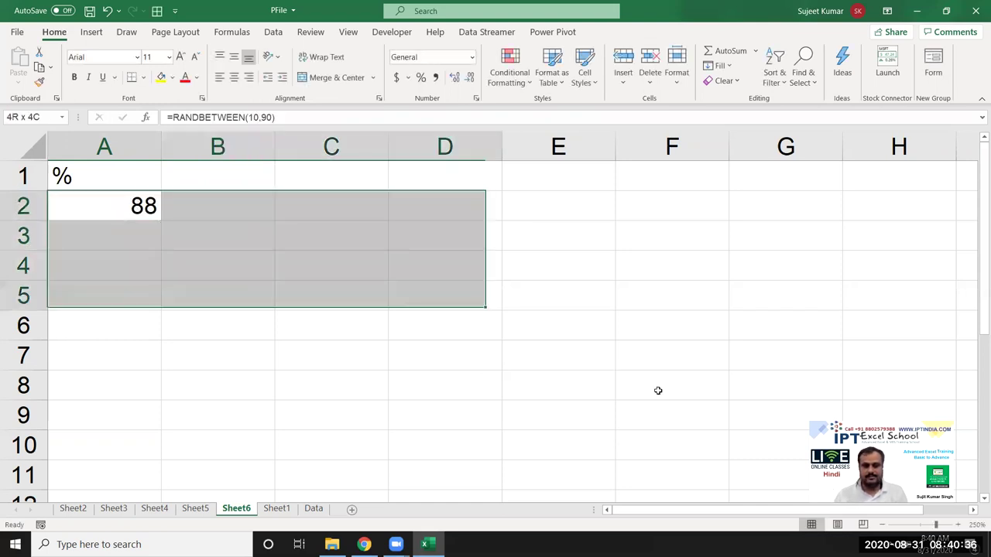
left_click_drag(657, 391, 729, 448)
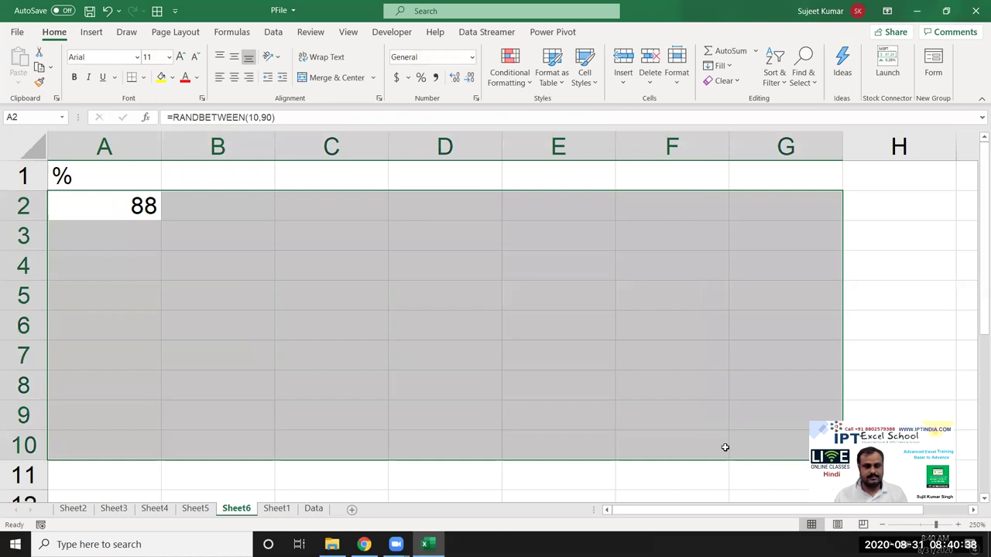
key("F2")
key("ctrl+Return")
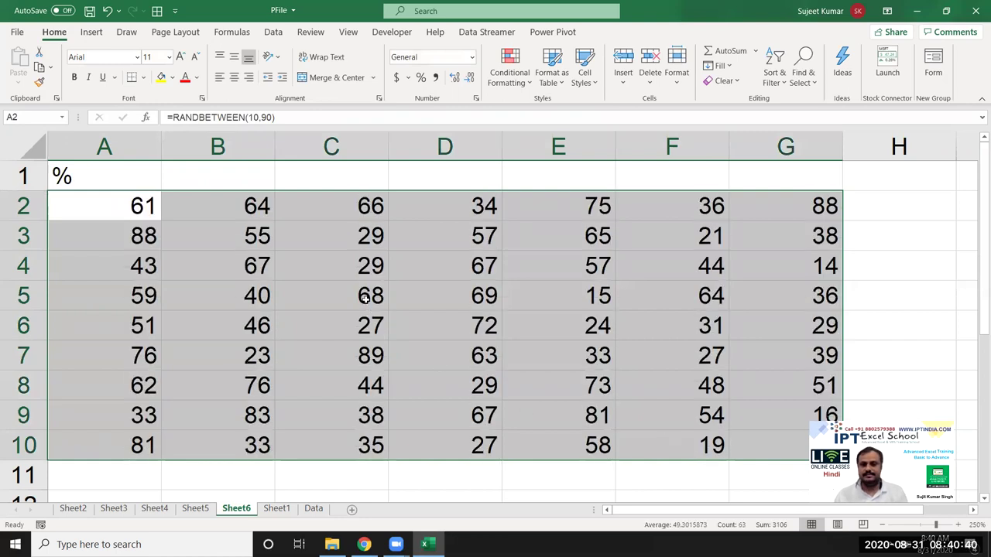
left_click(364, 300)
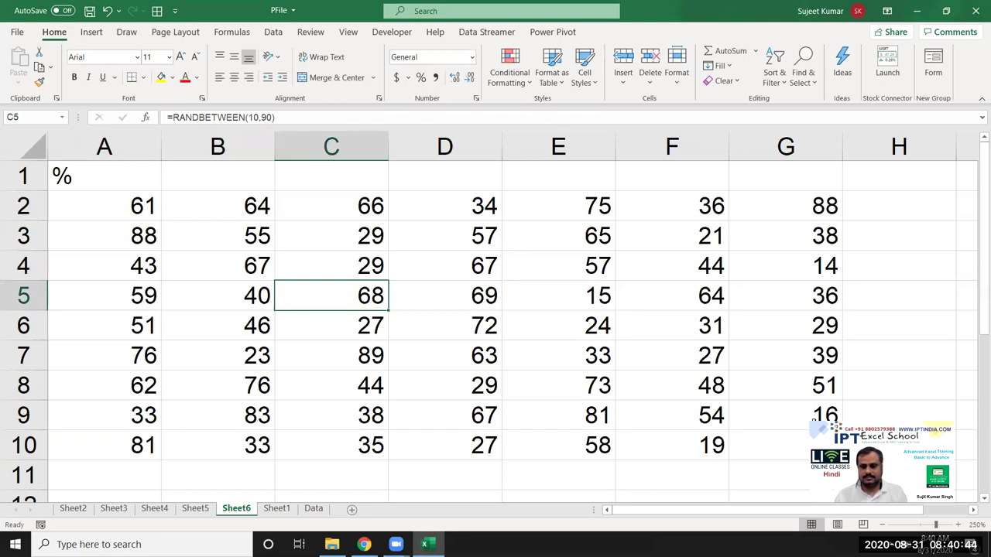
- Copy A2:G10 and paste it back as values, replacing the RANDBETWEEN formulas
left_click(426, 364)
mouse_move(132, 194)
left_mouse_down()
mouse_move(778, 424)
mouse_move(783, 442)
left_mouse_up()
key("ctrl+c")
left_click(21, 89)
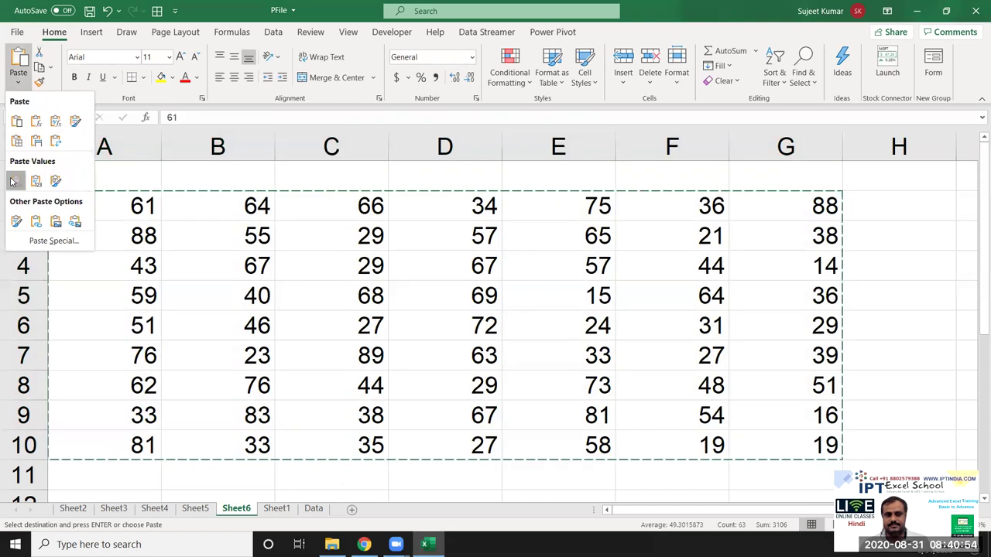
left_click(16, 180)
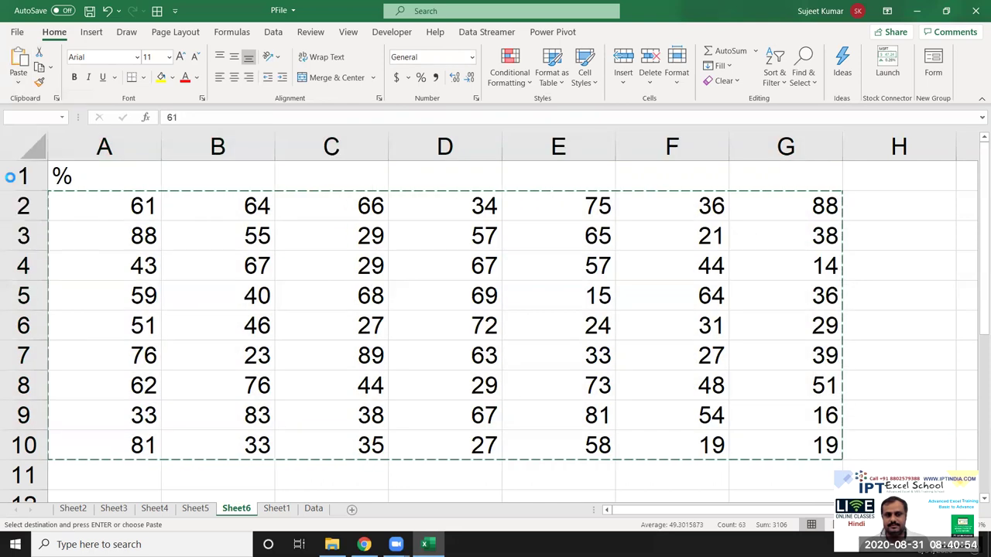
- Try adding a % sign to A2's 65, then cancel and undo the edit
left_click(111, 205)
double_click(112, 203)
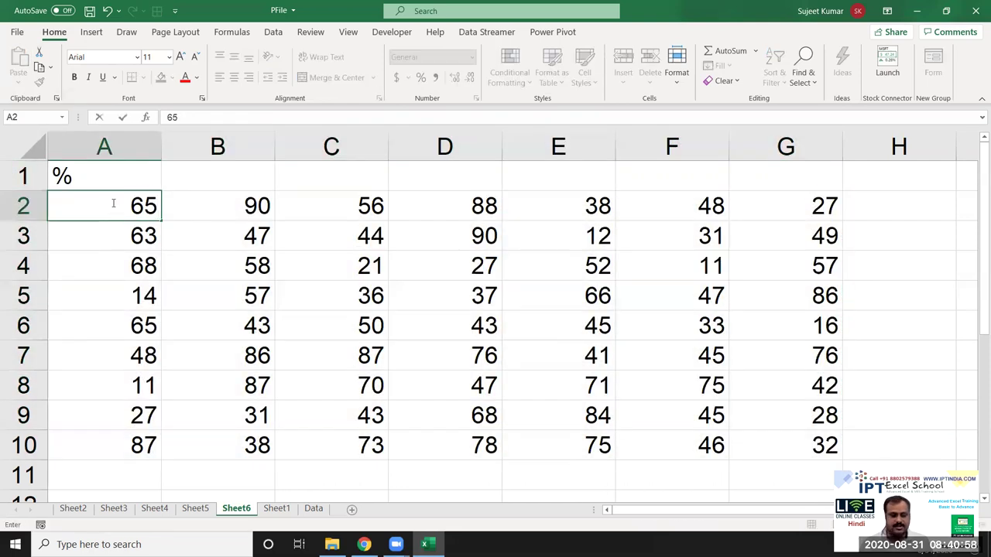
type("%")
key("Return")
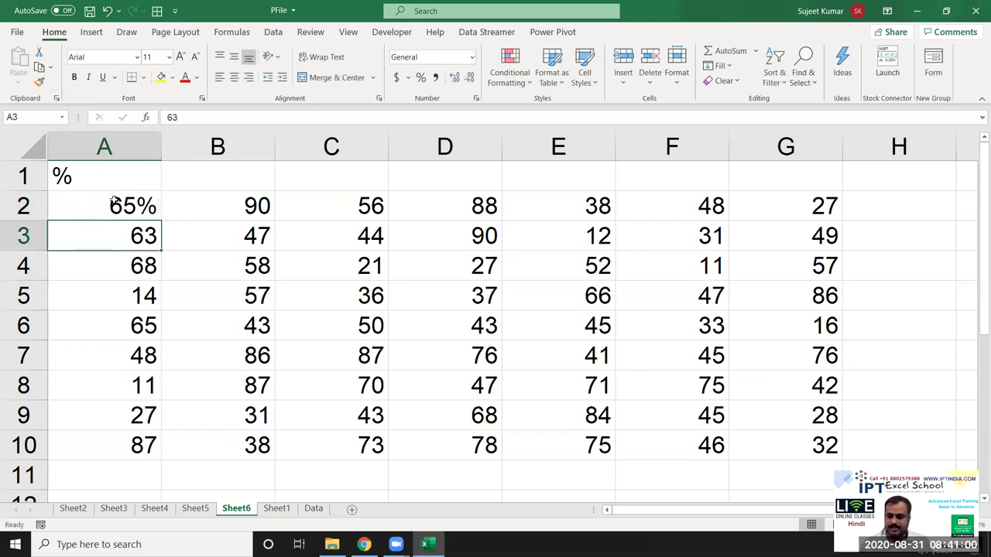
type("6.%")
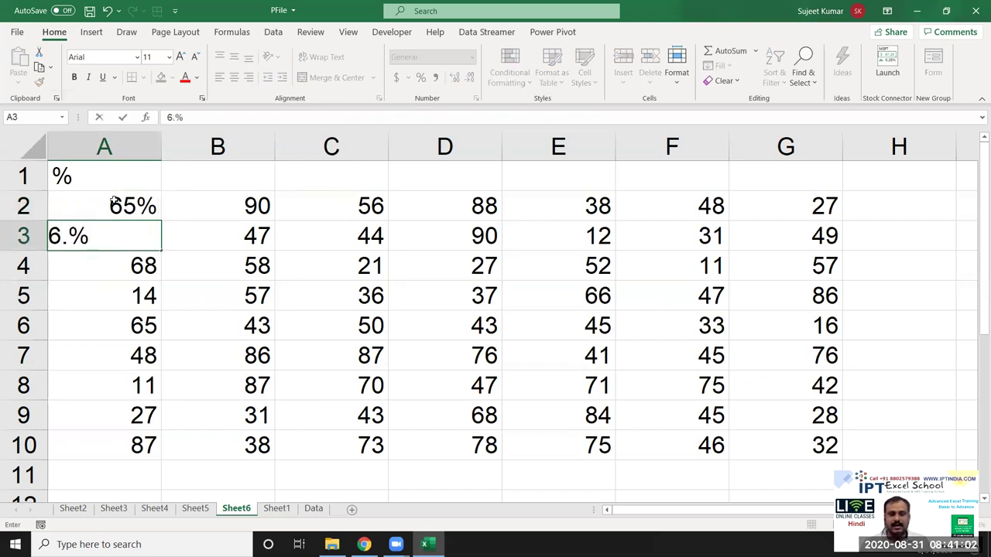
key("Escape")
key("ctrl+z")
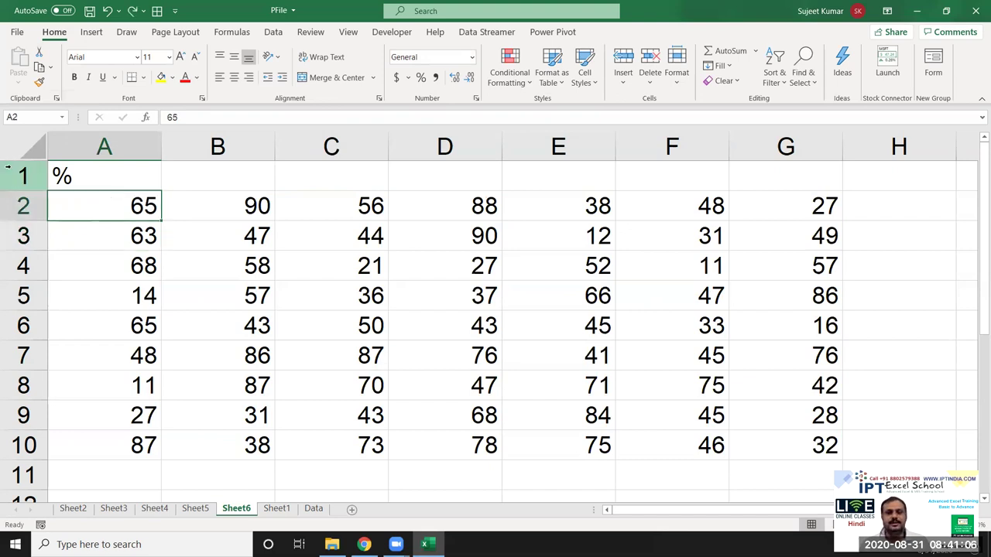
- Enter 100 in H4 as the divisor and copy it
left_click(883, 270)
type("100")
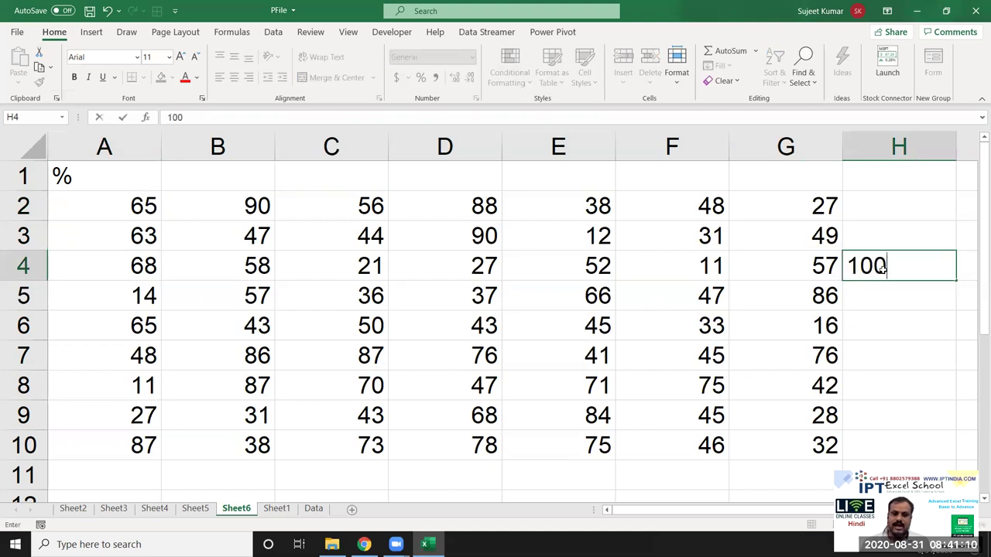
key("Return")
left_click(882, 269)
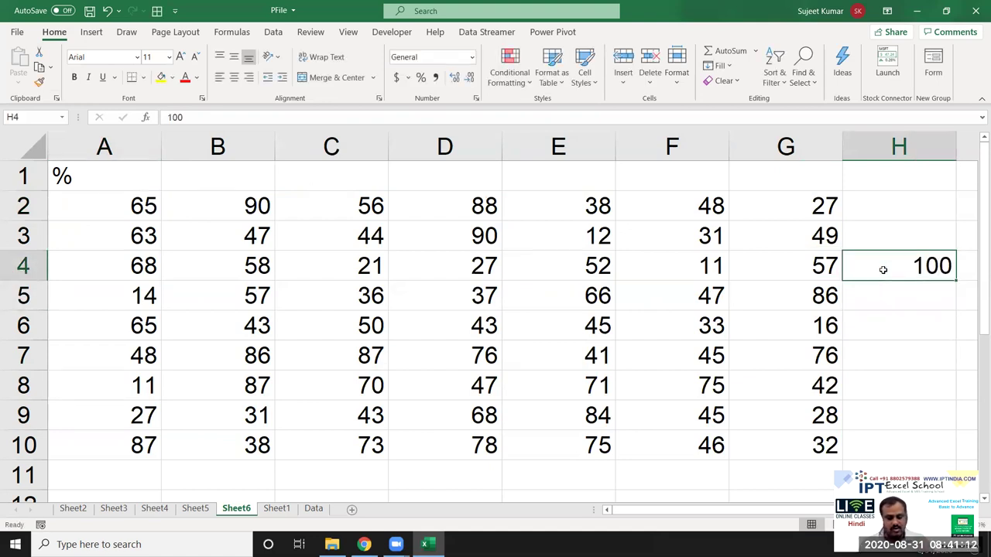
key("ctrl+c")
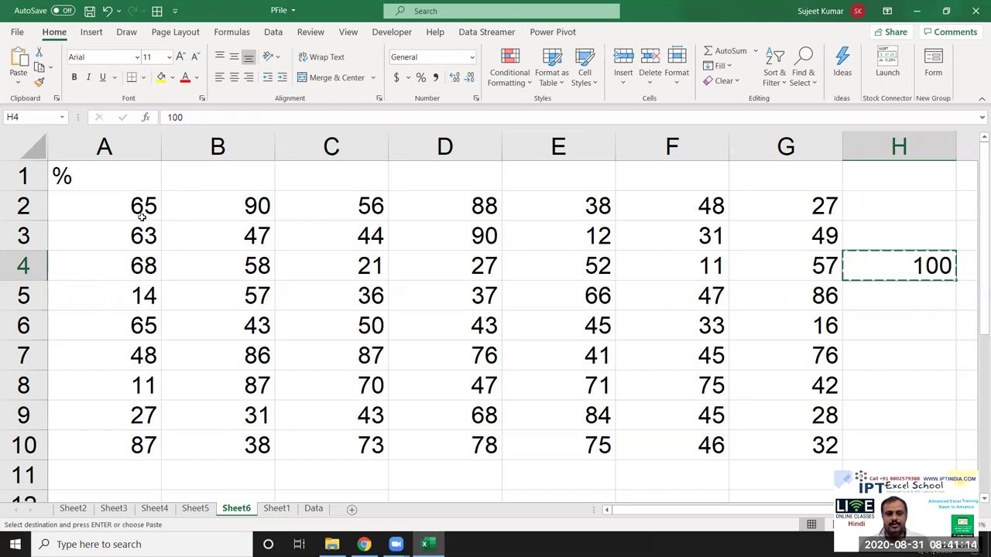
left_click_drag(141, 217, 785, 435)
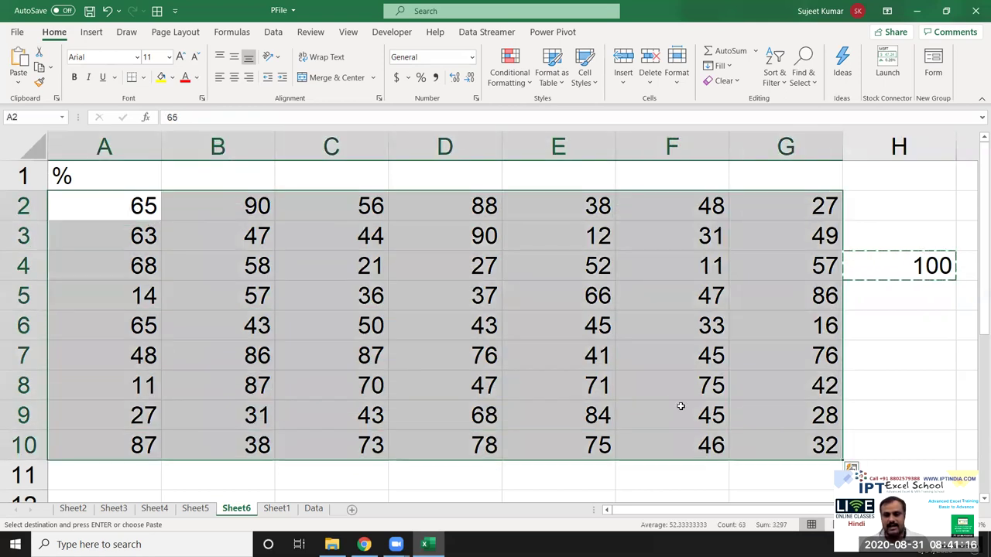
right_click(670, 403)
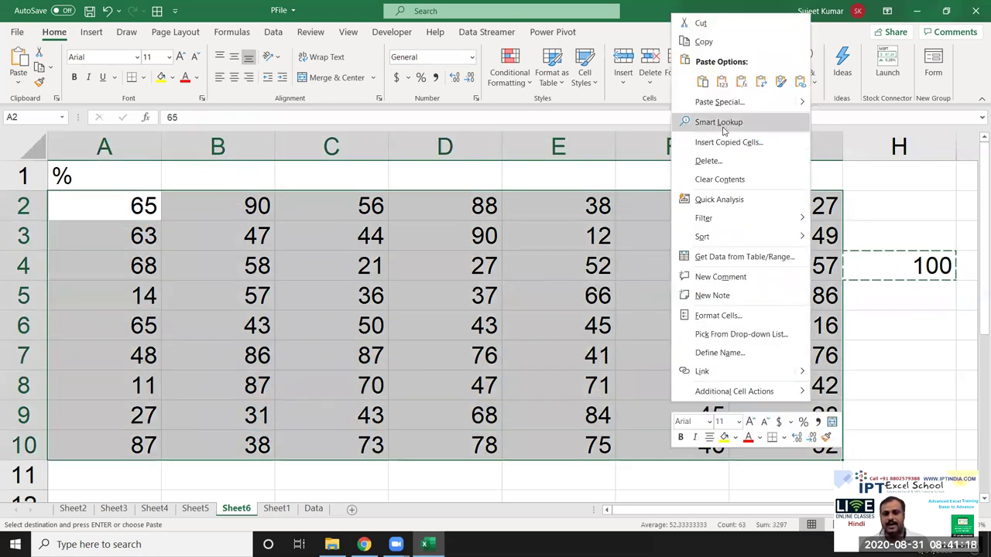
left_click(723, 126)
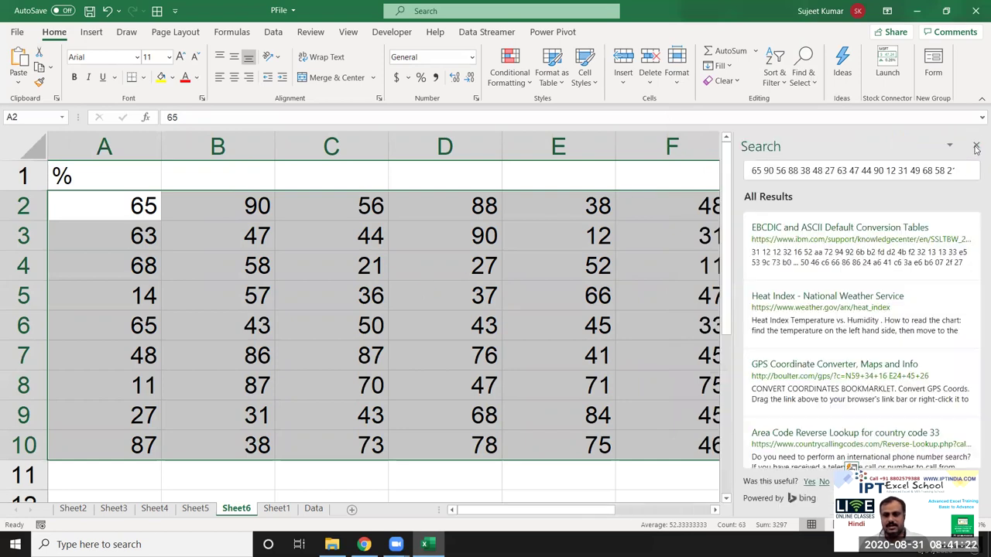
left_click(976, 147)
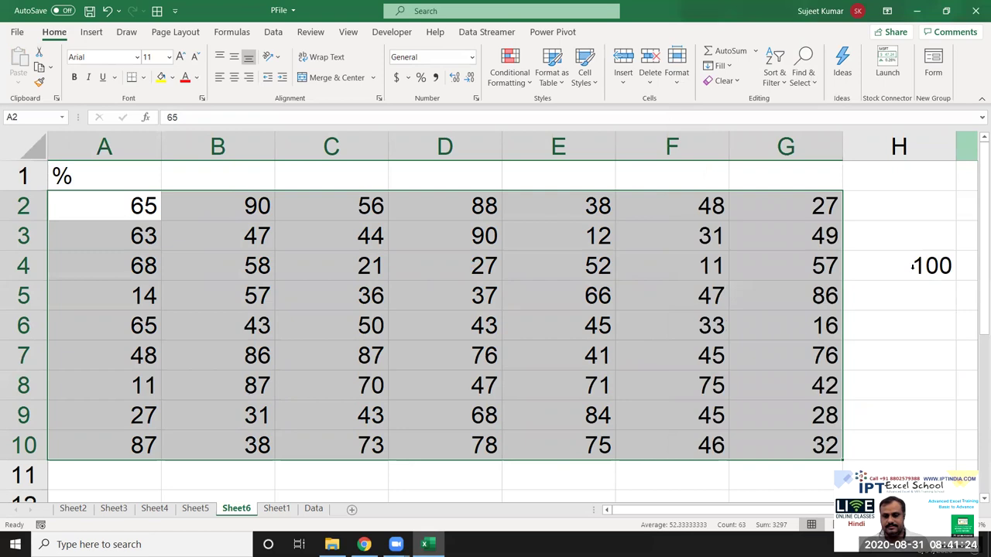
- Paste Special the copied 100 over A2:G10 with the Divide operation
left_click(905, 275)
key("ctrl+c")
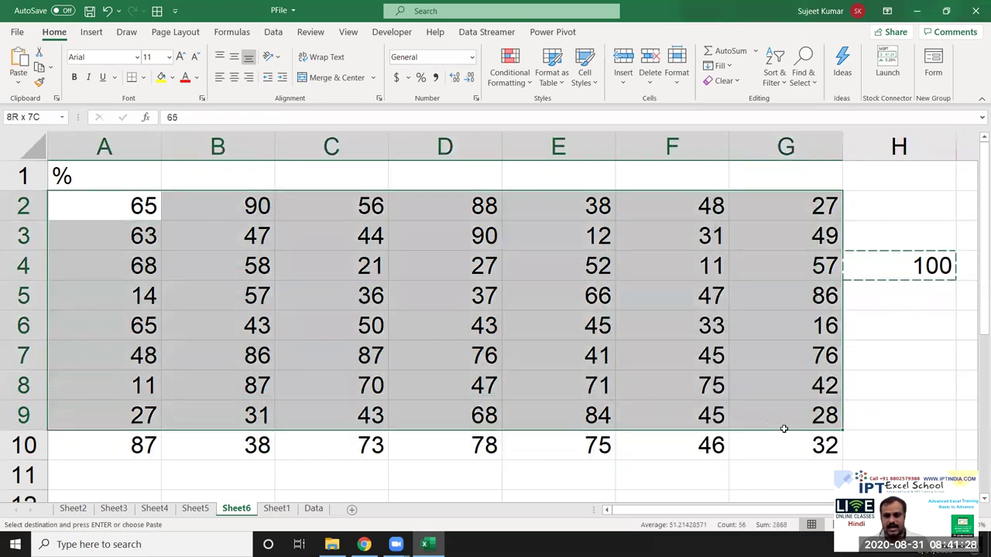
left_click_drag(122, 203, 778, 440)
right_click(565, 354)
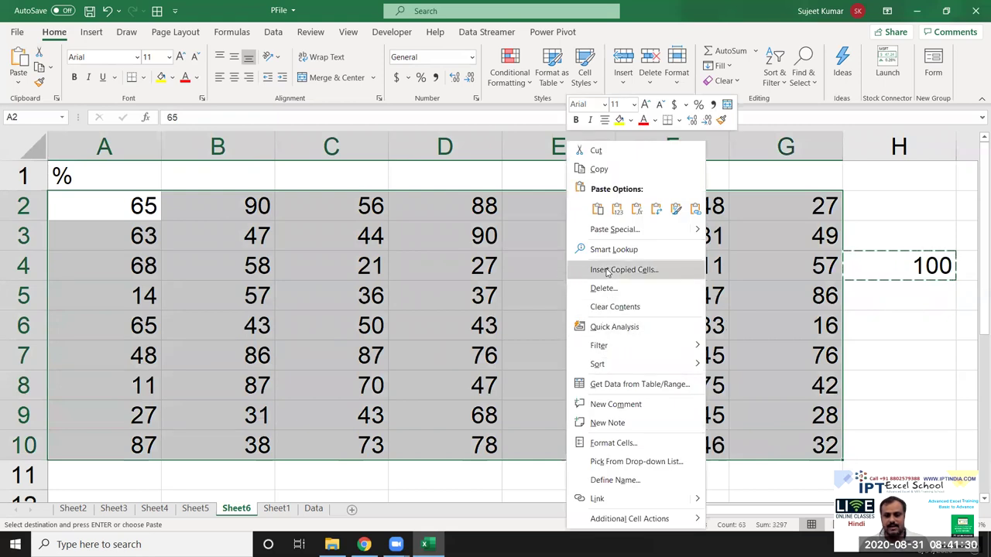
left_click(615, 230)
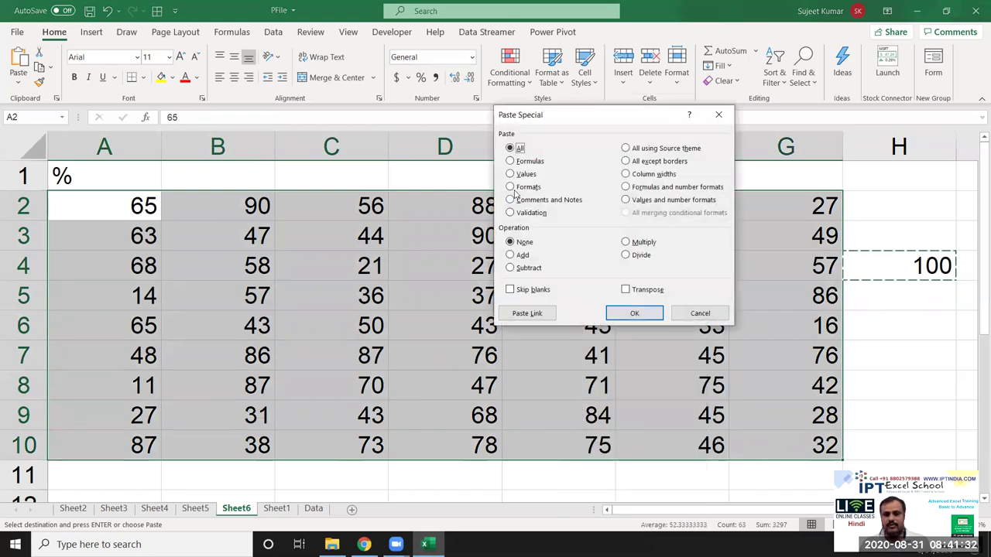
left_click(627, 256)
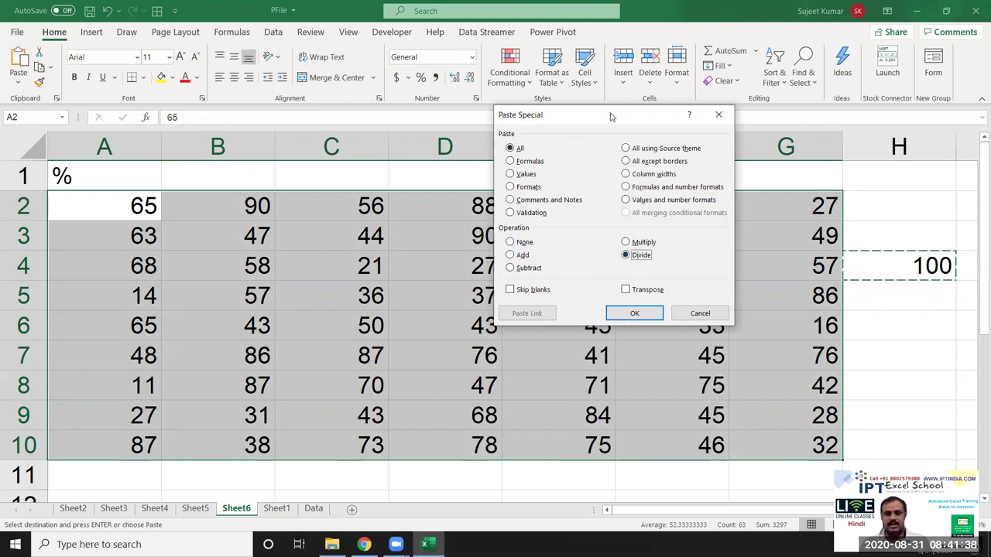
left_click_drag(610, 116, 479, 224)
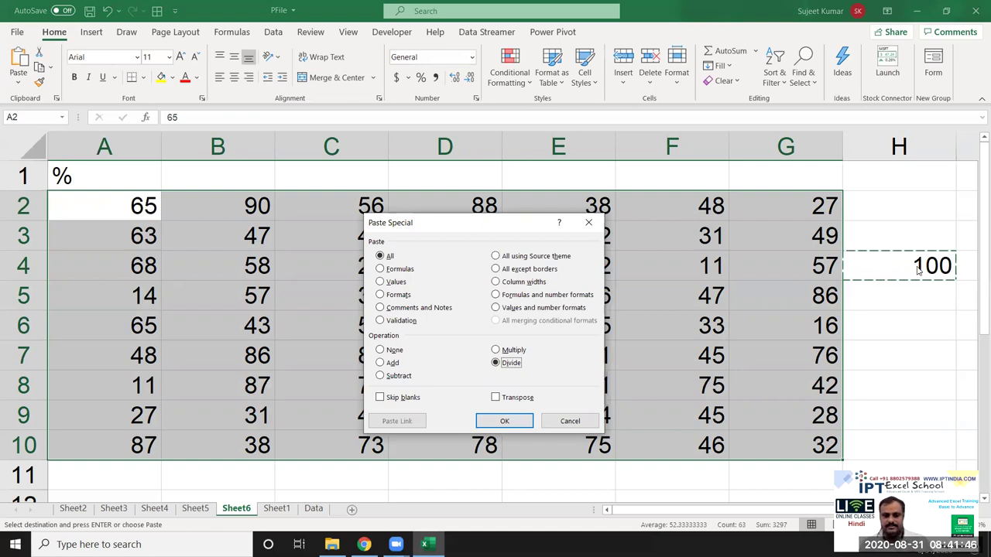
left_click(505, 422)
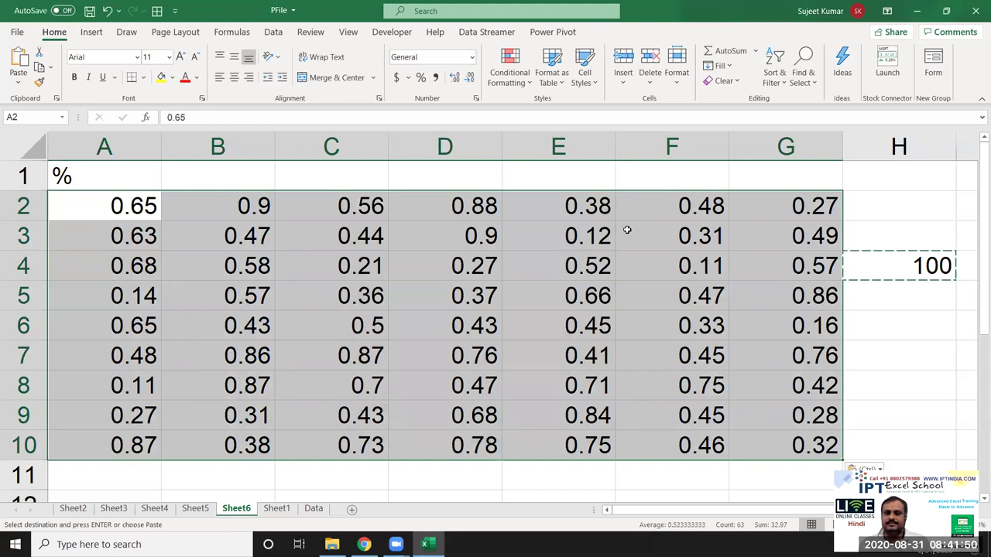
- Format A2:G10 as percentages, so 65 reads 65%, and add a new Sheet7
left_click(420, 80)
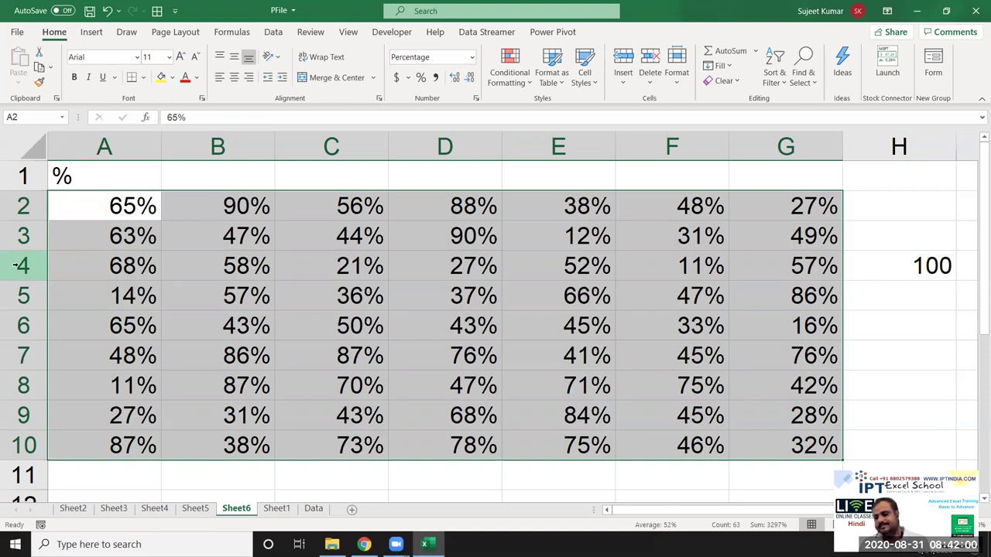
left_click(264, 514)
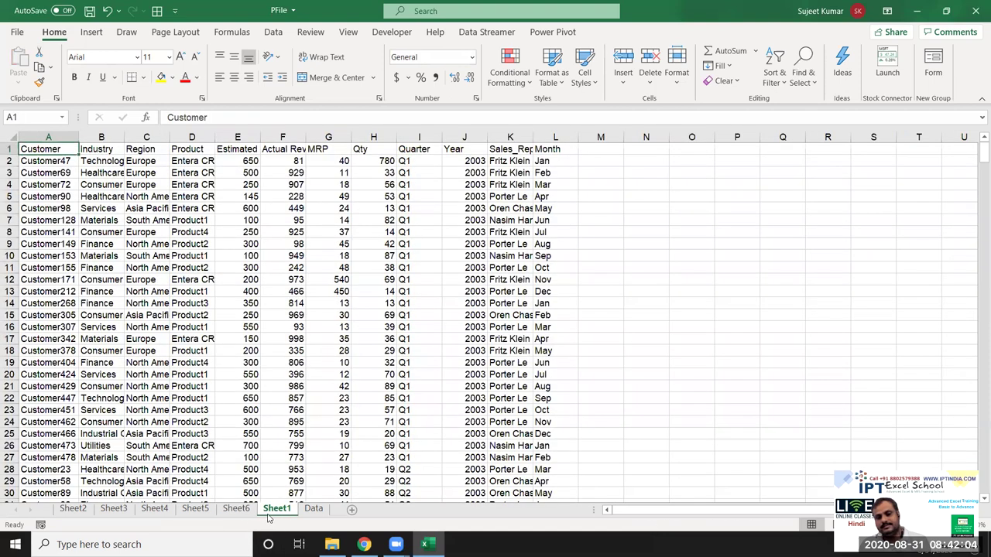
left_click(248, 512)
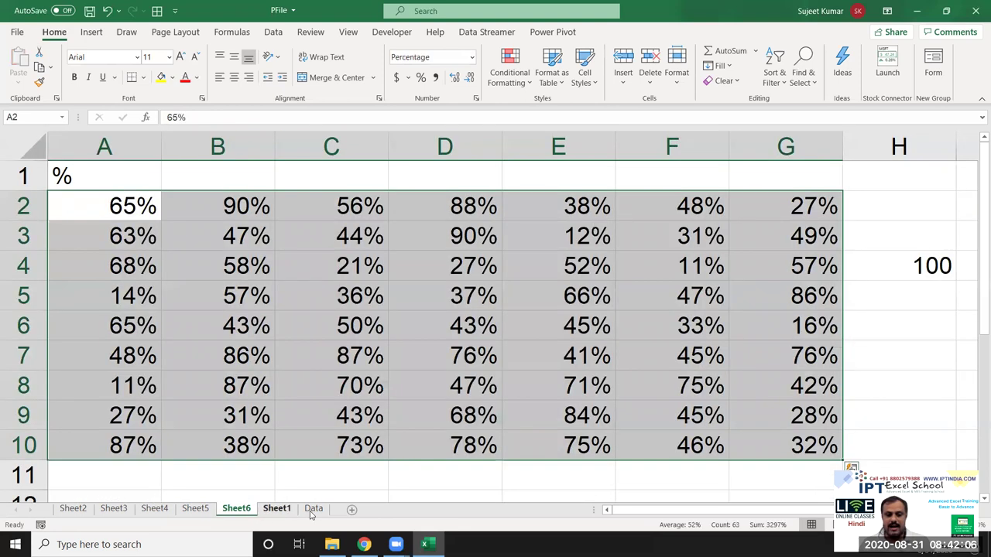
left_click(349, 510)
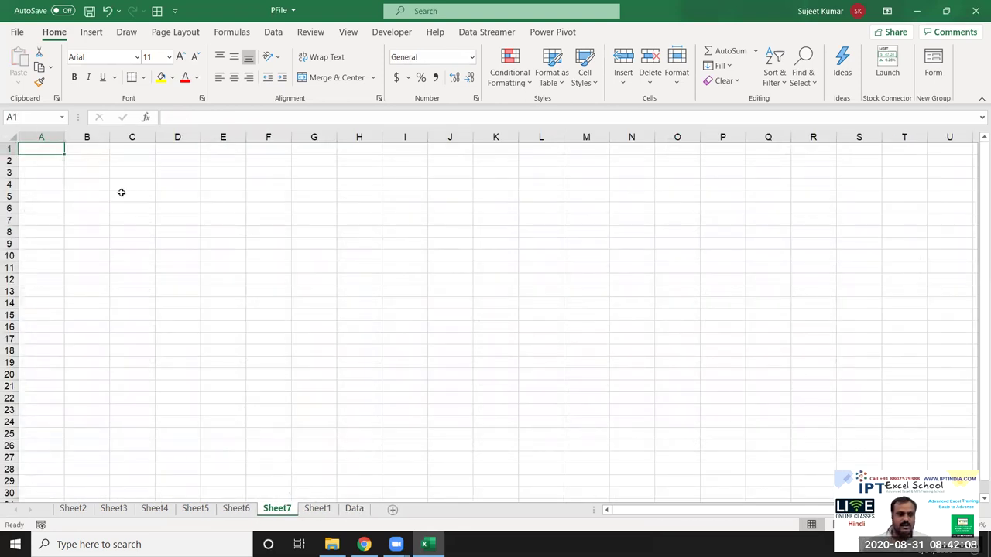
- Add a Name heading in A3 and fill names from A4 down to A12
scroll(34, 192, "up", 1)
left_click(47, 179)
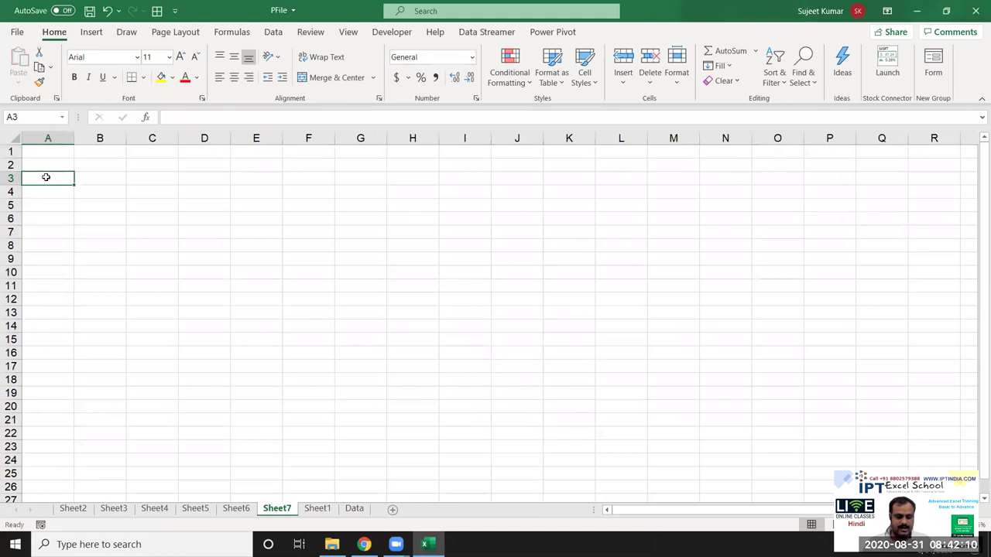
type("Name")
key("Return")
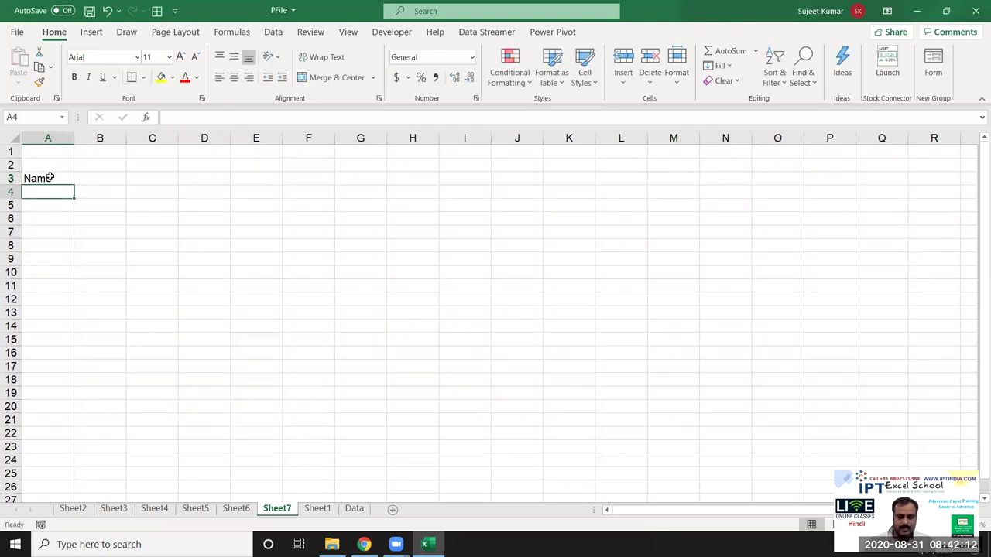
type("Puja")
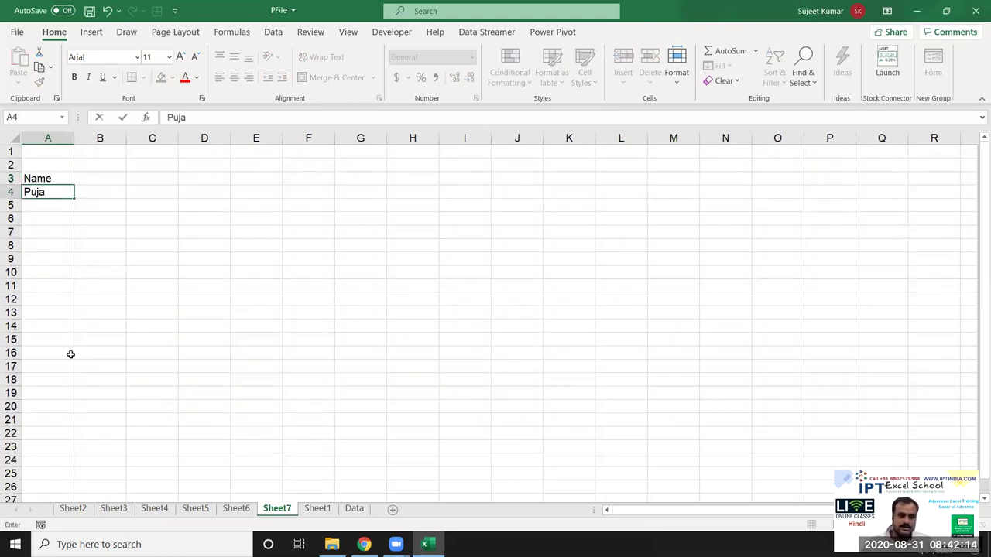
left_click(102, 210)
left_click(62, 198)
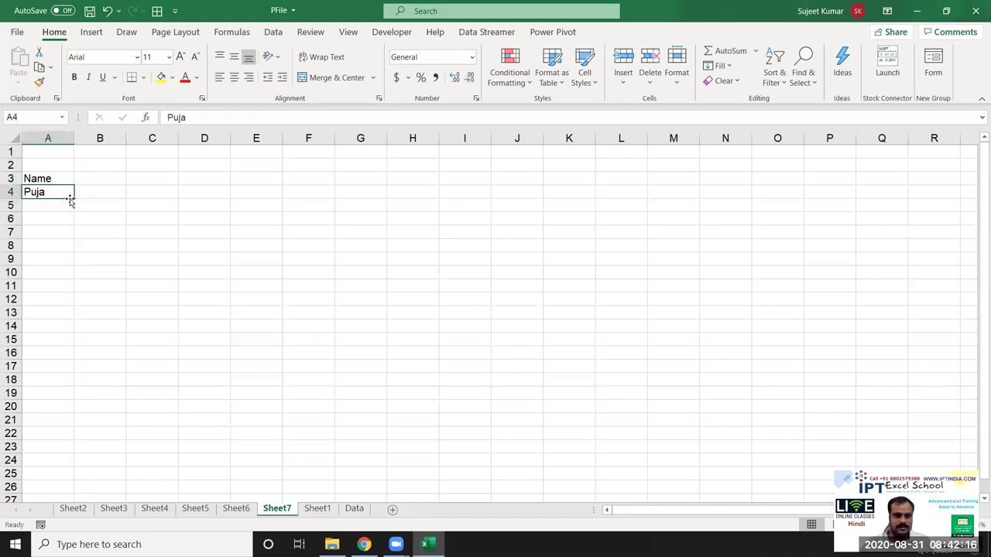
left_click_drag(72, 199, 72, 308)
- Fill column headers P-1 through P-4 across B3:E3
left_click(105, 181)
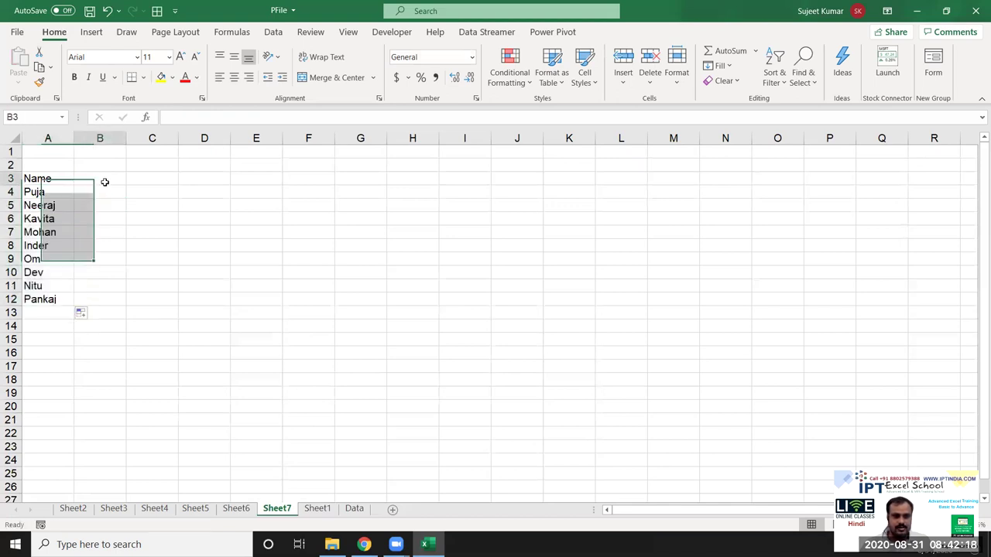
type("P-1")
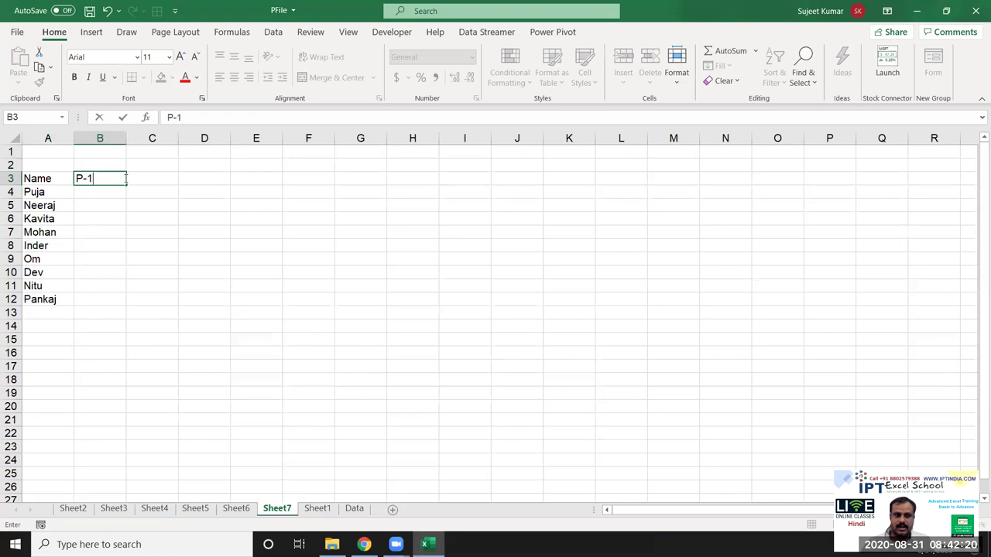
left_click(127, 206)
left_click(109, 183)
left_click(127, 187)
left_click(113, 183)
left_click_drag(126, 186, 261, 181)
left_click_drag(173, 203, 171, 203)
- Enter =RANDBETWEEN(10,90) in B4, fill it through B4:E12, and copy the scores
left_click(90, 194)
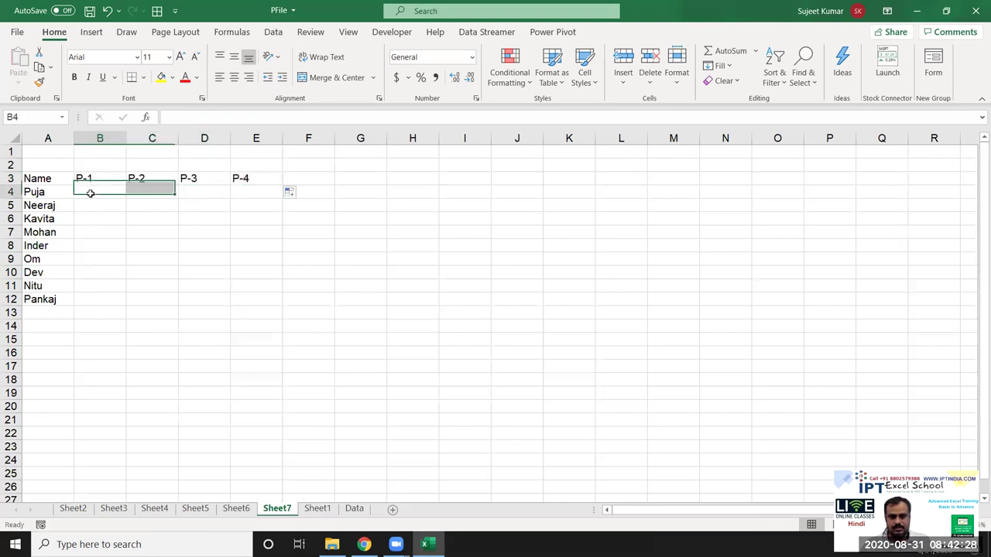
type("=ra")
key("Down")
key("Down")
key("Down")
key("Tab")
type("10,90")
key("Return")
mouse_move(88, 192)
left_mouse_down()
mouse_move(272, 311)
mouse_move(272, 301)
left_mouse_up()
key("ctrl+r")
key("ctrl+d")
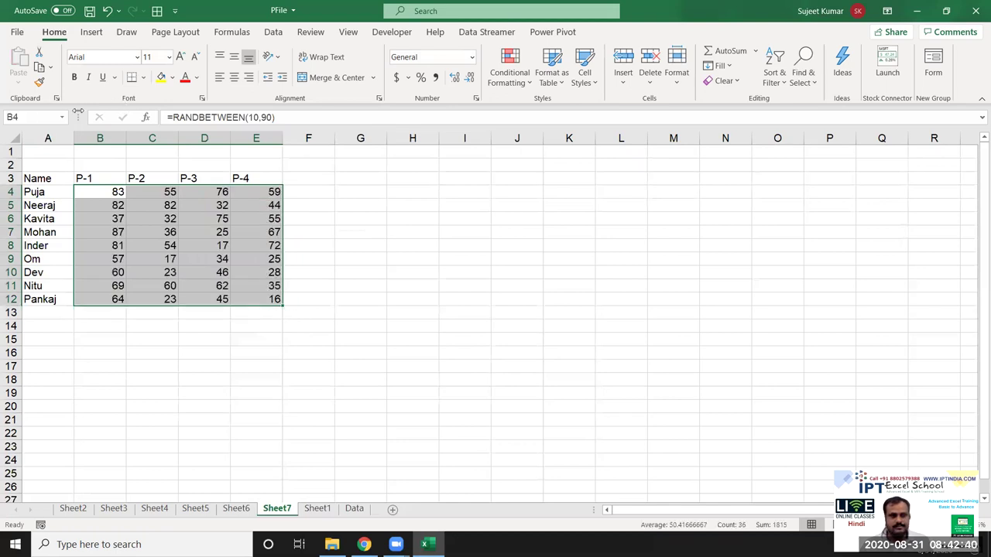
key("ctrl+c")
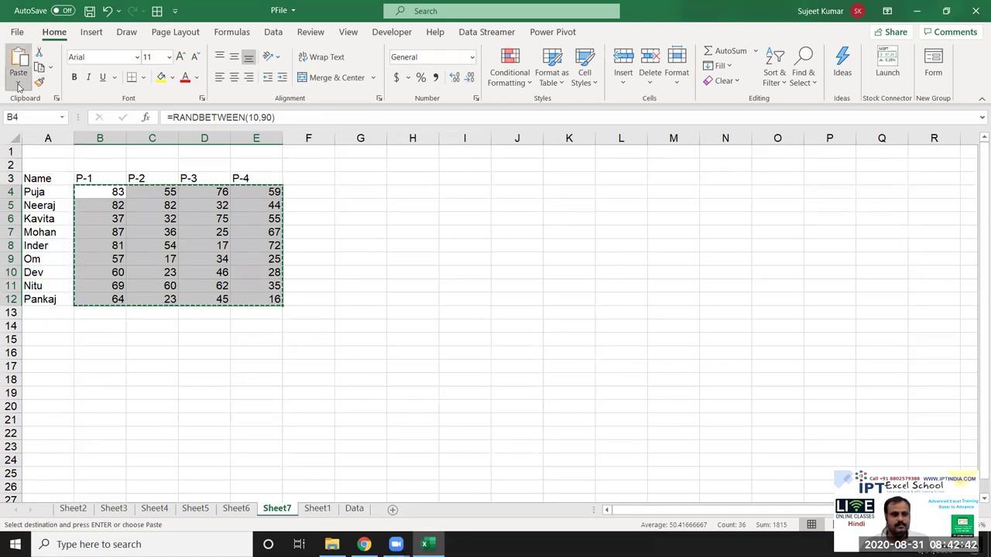
- Paste the B4:E12 scores back as fixed values
left_click(18, 81)
left_click(17, 180)
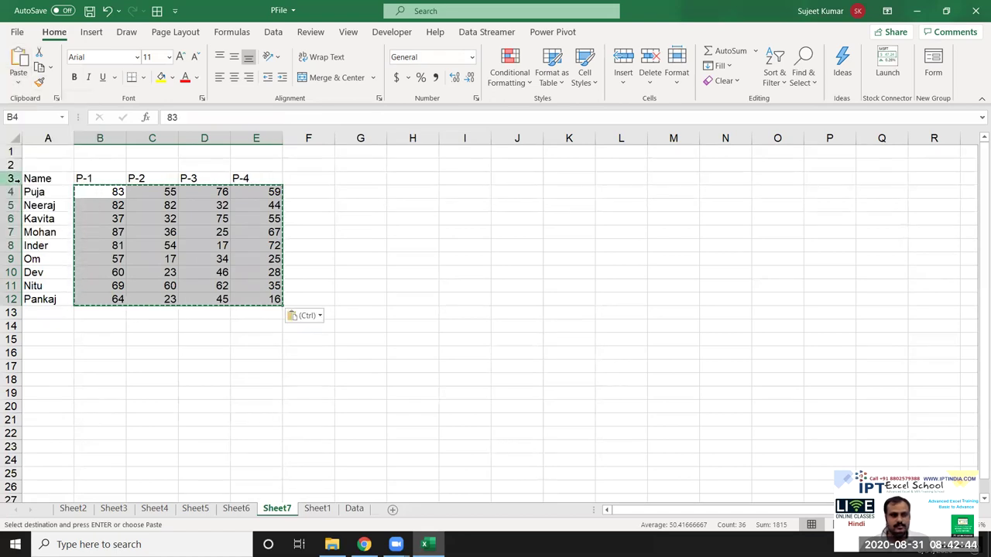
left_click(145, 229)
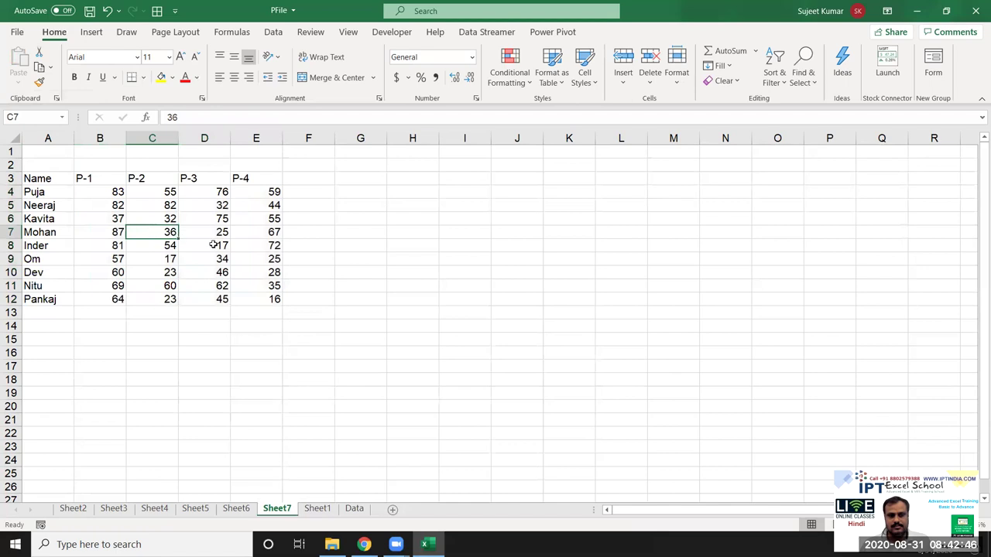
left_click(212, 245)
left_click(243, 287)
left_click(272, 220)
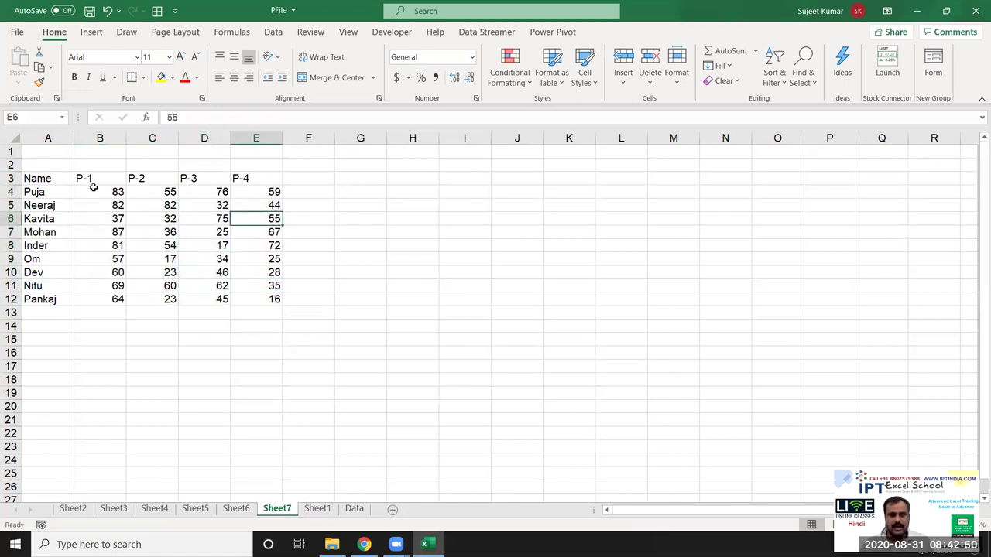
- Title the table Sales in B2 and copy the P-1 to P-4 headers into G3:J3
left_click(92, 163)
type("S")
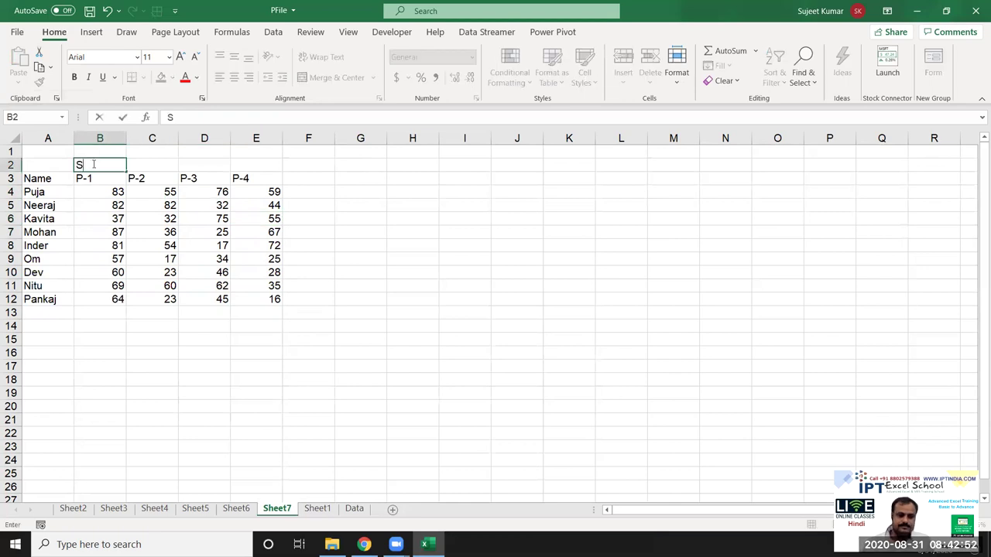
type("ales")
key("Return")
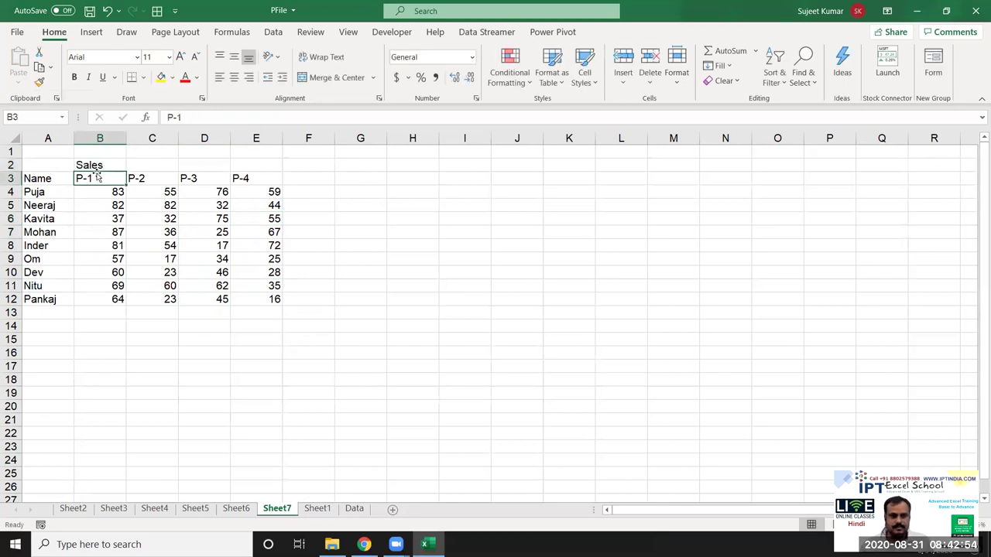
left_click_drag(98, 181, 259, 177)
key("ctrl+c")
left_click(358, 179)
key("ctrl+v")
key("Escape")
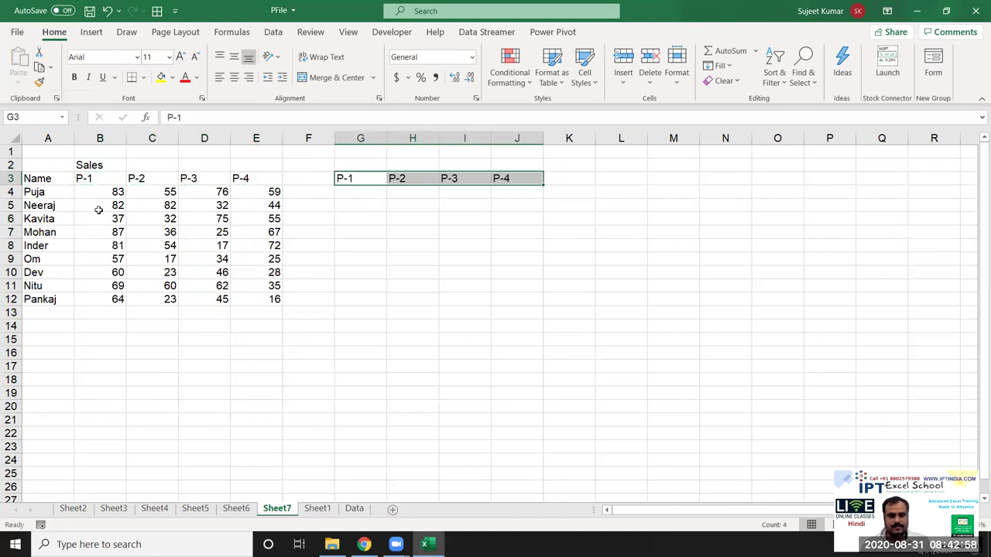
left_click_drag(98, 195, 98, 208)
- Enter =RANDBETWEEN(10,90) in G4 and fill it across G4:J12
left_click(360, 193)
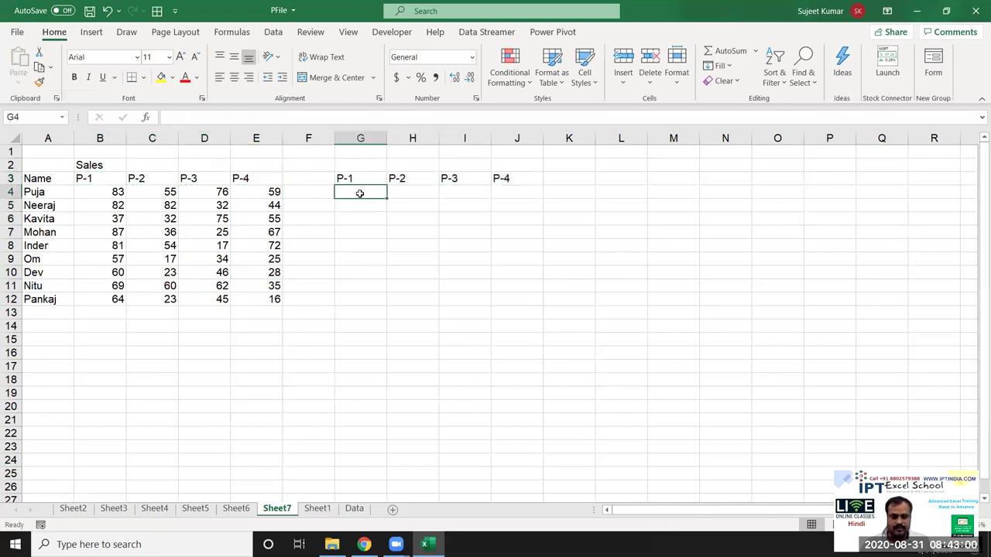
type("=ran")
key("Down")
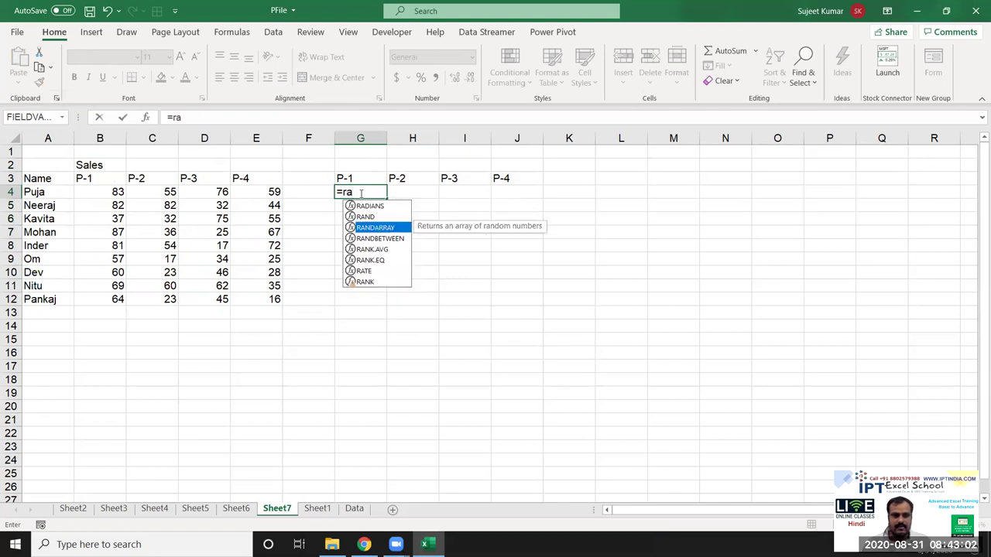
key("Down")
key("Tab")
type("10")
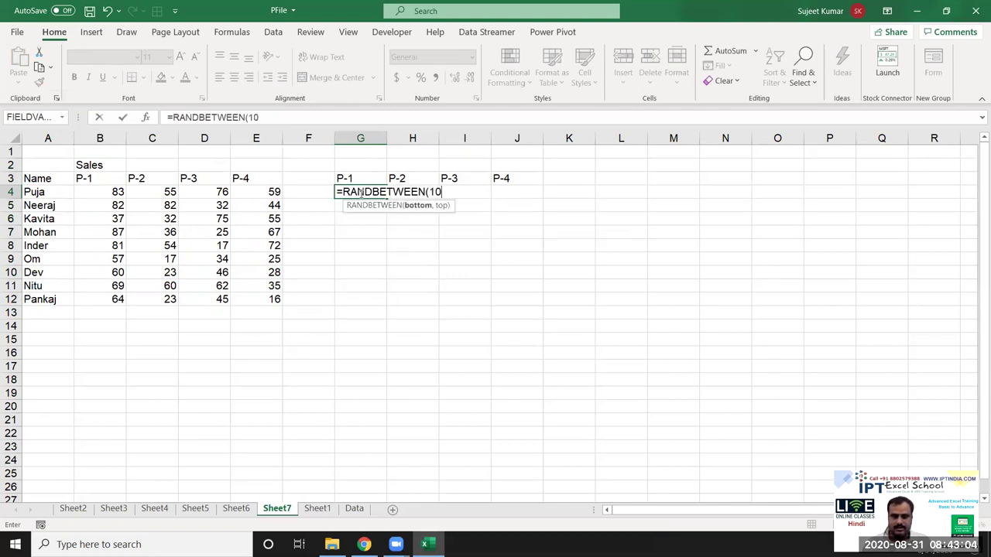
type(",90")
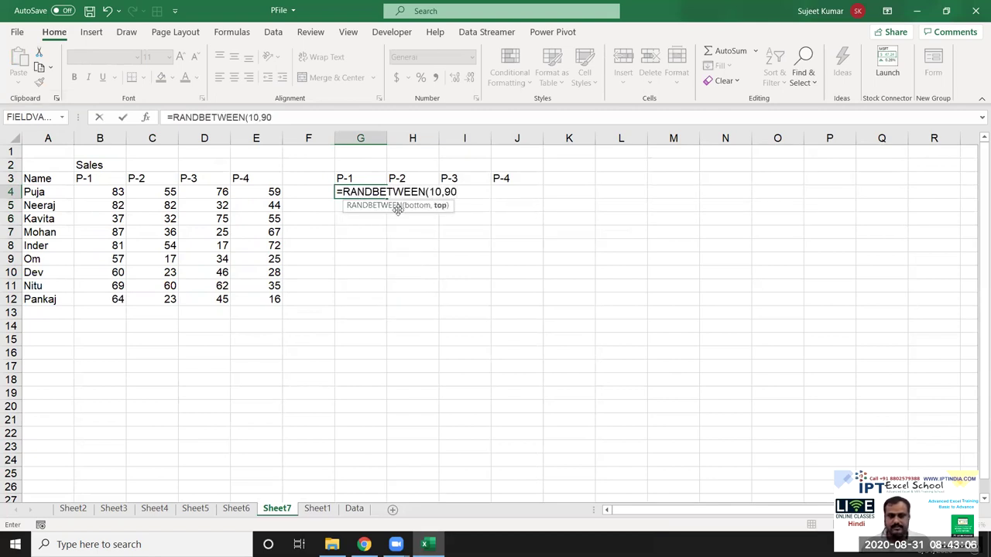
left_click(405, 240)
mouse_move(360, 191)
left_mouse_down()
mouse_move(531, 296)
mouse_move(520, 293)
left_mouse_up()
key("ctrl+r")
key("ctrl+d")
- Copy the target numbers and paste them back as fixed values
key("ctrl+c")
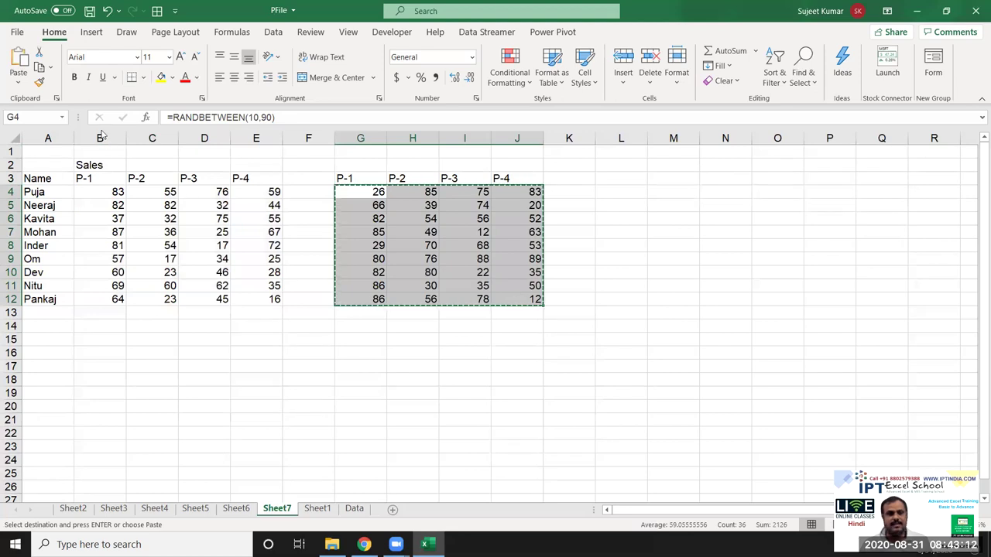
left_click(18, 81)
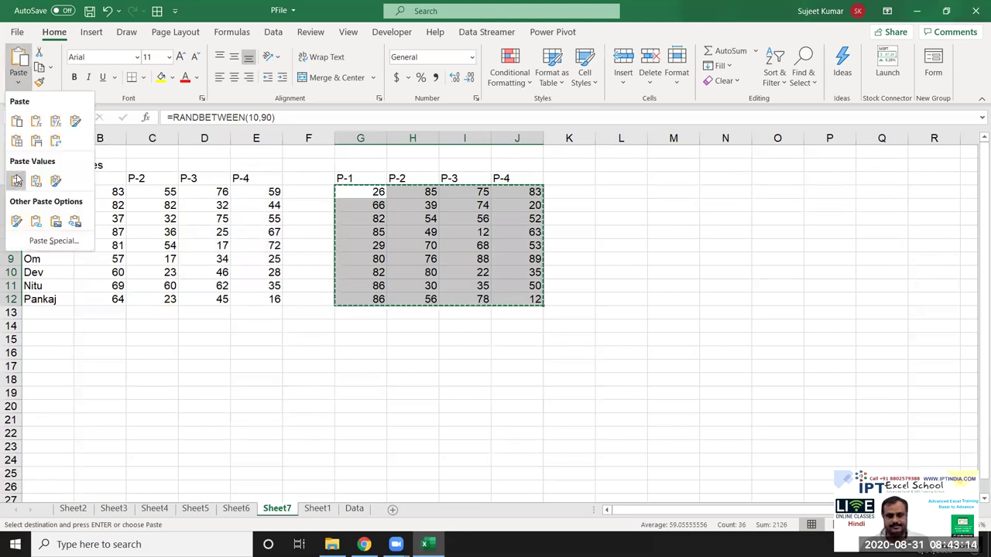
left_click(16, 180)
left_click_drag(101, 205, 302, 295)
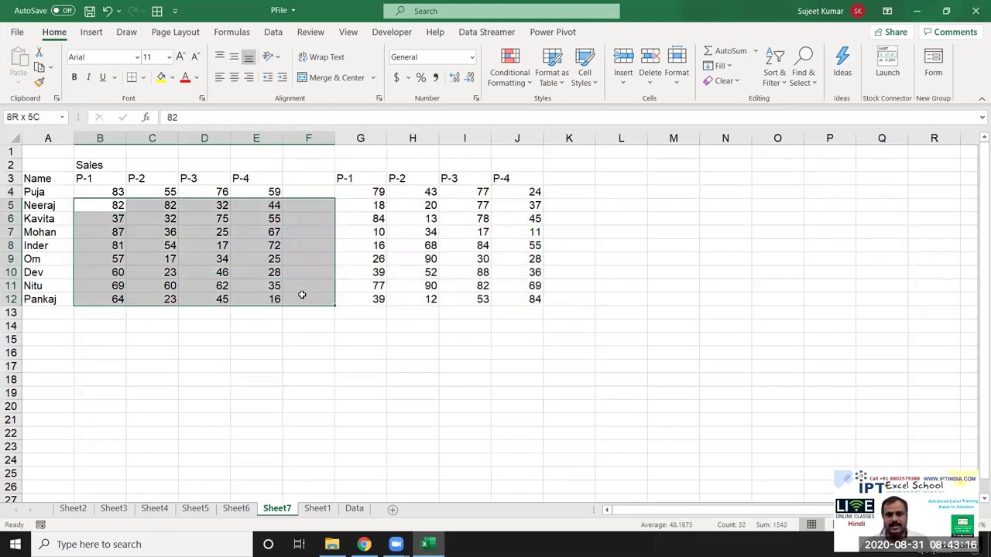
left_click_drag(373, 234, 479, 285)
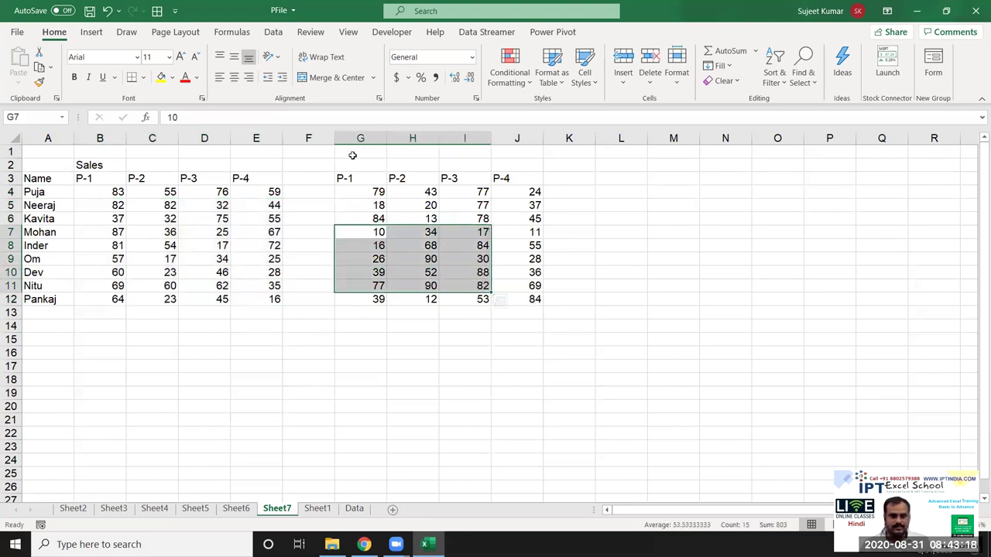
- Label G2 'Target', then select and copy the target numbers G4:J12
left_click(352, 156)
type("Ta")
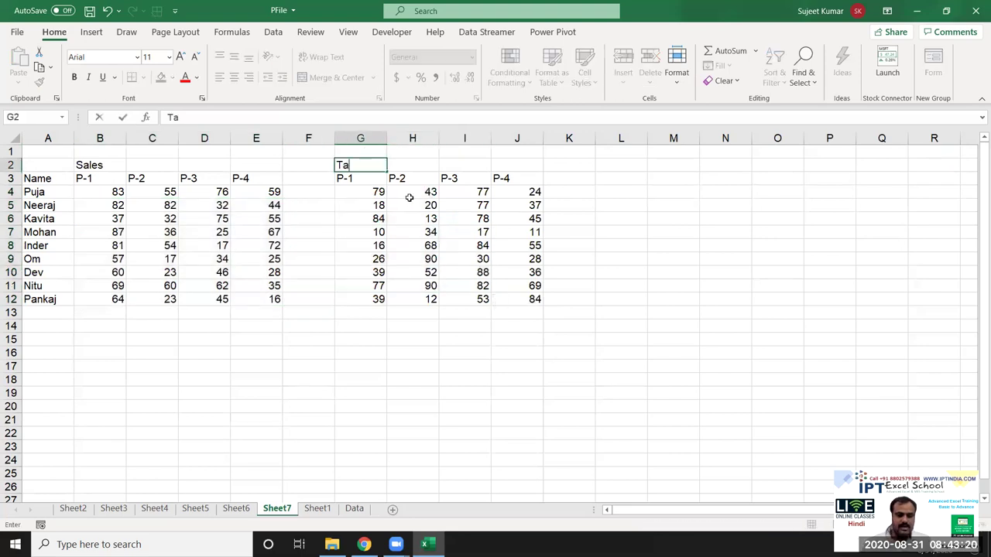
type("rget")
key("Return")
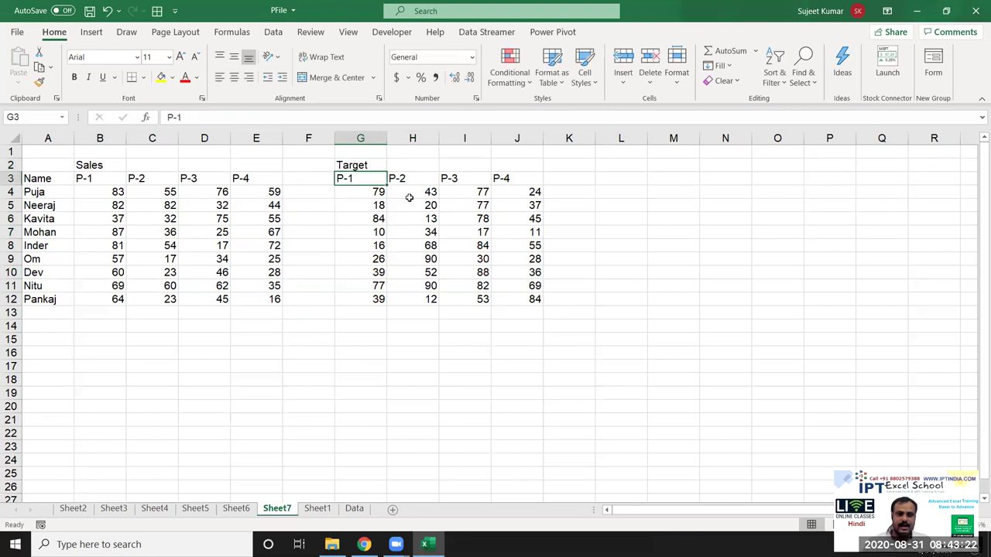
left_click(372, 205)
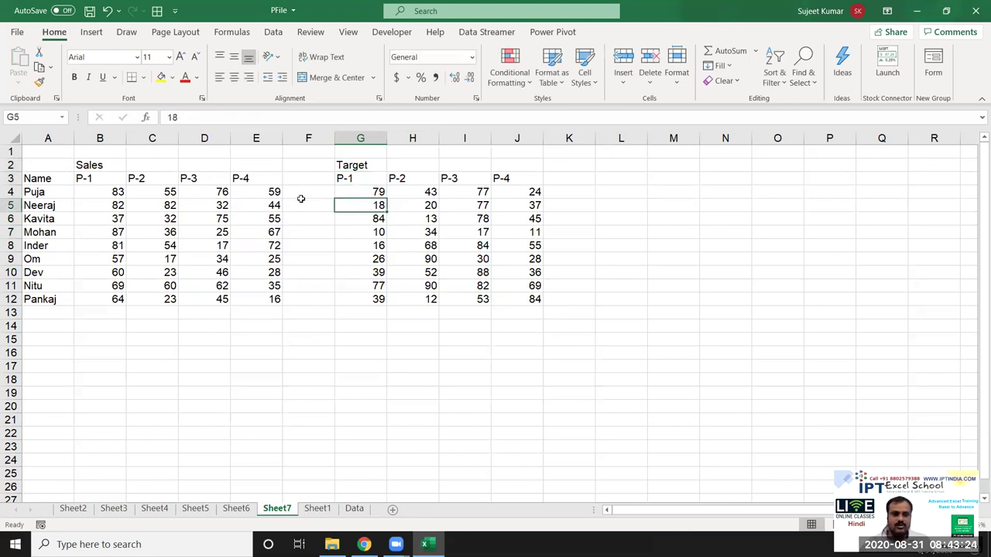
left_click(116, 191)
left_click_drag(370, 191, 521, 301)
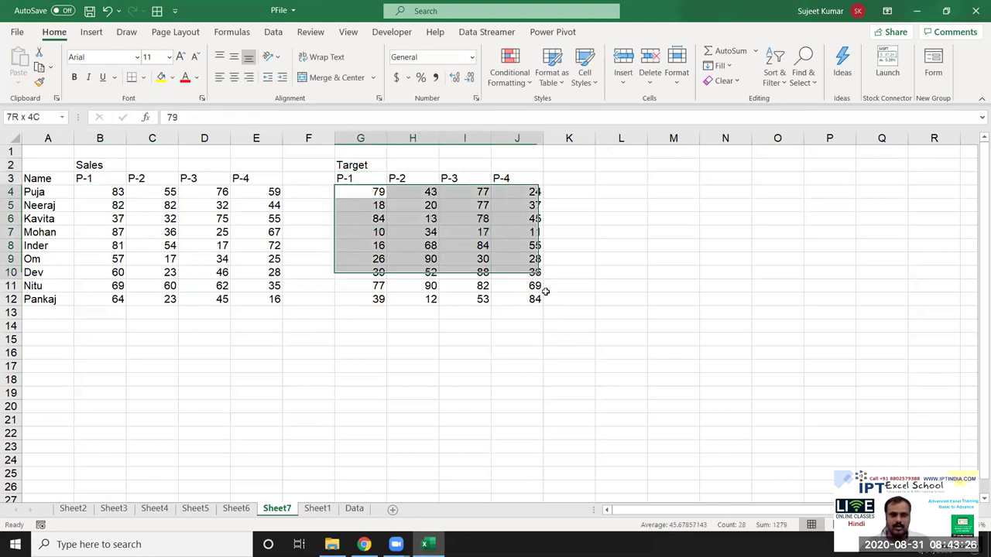
key("ctrl+c")
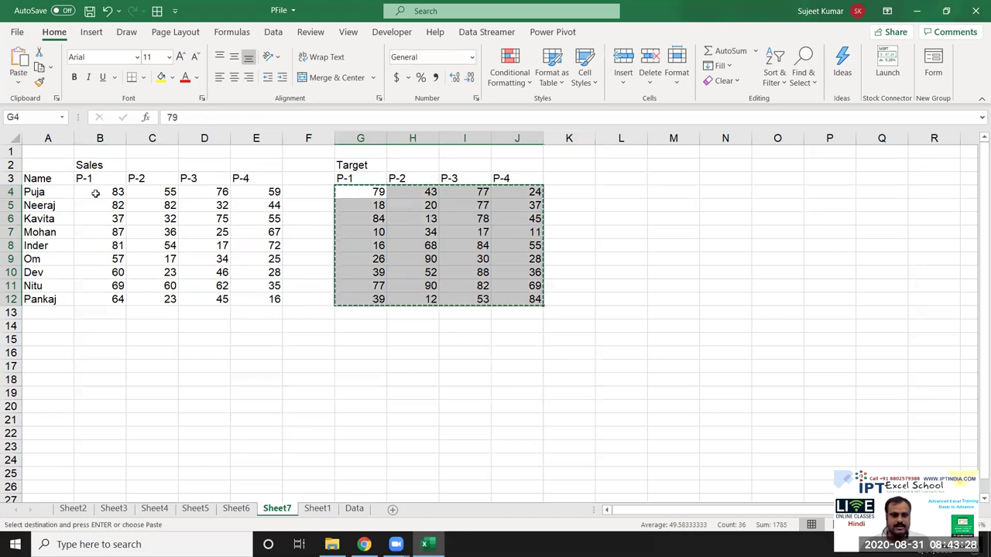
- Divide the Sales figures from B4 by the copied Targets with Paste Special Divide, shown as percentages
left_click(95, 193)
right_click(96, 194)
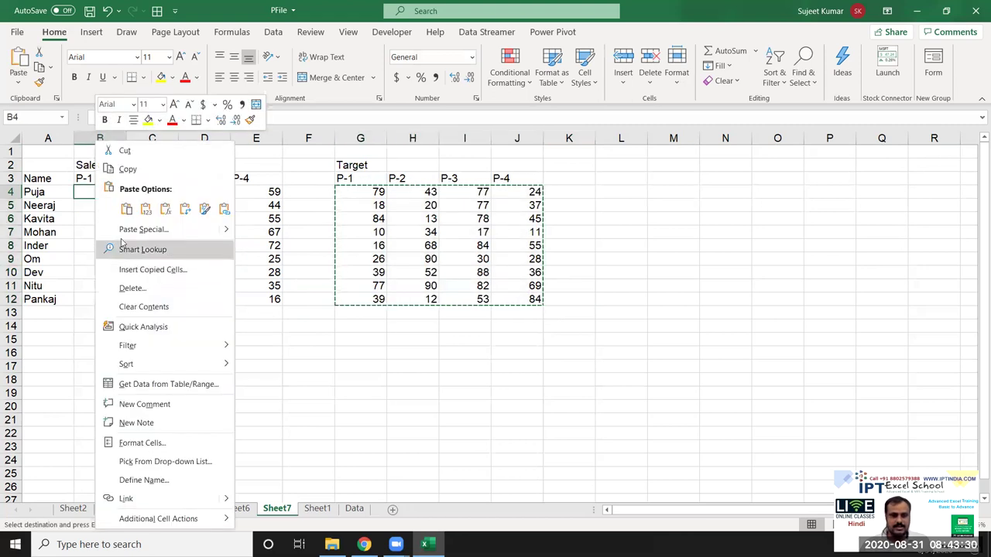
left_click(143, 230)
left_click_drag(174, 132, 776, 146)
left_click(739, 280)
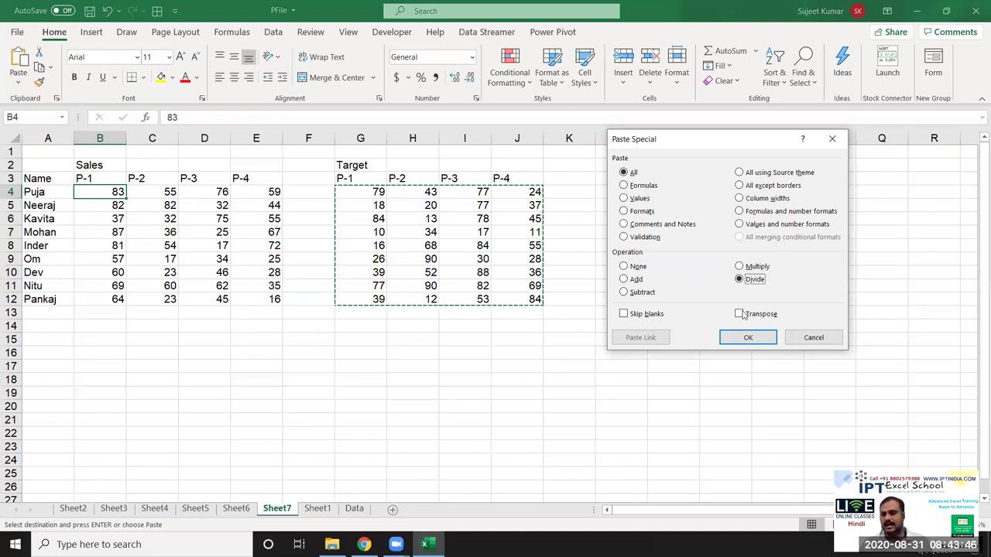
left_click(747, 337)
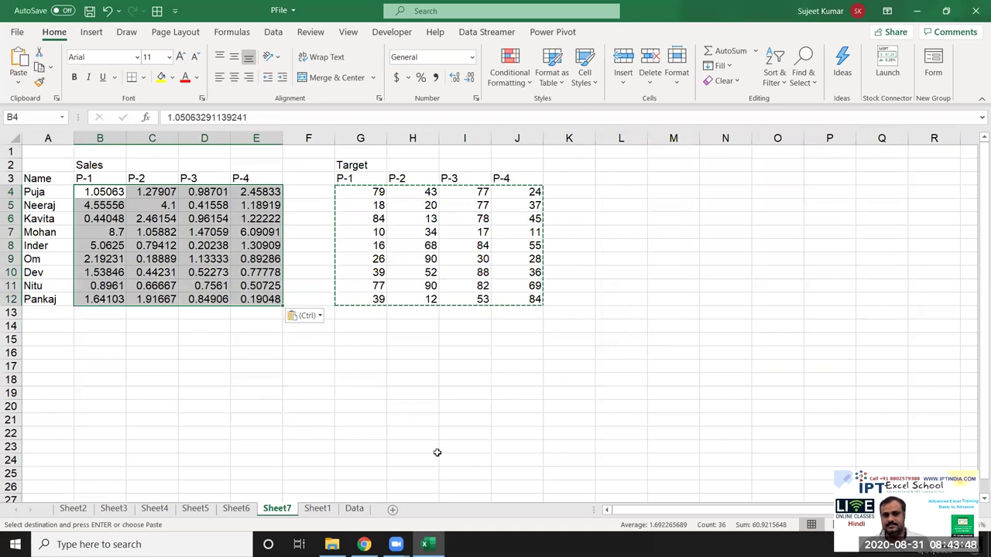
left_click(420, 77)
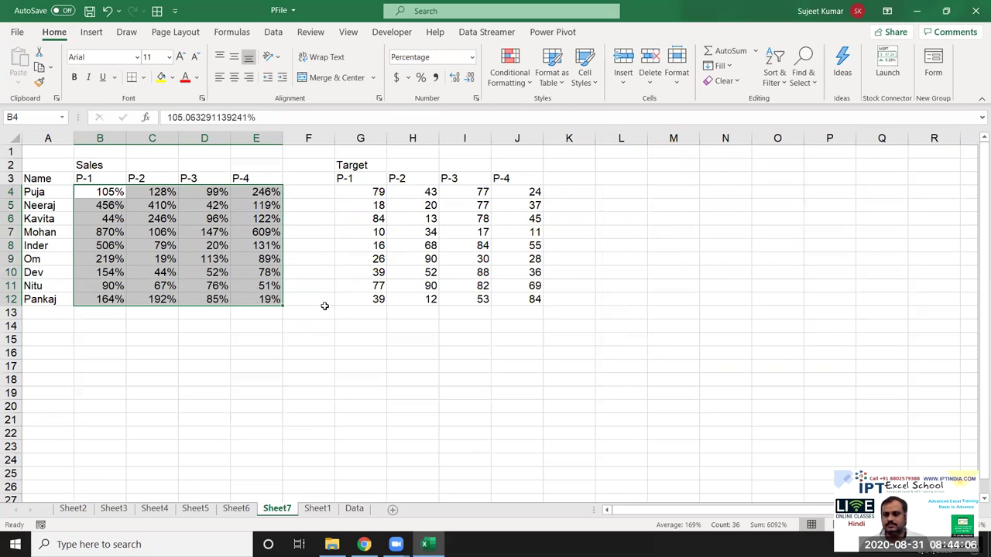
- Look through Sheet1, Data, Sheet7, Sheet5 and Sheet4, then select Sheet3's month pivot from Row Labels
left_click(314, 515)
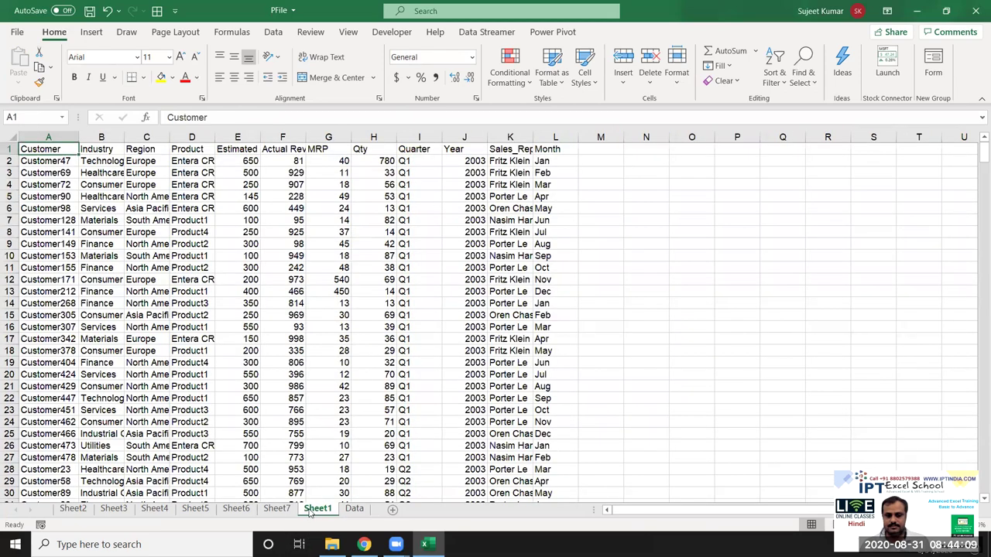
left_click(354, 511)
left_click(317, 512)
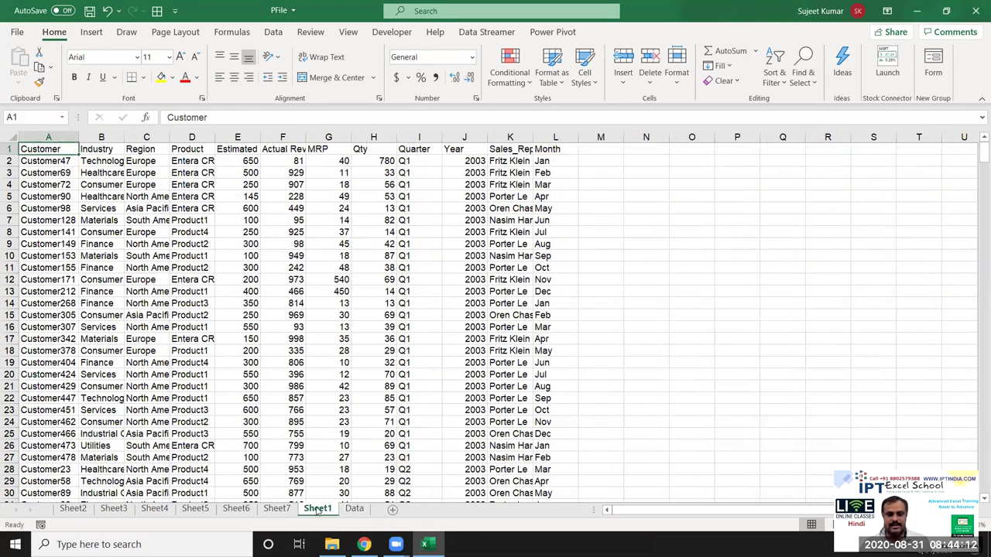
left_click(277, 511)
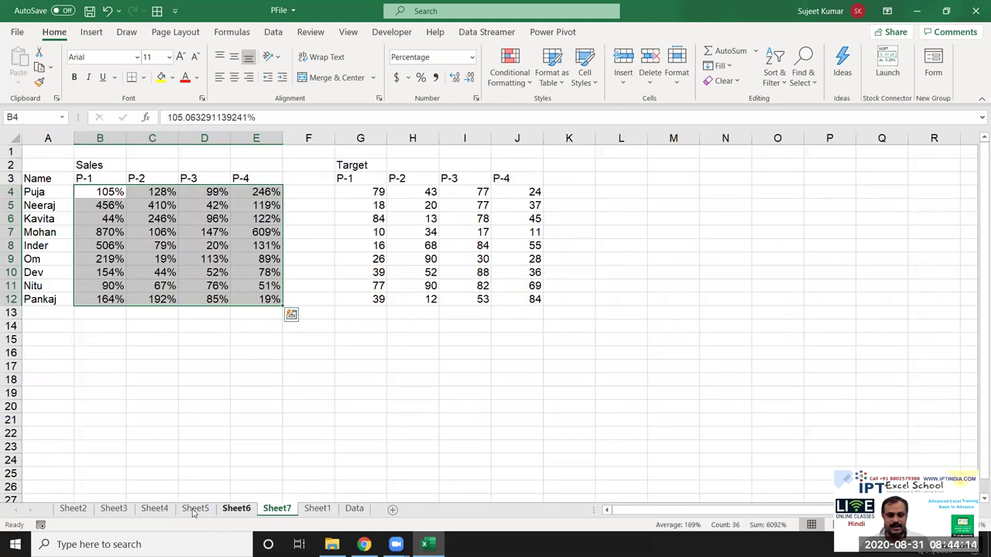
left_click(194, 511)
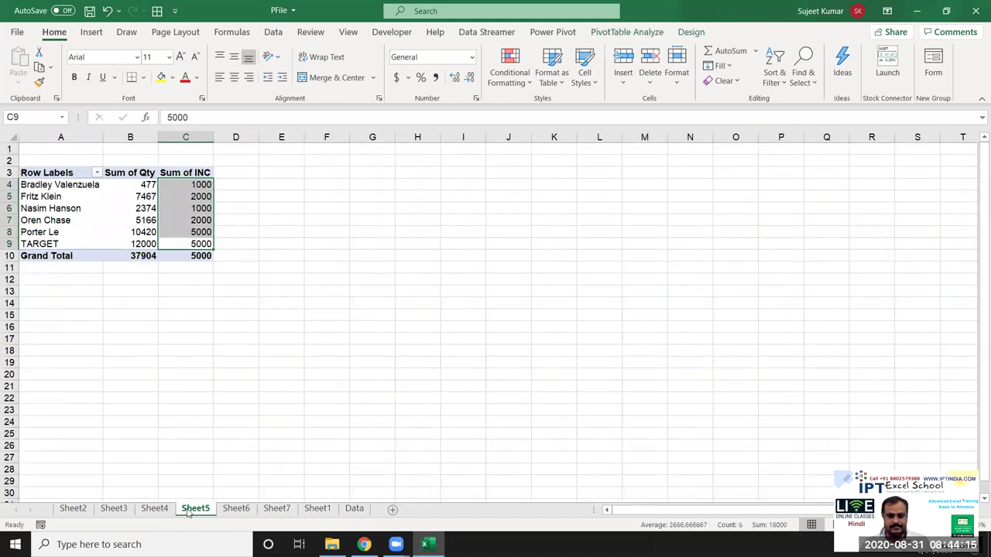
left_click(159, 364)
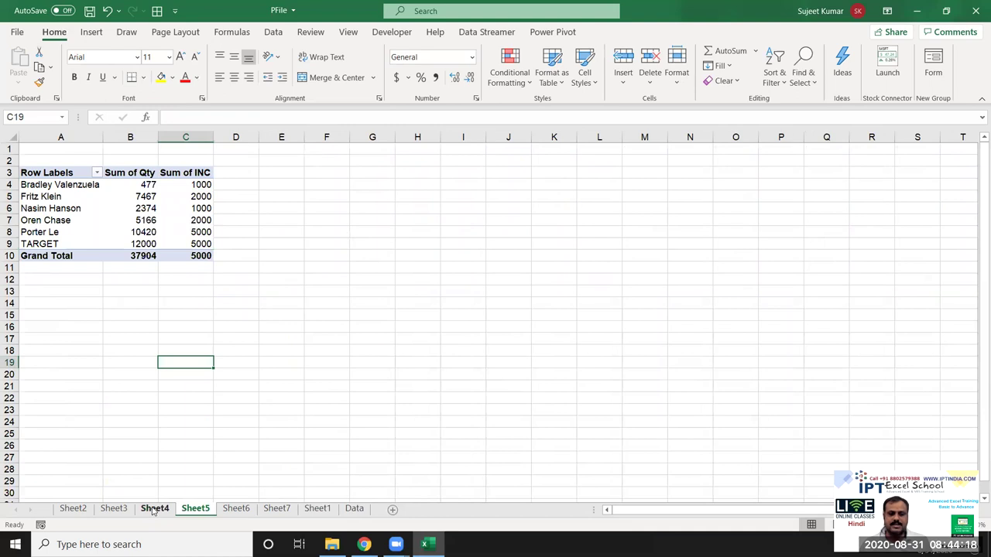
left_click(153, 510)
left_click(115, 509)
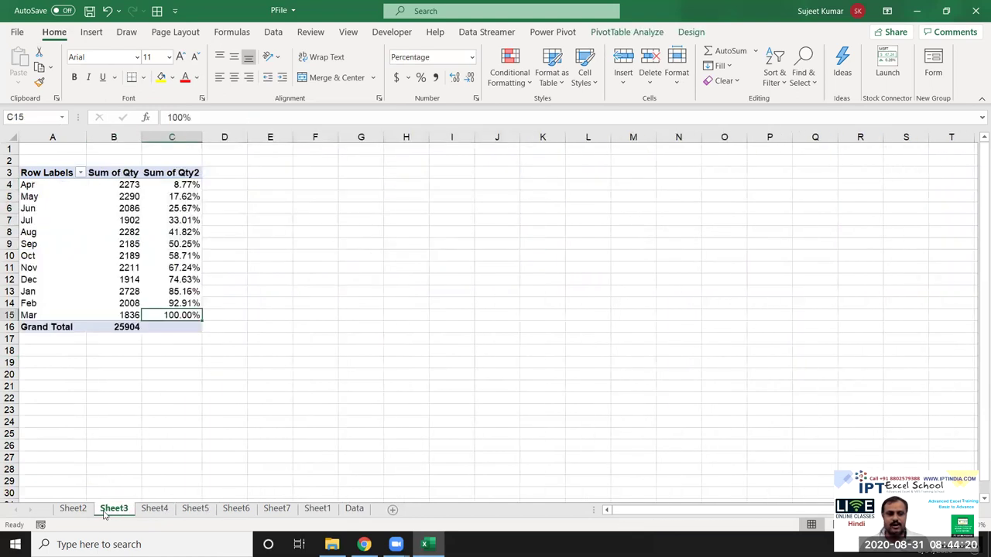
left_click(171, 268)
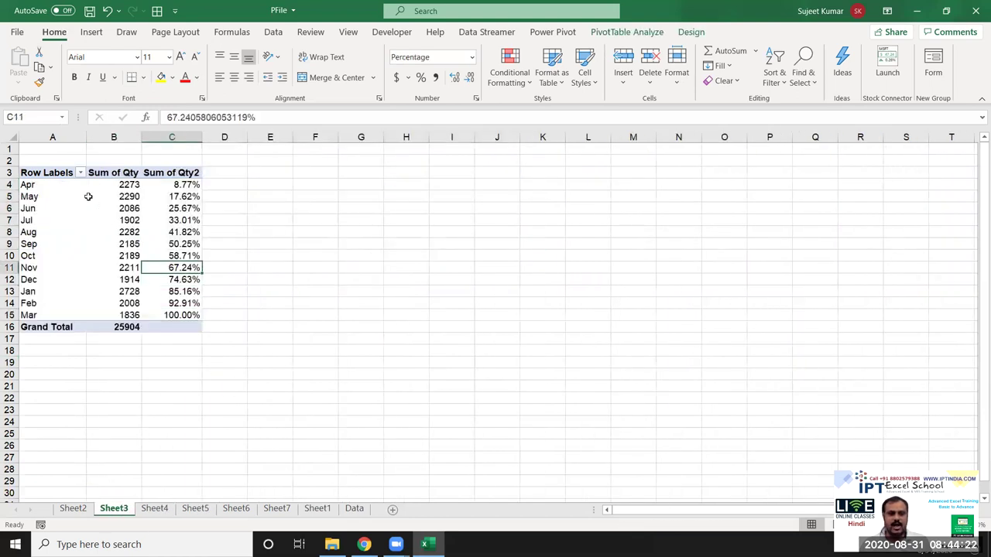
left_click_drag(45, 172, 171, 308)
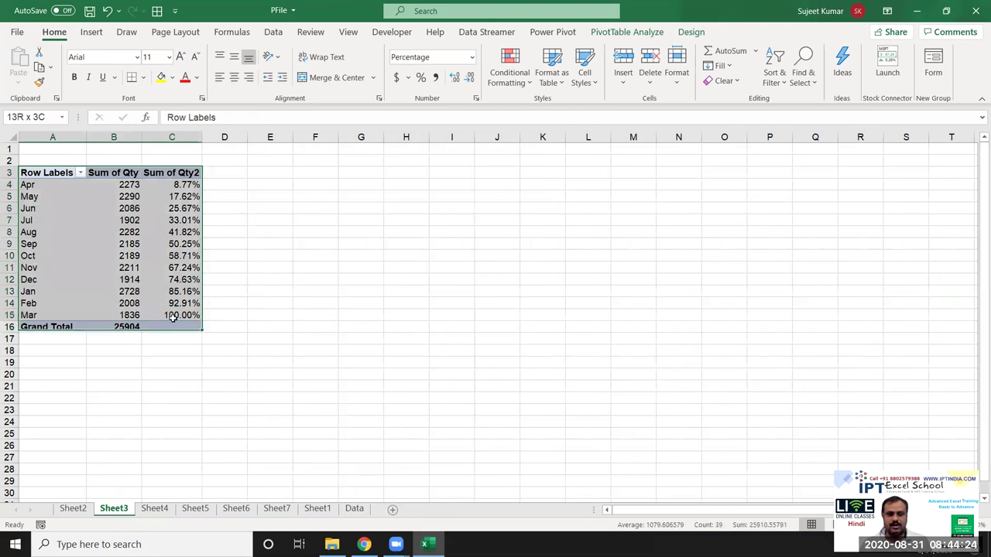
- Copy the month pivot through Grand Total and Paste Link it into Sheet7 at M1
left_click_drag(172, 326, 173, 329)
key("ctrl+c")
left_click(317, 510)
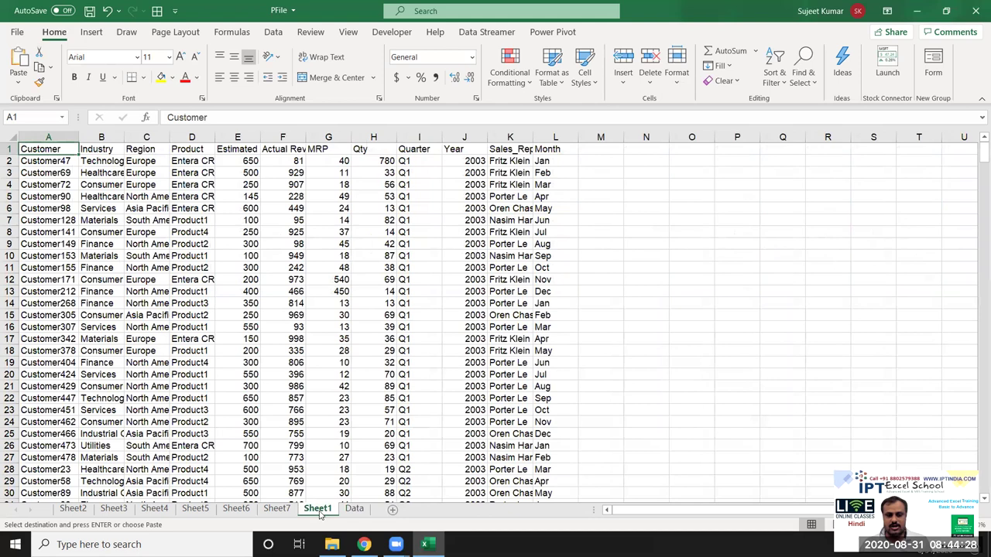
left_click(276, 508)
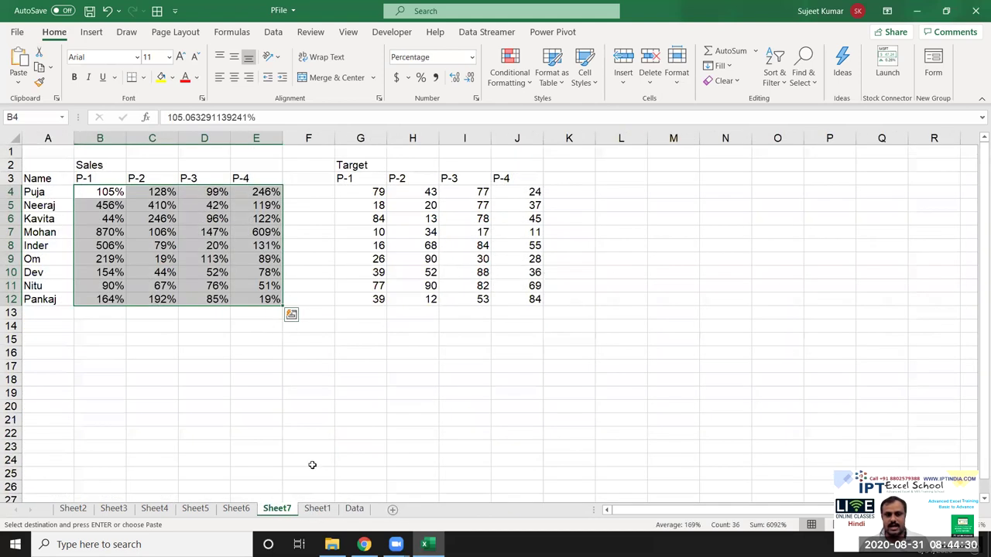
left_click(683, 154)
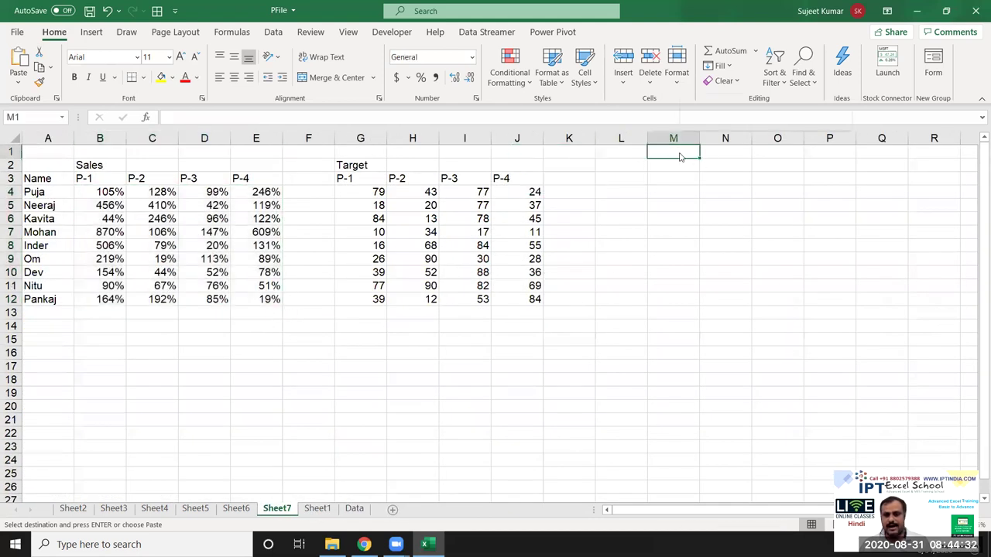
right_click(681, 151)
left_click(710, 239)
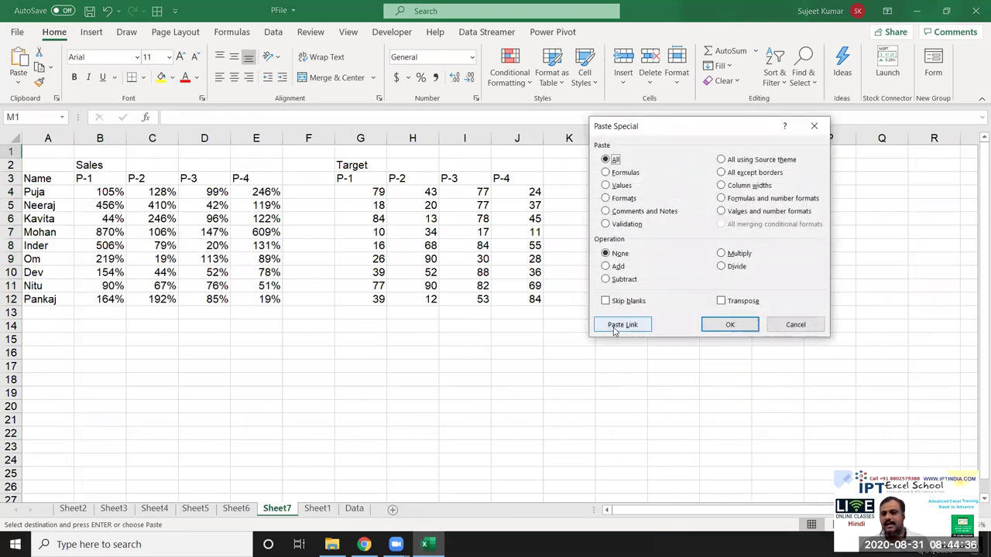
left_click(614, 328)
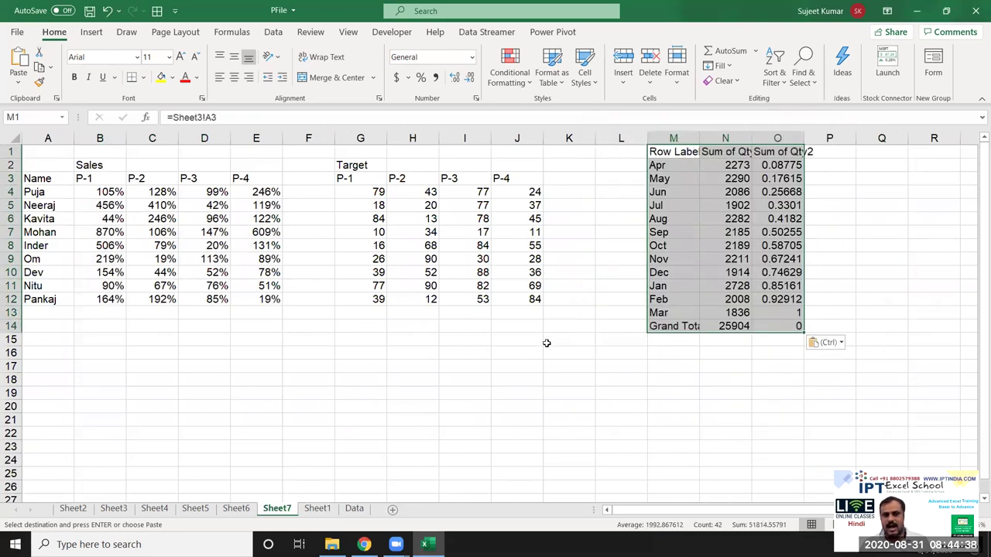
- Check the Sheet3 link formula in the pasted copy and select columns A through O
left_click(547, 343)
left_click(679, 240)
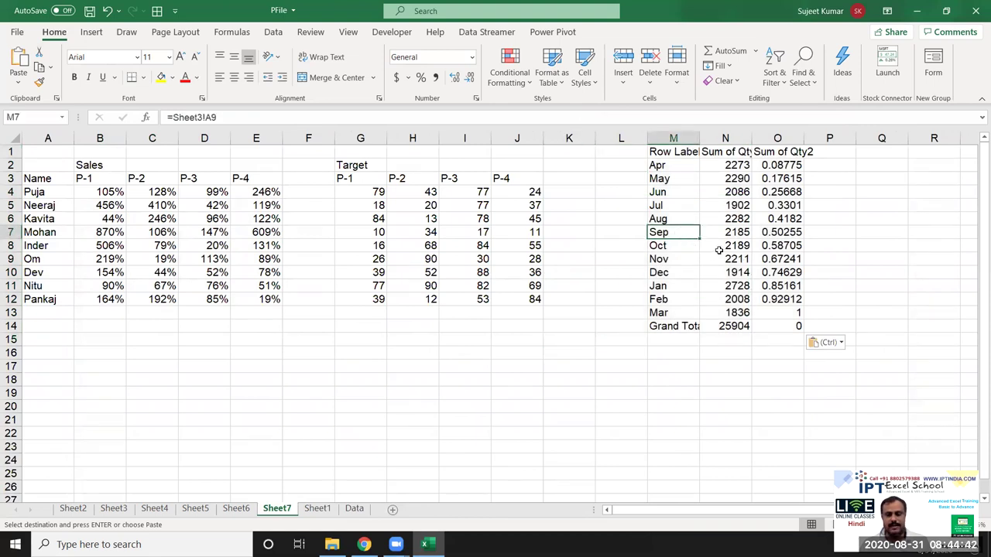
left_click_drag(777, 138, 39, 138)
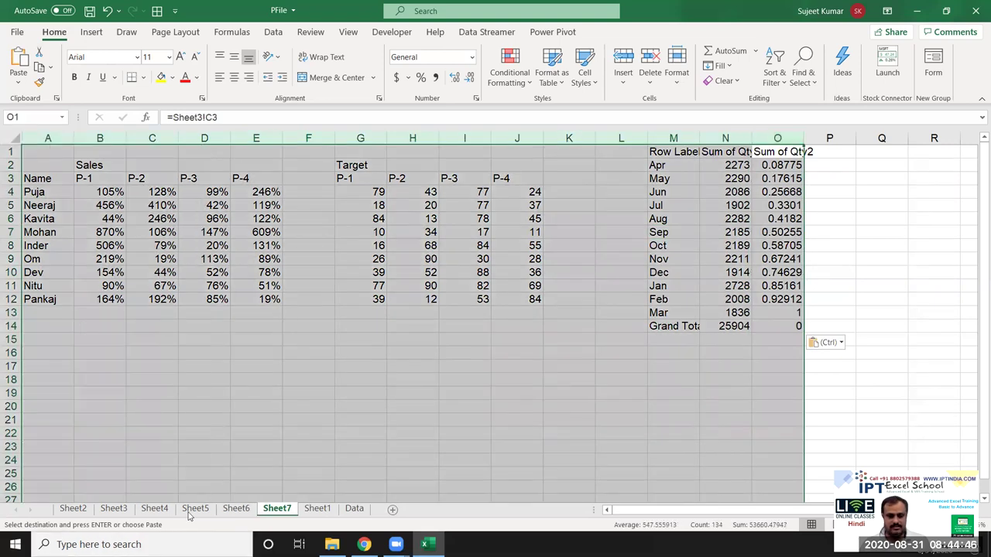
left_click(193, 510)
- Give the Sheet5 pivot table A3:C10 a yellow fill and All Borders
left_click(50, 208)
mouse_move(47, 173)
left_mouse_down()
mouse_move(197, 269)
mouse_move(197, 259)
left_mouse_up()
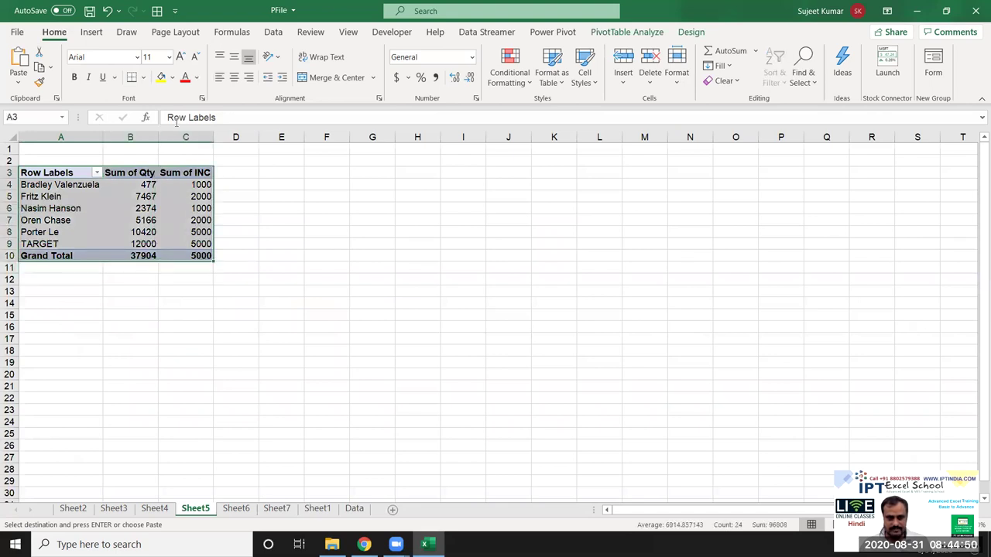
left_click(171, 78)
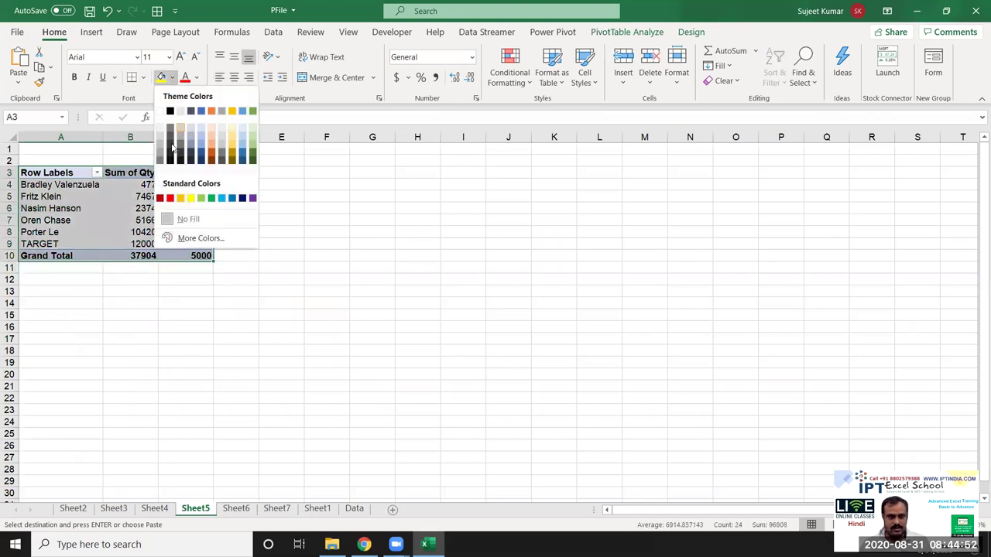
left_click(191, 198)
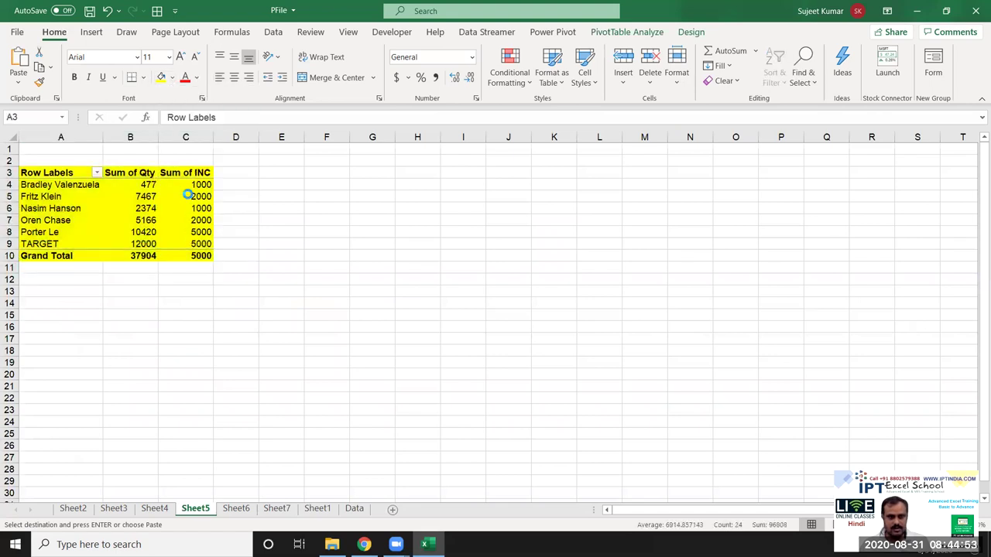
left_click(144, 77)
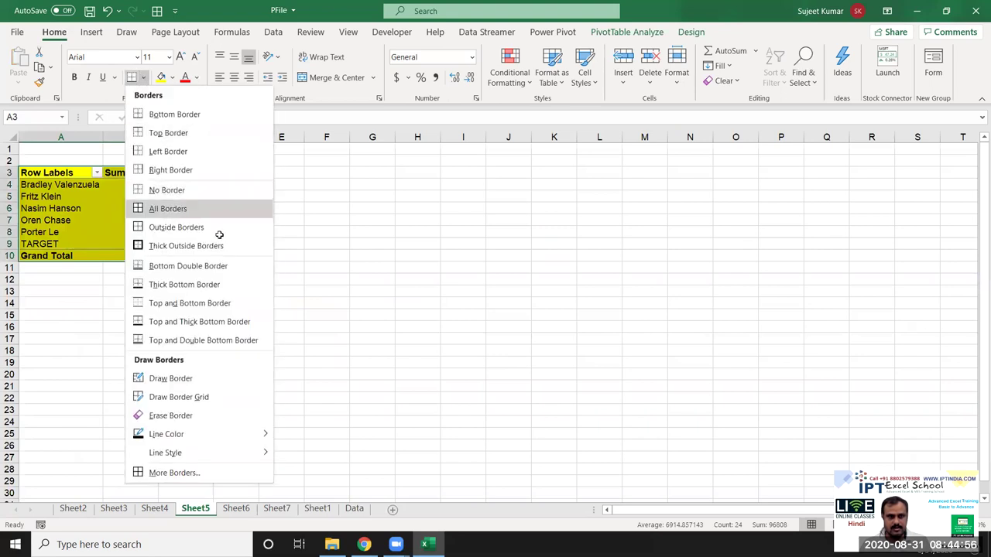
left_click(209, 208)
- Reselect and copy the formatted pivot table, picking H3 as the destination
left_click(278, 241)
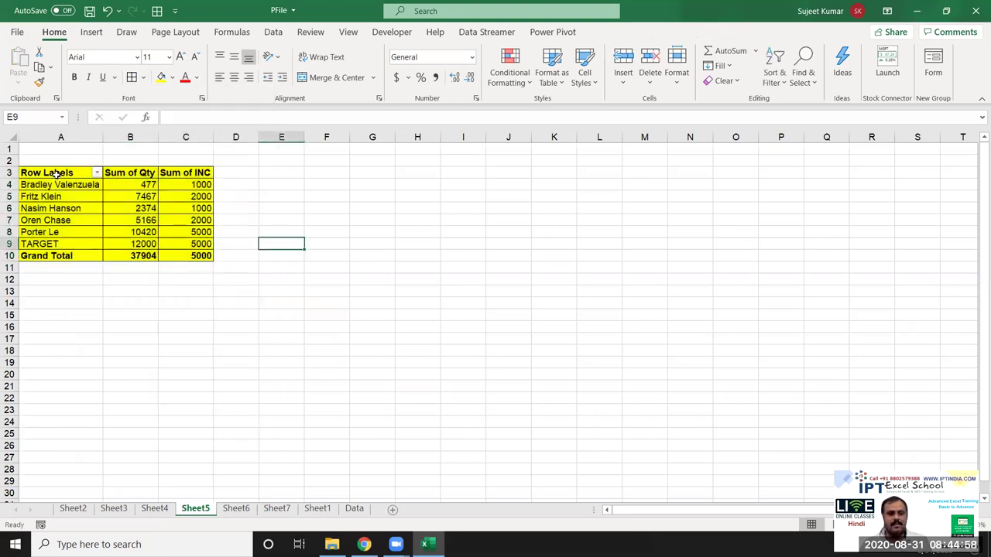
left_click_drag(56, 174, 181, 262)
key("ctrl+c")
left_click(406, 171)
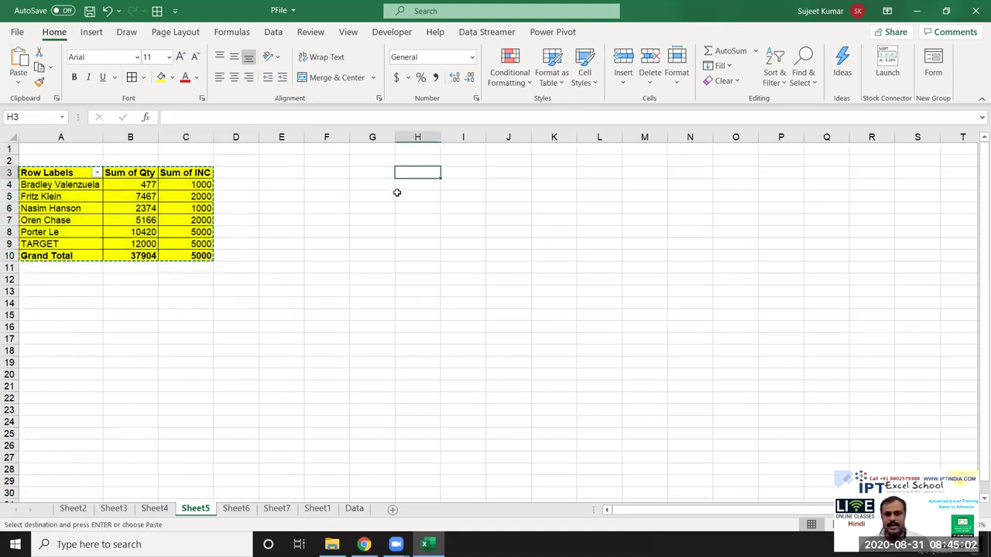
- Paste the pivot as a static picture beside the table, move it, then delete it
left_click(18, 82)
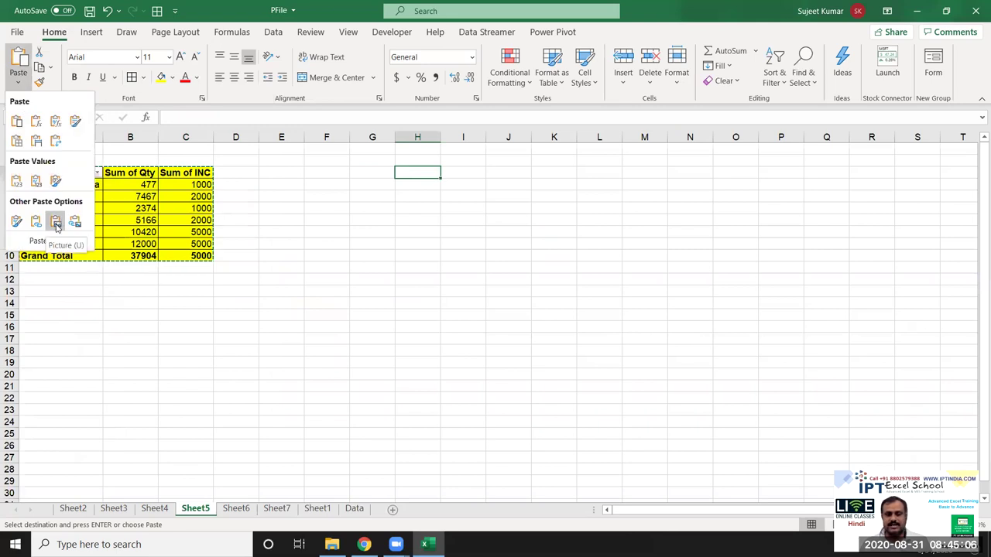
left_click(56, 222)
mouse_move(399, 219)
left_mouse_down()
mouse_move(379, 242)
mouse_move(319, 244)
left_mouse_up()
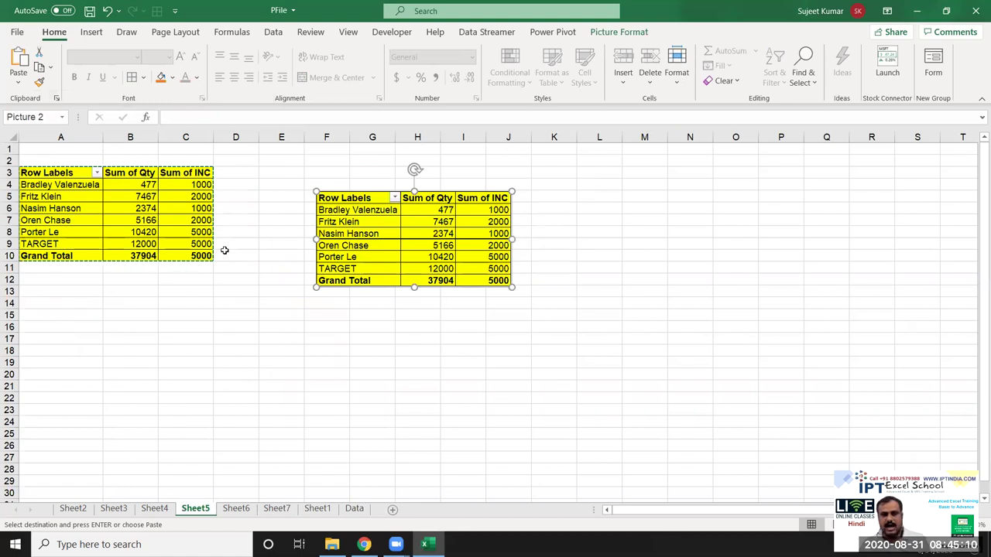
key("Delete")
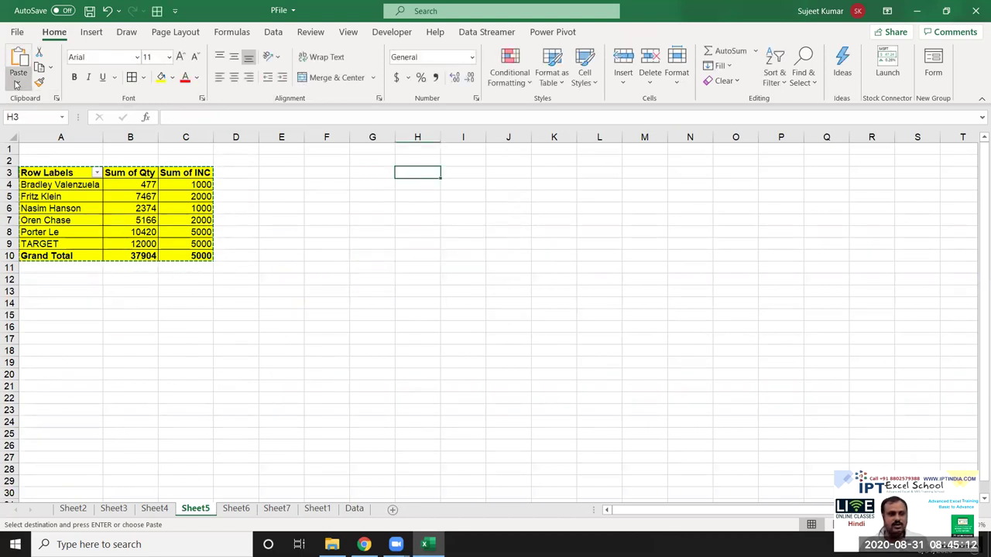
- Paste the pivot as a linked picture and nudge it slightly lower
left_click(18, 82)
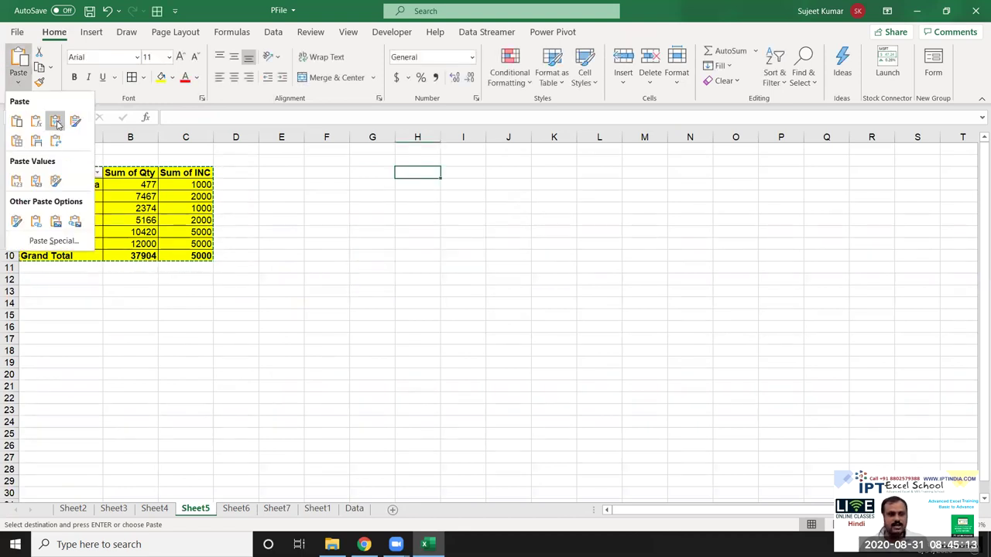
left_click(75, 223)
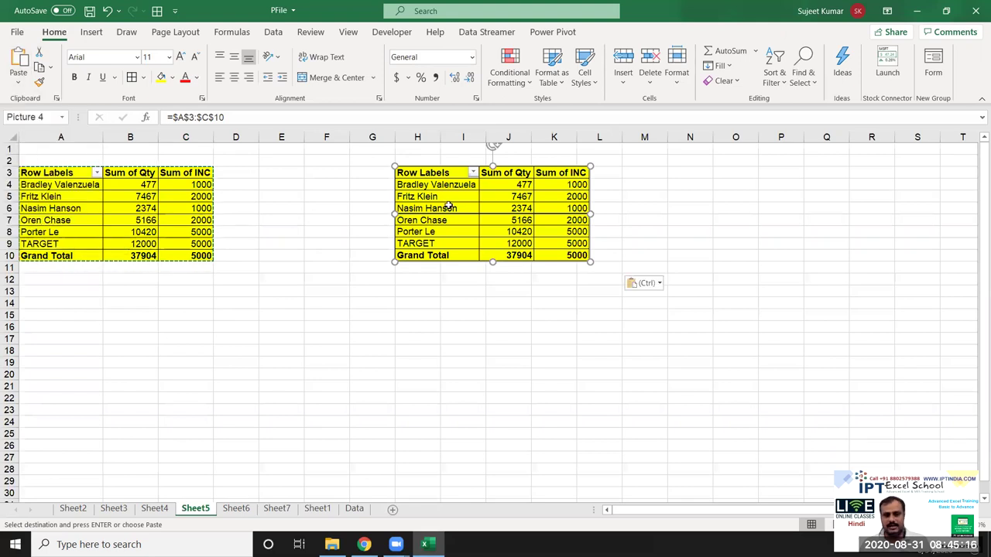
left_click_drag(448, 205, 441, 245)
left_click(245, 307)
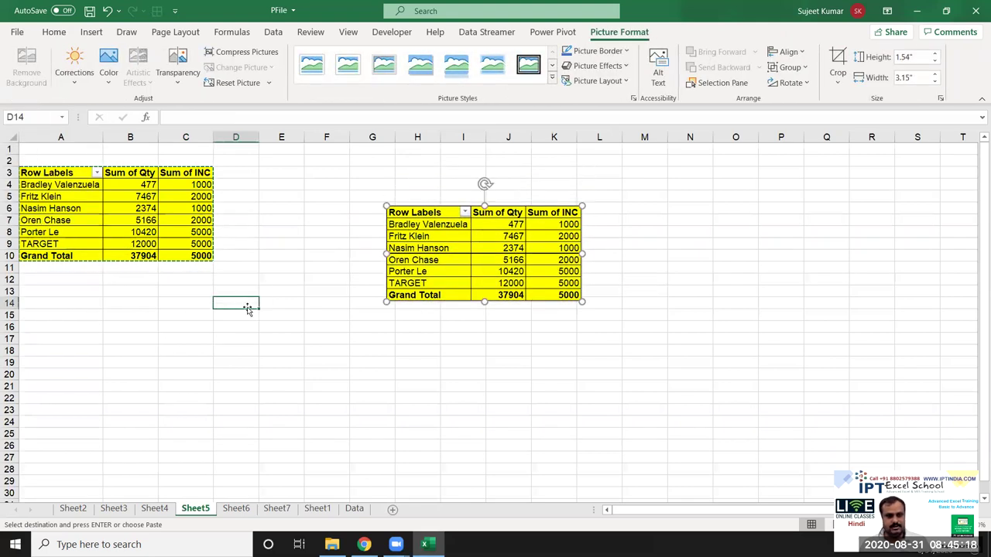
- Refresh the pivot, fill its first five rows green, then undo the green fill
right_click(154, 216)
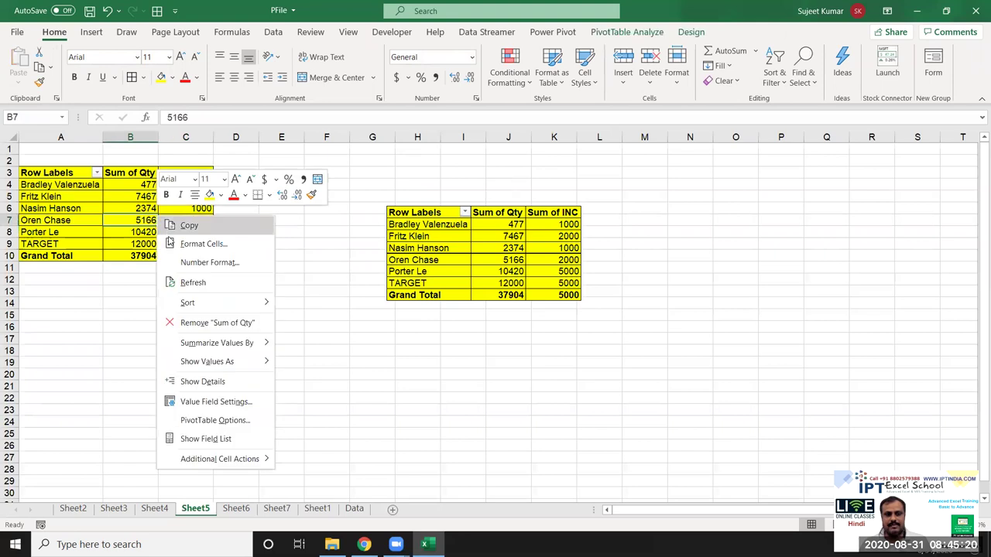
left_click(197, 279)
left_click_drag(51, 185, 116, 230)
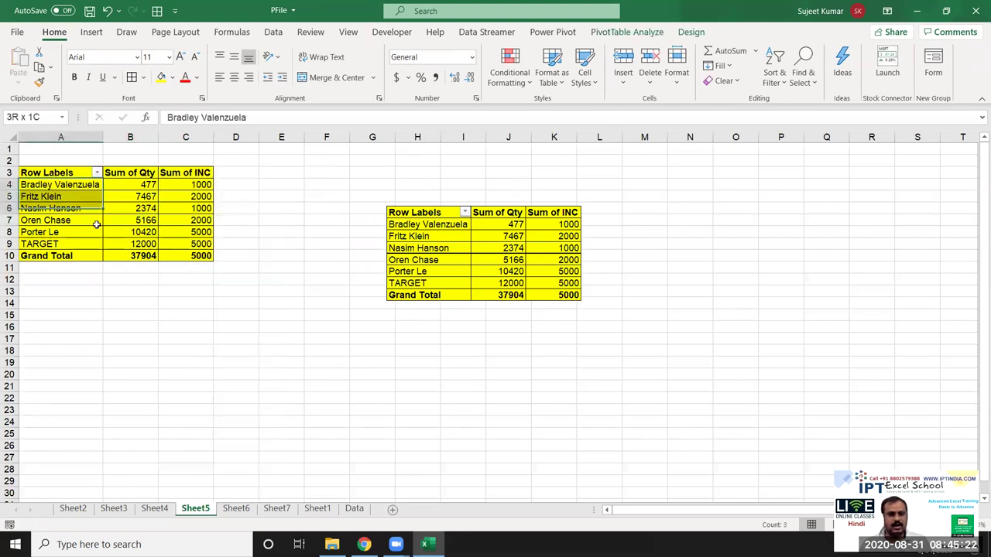
left_click(171, 78)
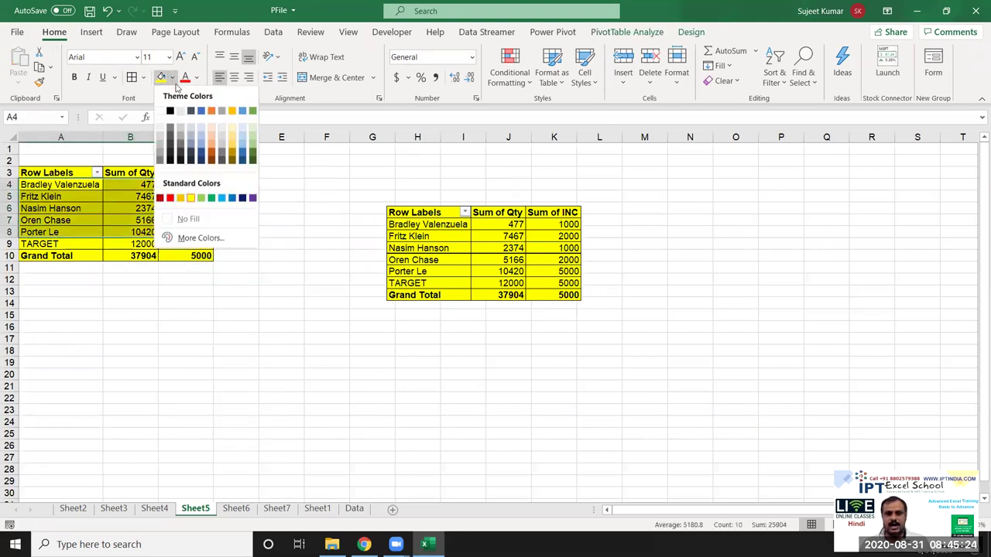
left_click(211, 199)
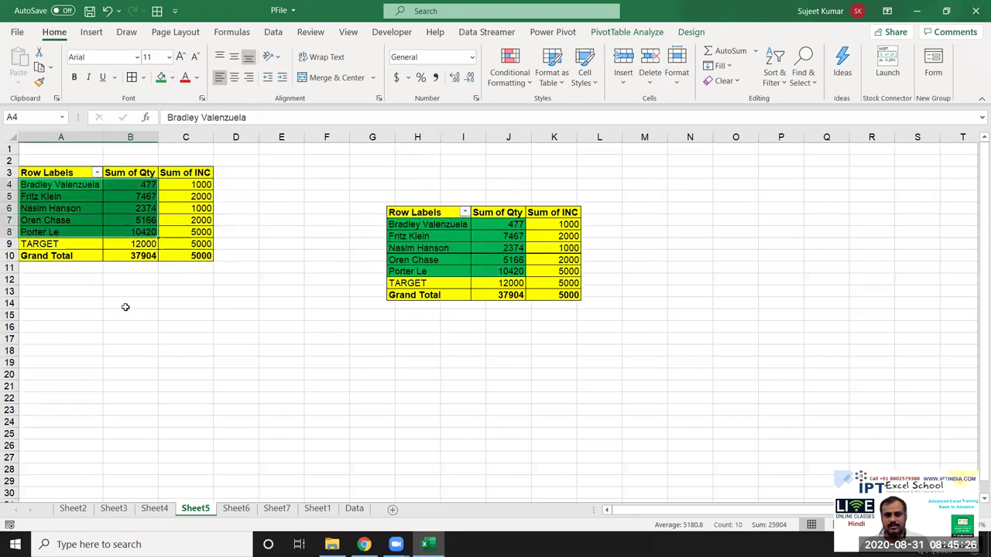
key("ctrl+z")
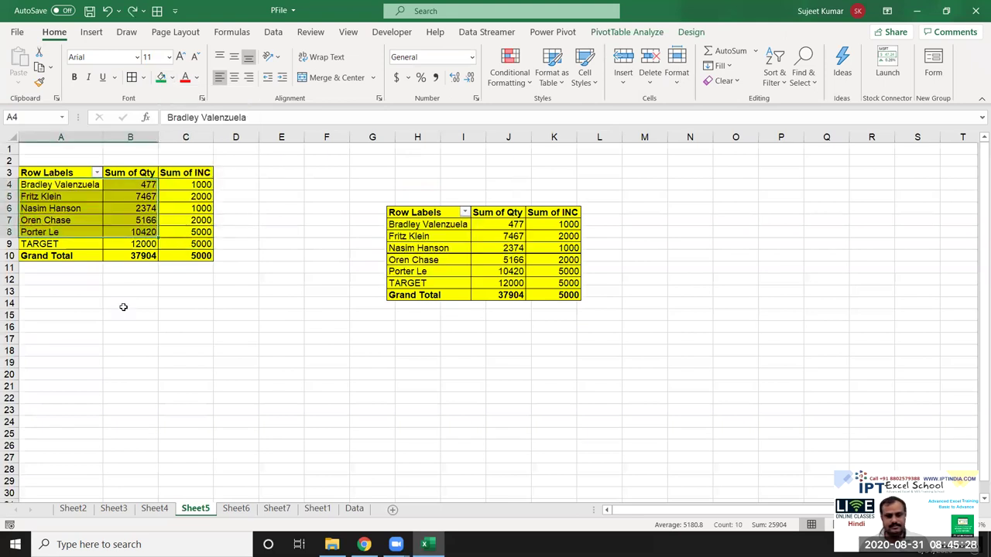
- Delete the linked picture copy and select the pivot table A3:C10
left_click(236, 278)
left_click(422, 262)
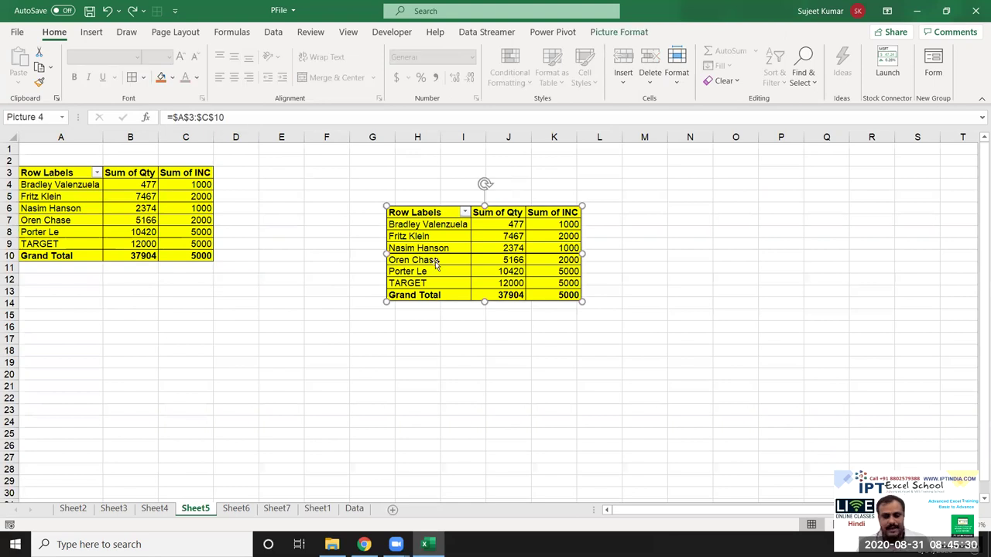
key("Delete")
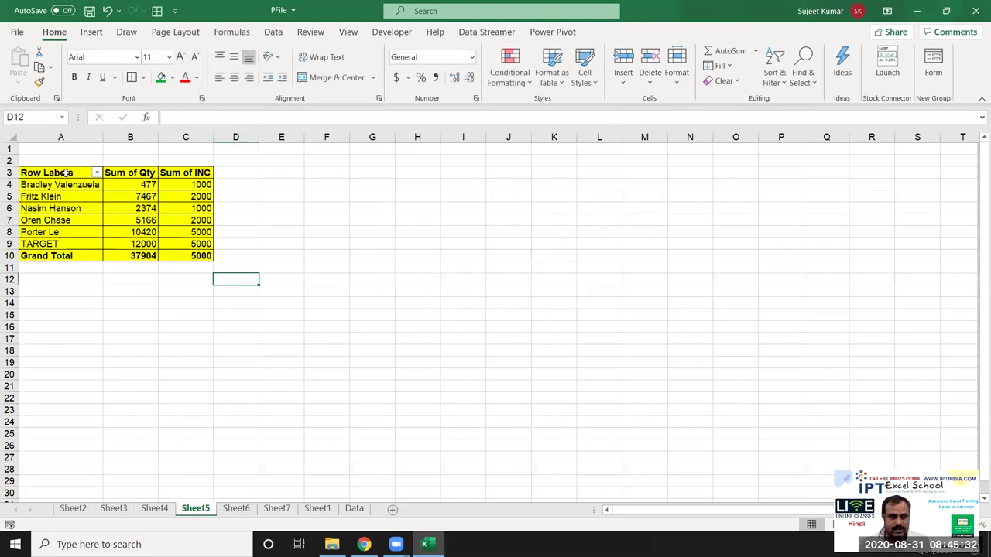
left_click_drag(66, 172, 166, 254)
- Copy the pivot table range and launch Word from the Start search
key("ctrl+c")
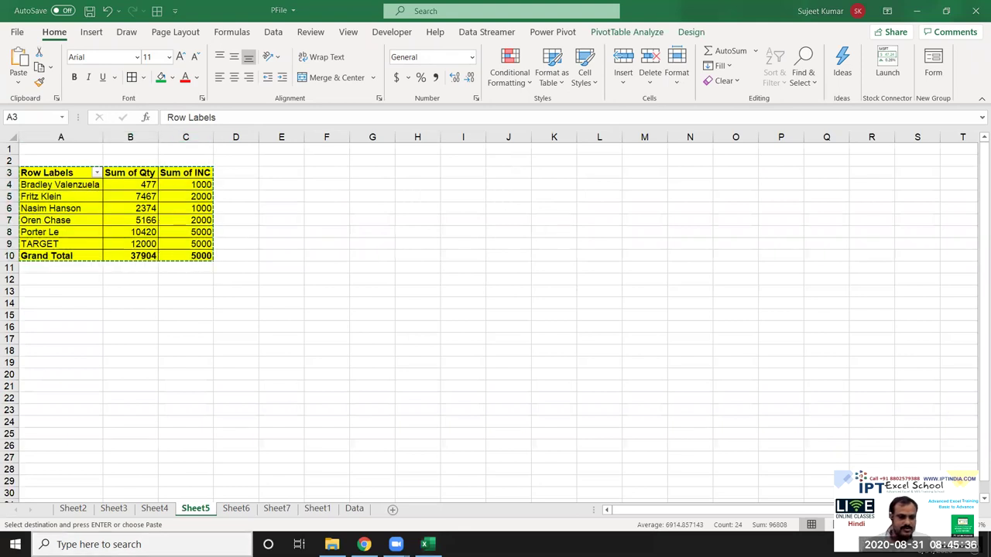
key("super")
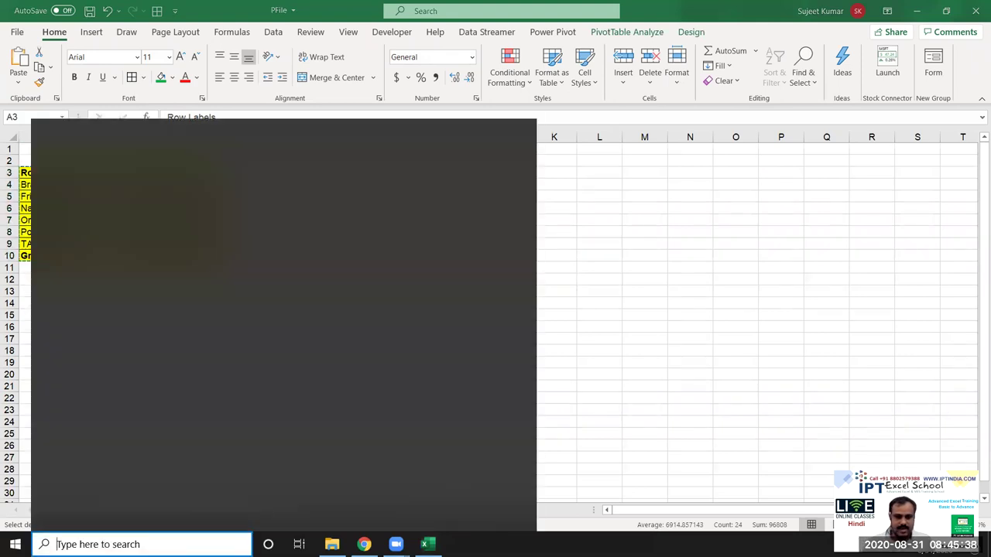
type("word")
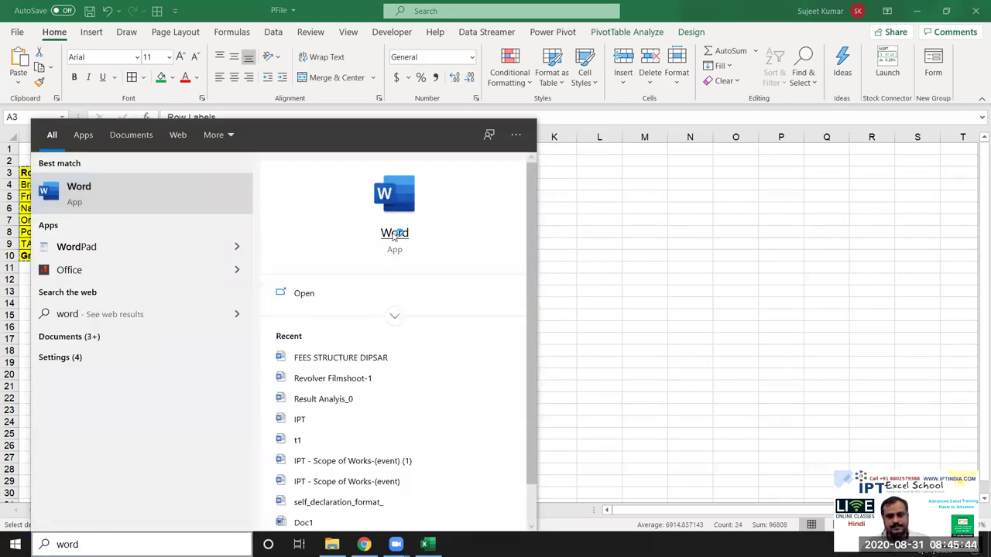
left_click(394, 234)
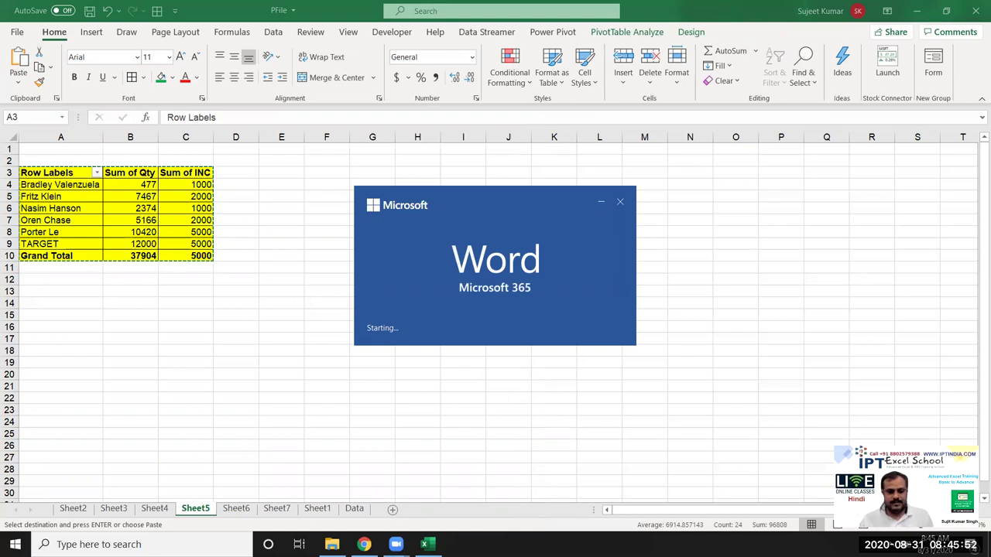
- Launch PowerPoint and Outlook from the Start search
left_click(98, 544)
type("powr")
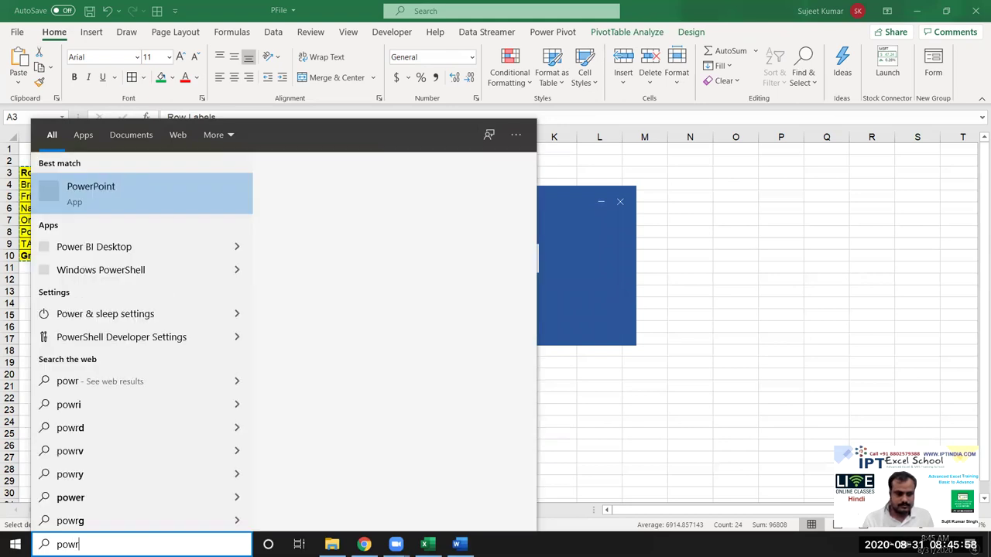
key("BackSpace")
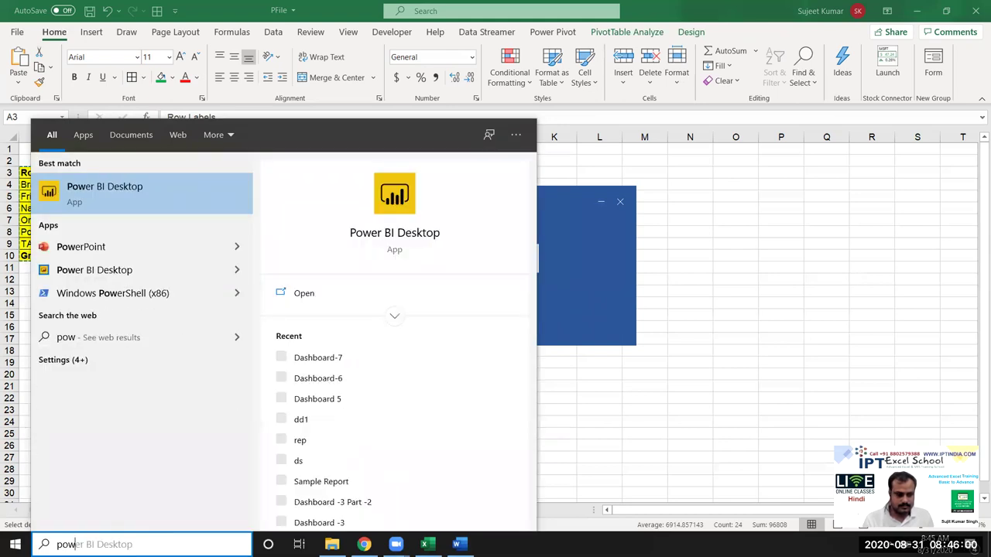
type("er")
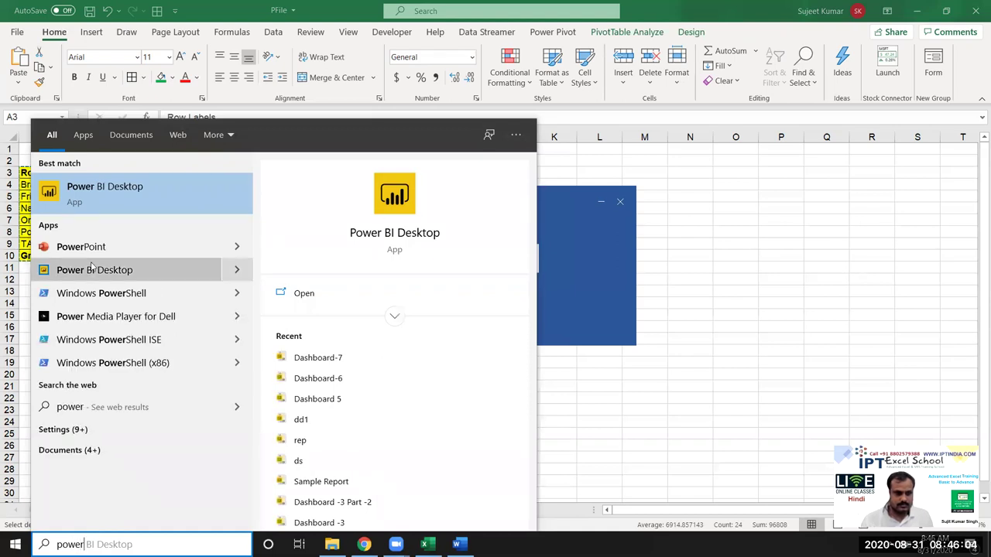
key("Escape")
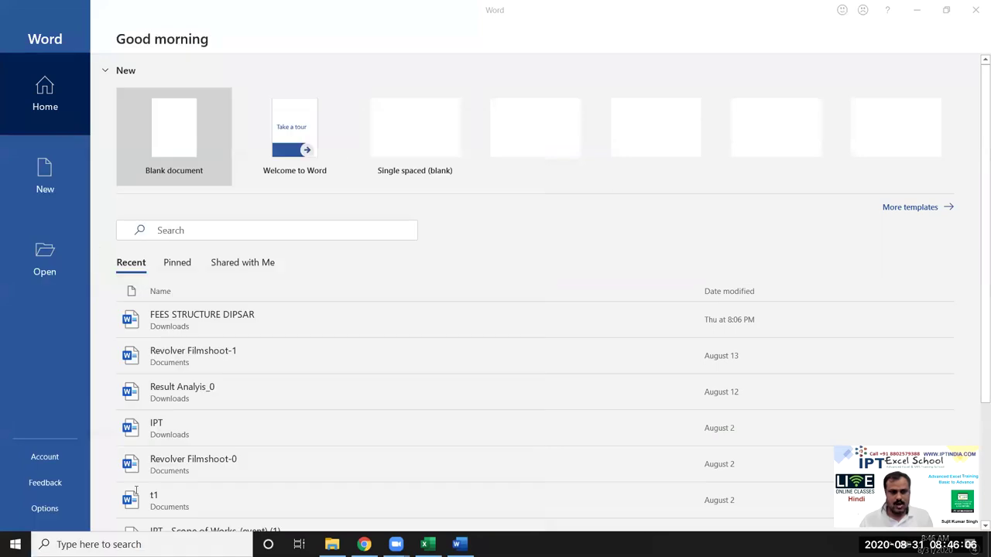
key("super+s")
type("out")
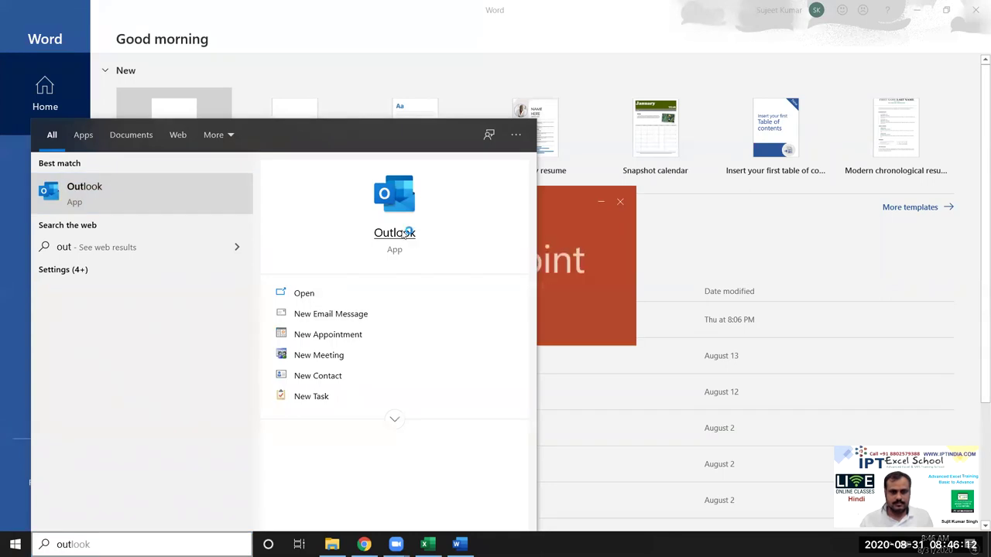
key("Escape")
- Create a blank Word document and a blank PowerPoint presentation
left_click(195, 142)
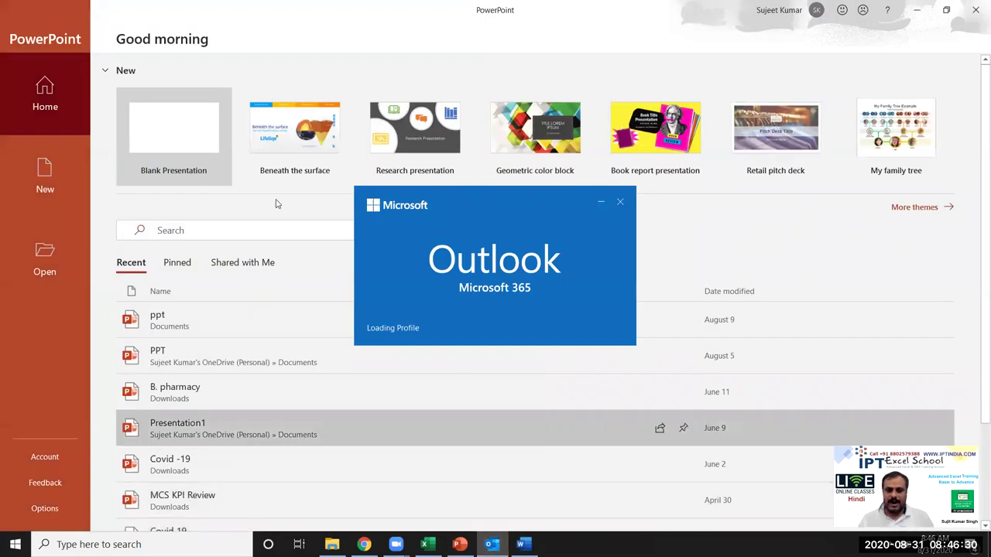
left_click(194, 167)
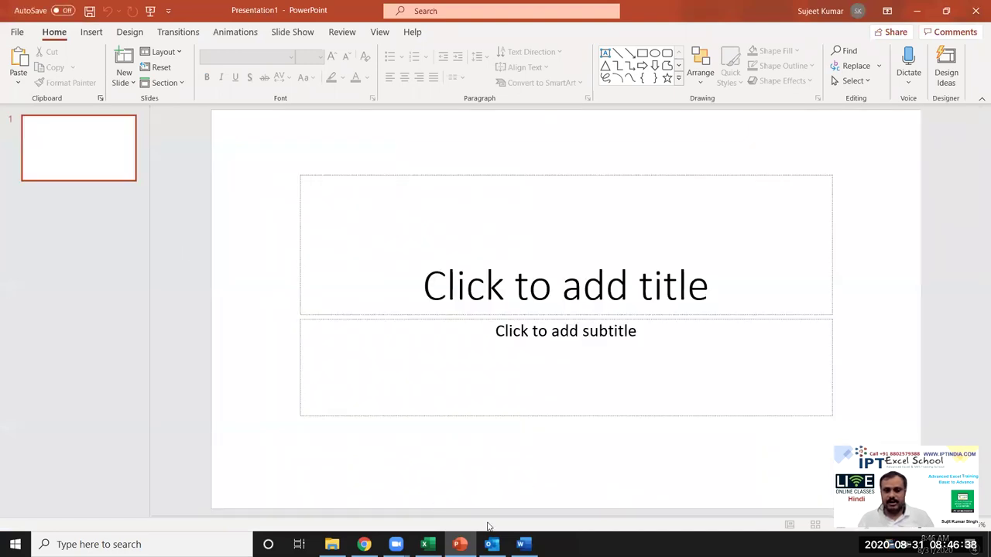
left_click(523, 544)
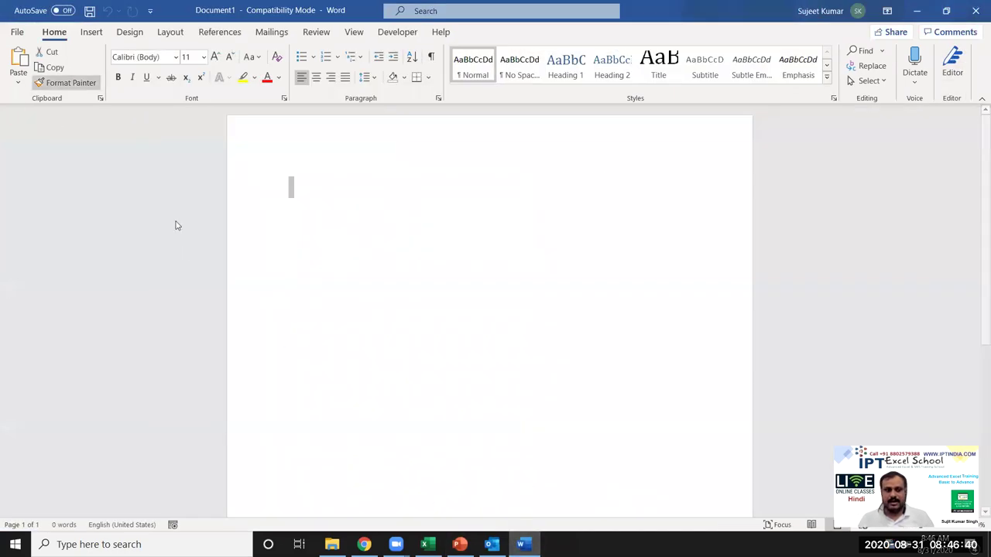
- Paste link the copied Sheet5 pivot into Word as a Microsoft Excel Worksheet Object
left_click(17, 82)
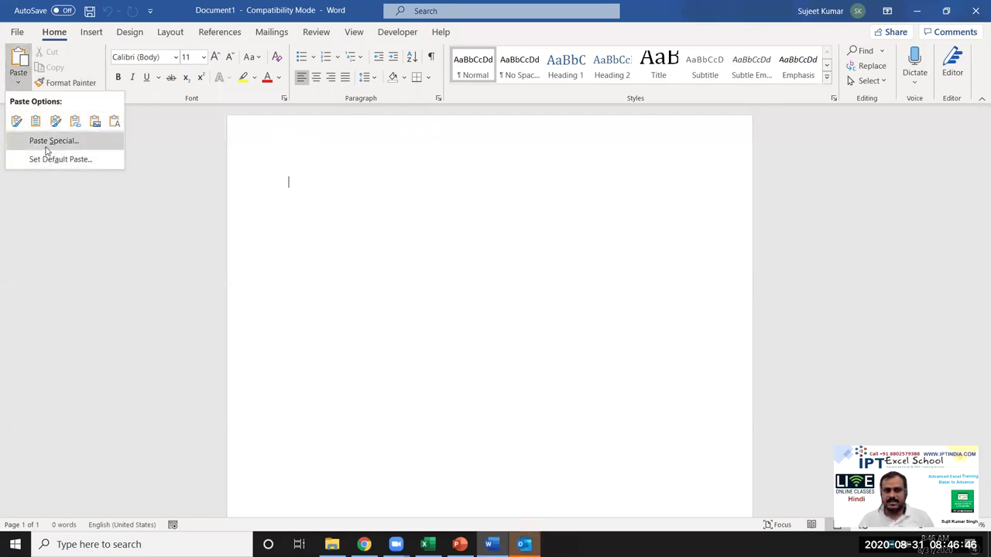
key("Escape")
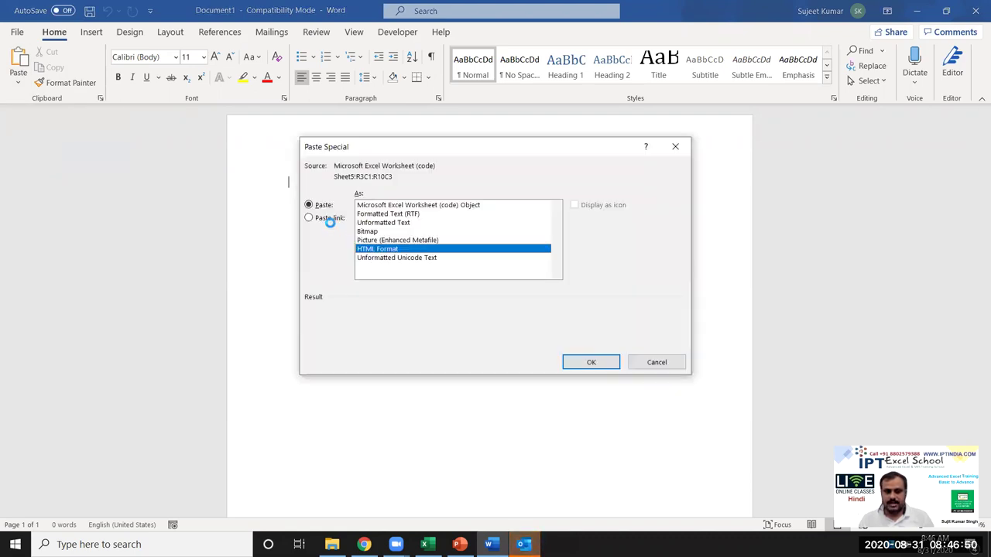
left_click(331, 219)
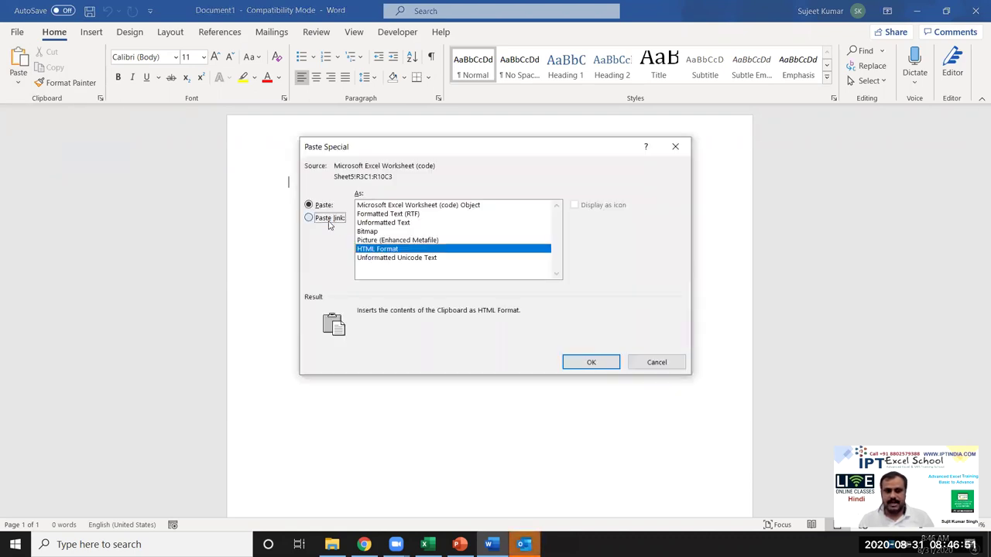
left_click(418, 205)
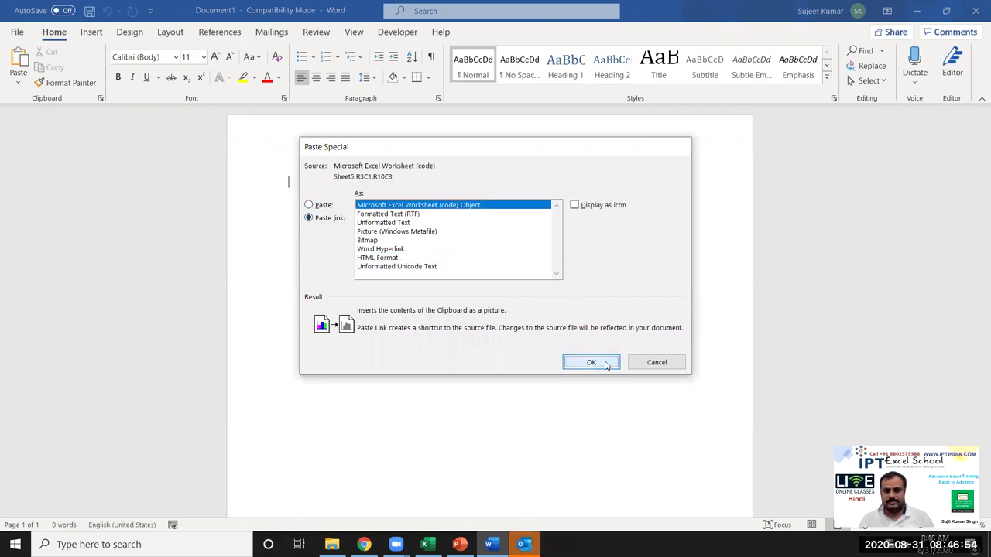
left_click(591, 362)
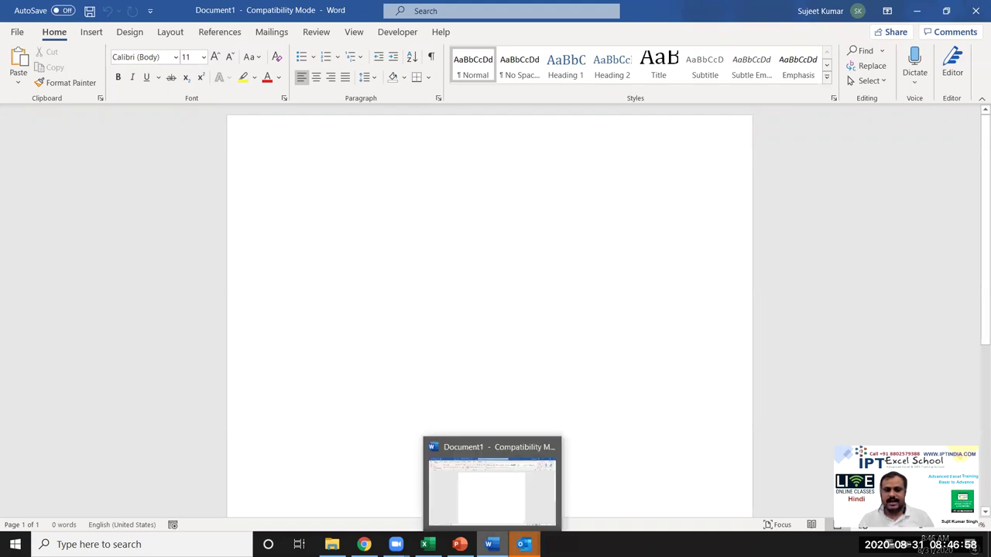
- Delete the title and subtitle placeholders from the PowerPoint slide
left_click(460, 542)
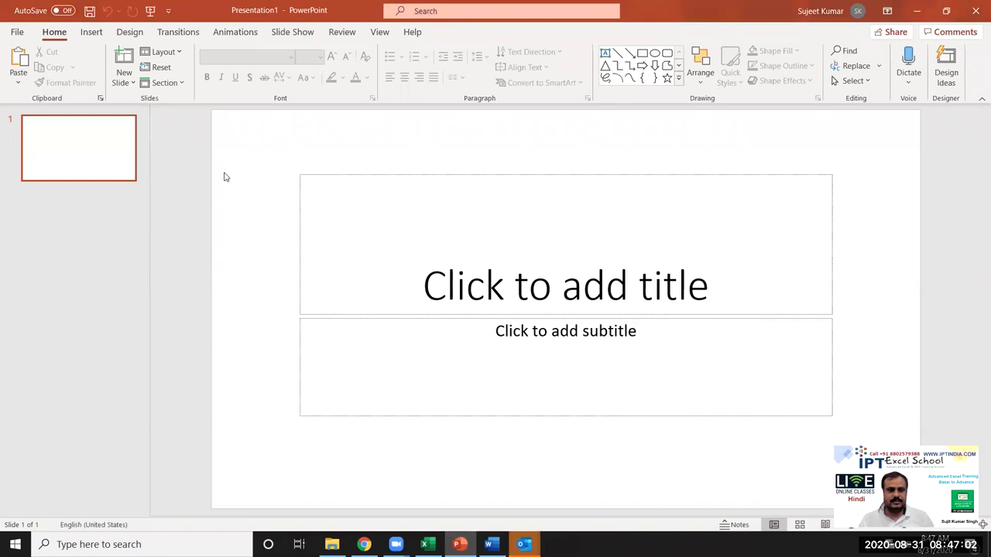
left_click(373, 175)
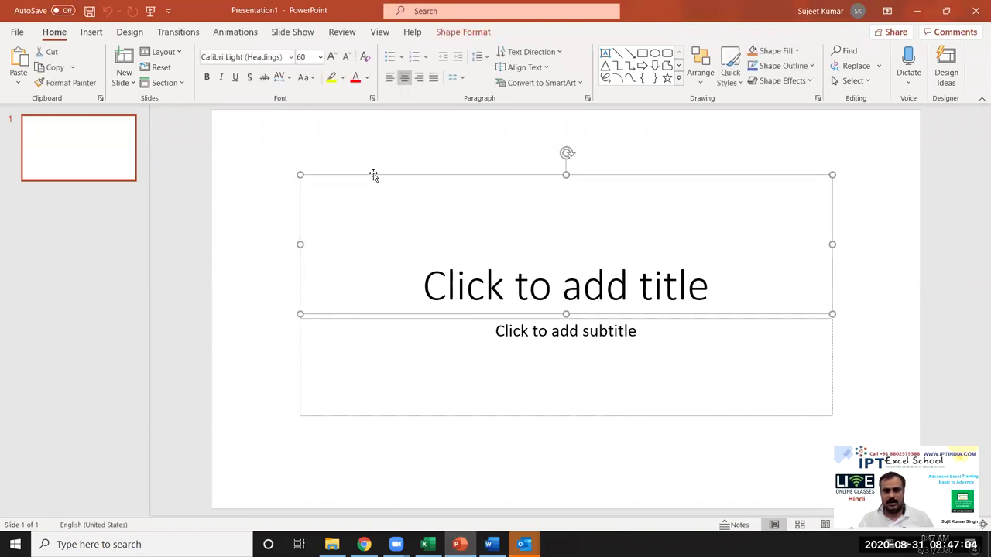
key("Delete")
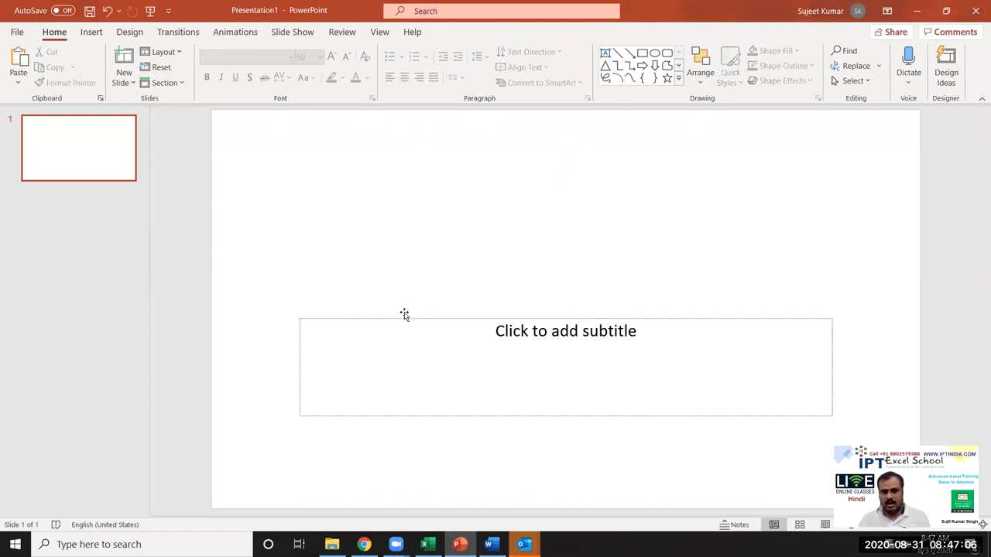
left_click(408, 320)
key("Delete")
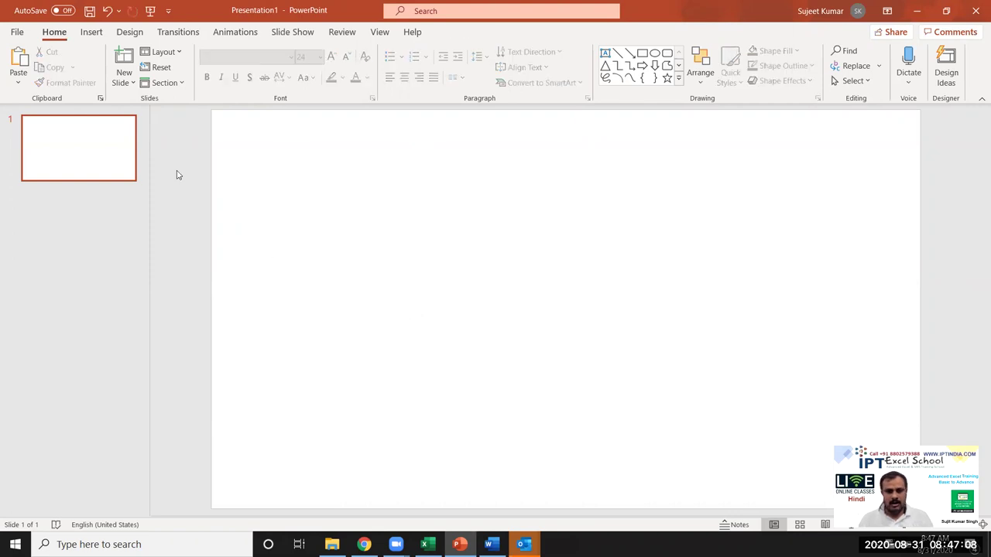
left_click(18, 77)
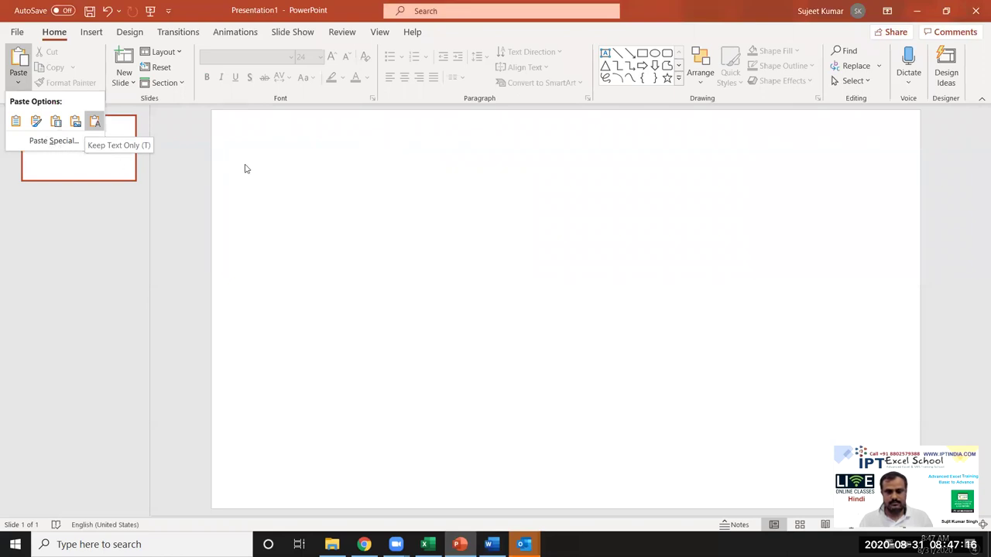
- Paste link the yellow pivot as a Microsoft Excel Worksheet Object and move it up-left
left_click(28, 139)
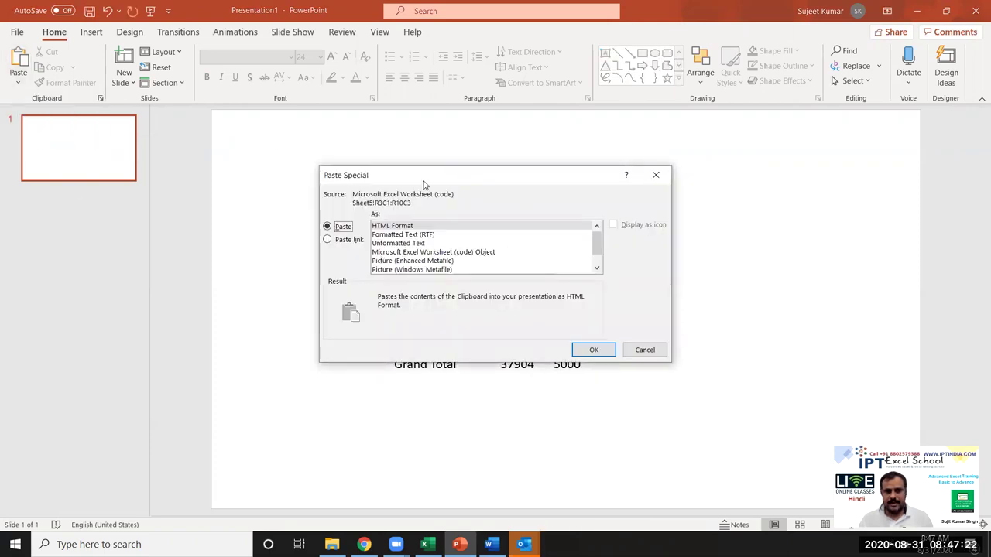
left_click_drag(425, 183, 610, 152)
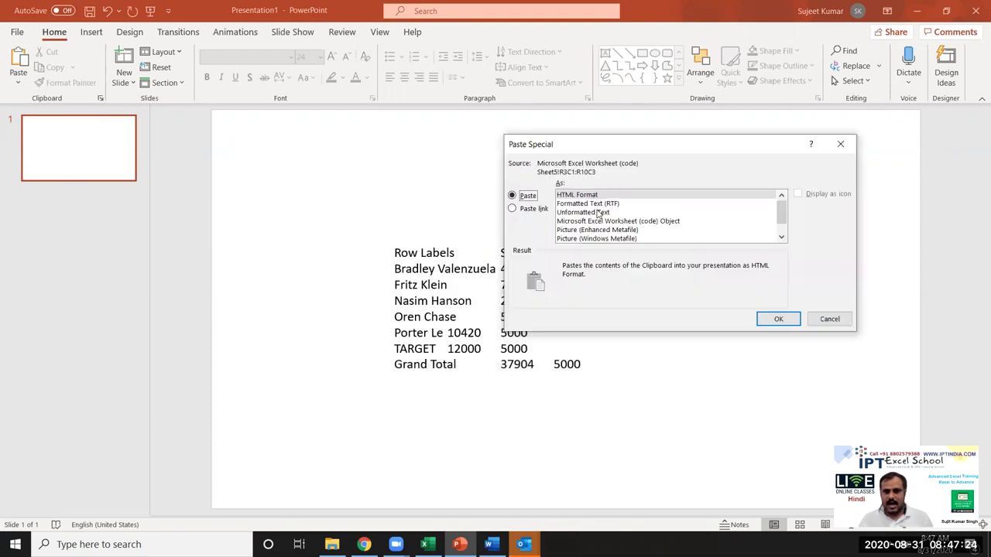
left_click(517, 211)
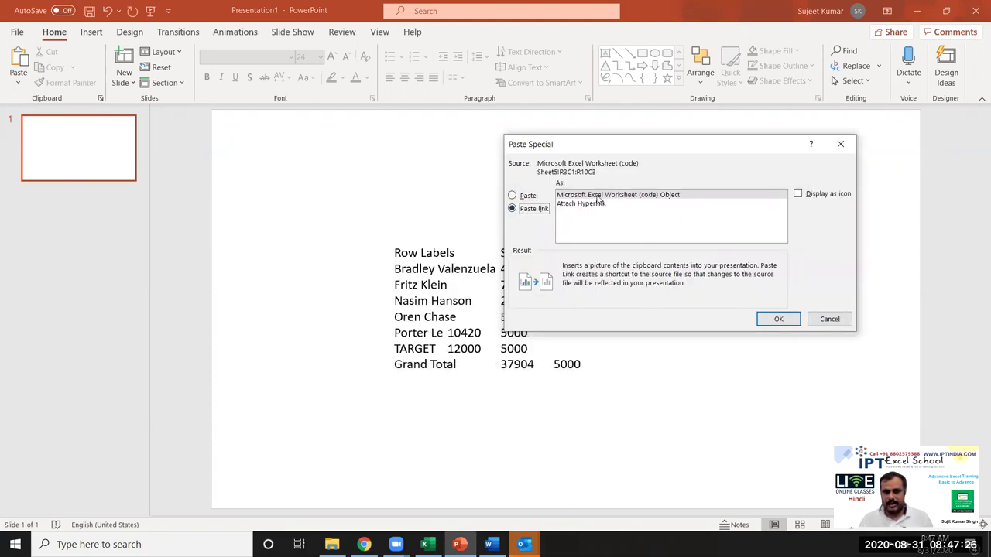
left_click(596, 196)
left_click(776, 319)
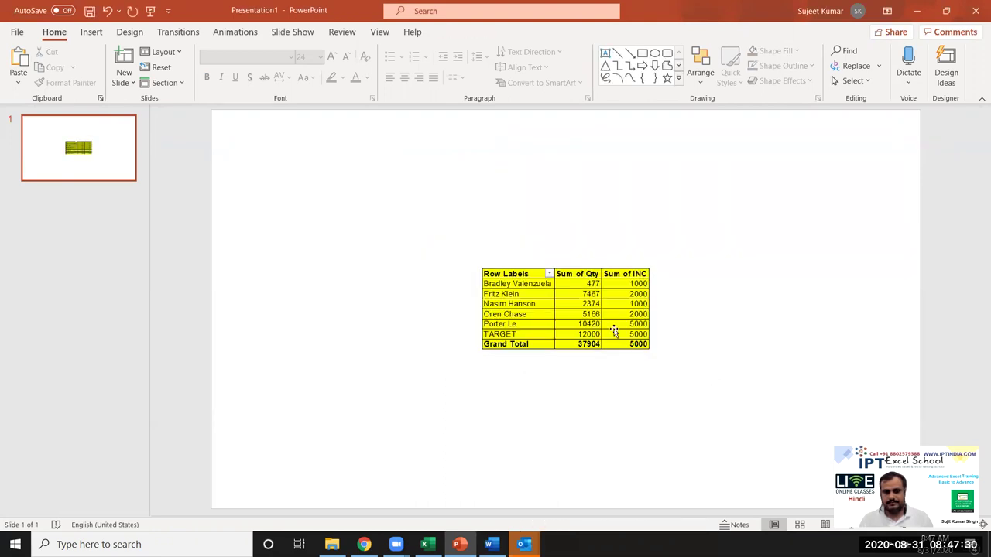
left_click_drag(584, 314, 461, 272)
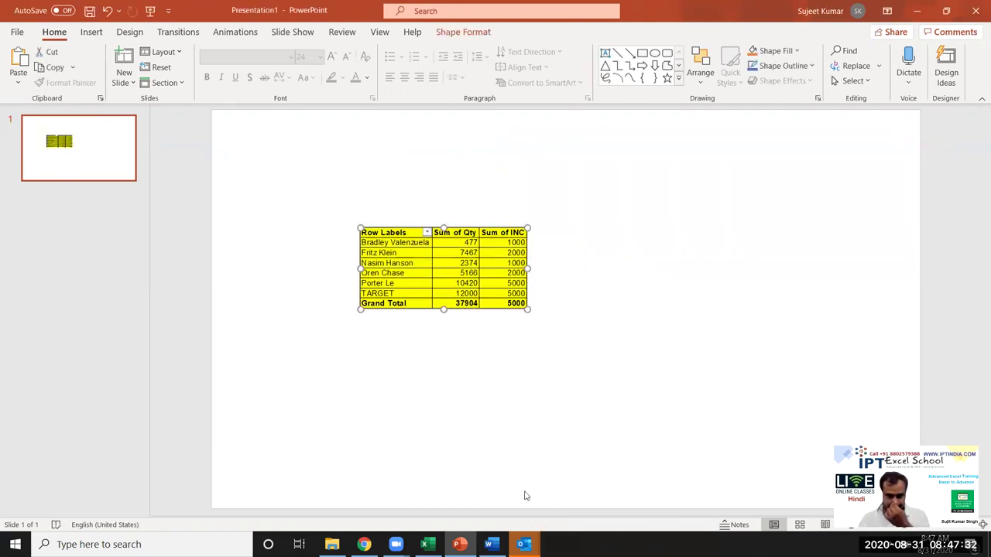
- Fill the Excel pivot table green and check the linked table in PowerPoint
left_click(424, 544)
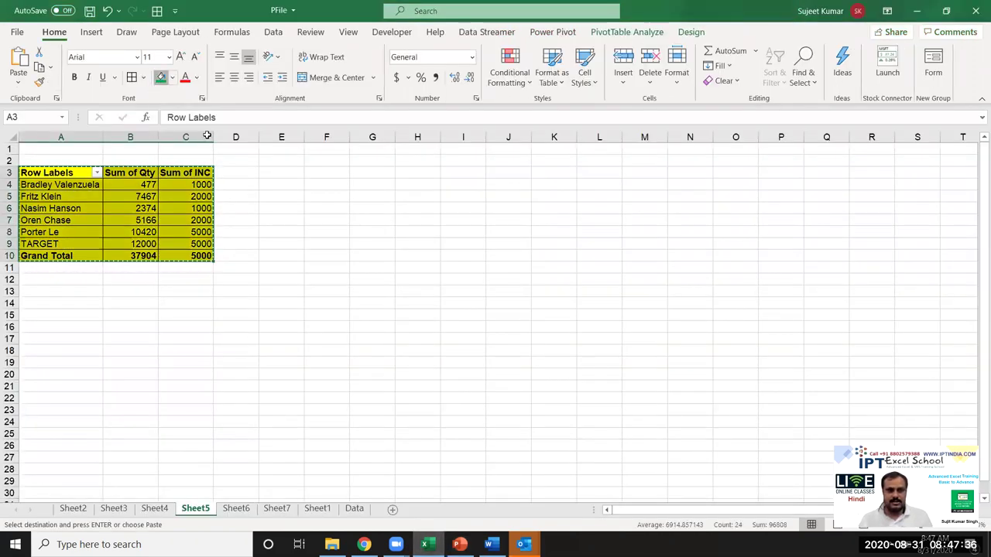
left_click(160, 77)
left_click(459, 544)
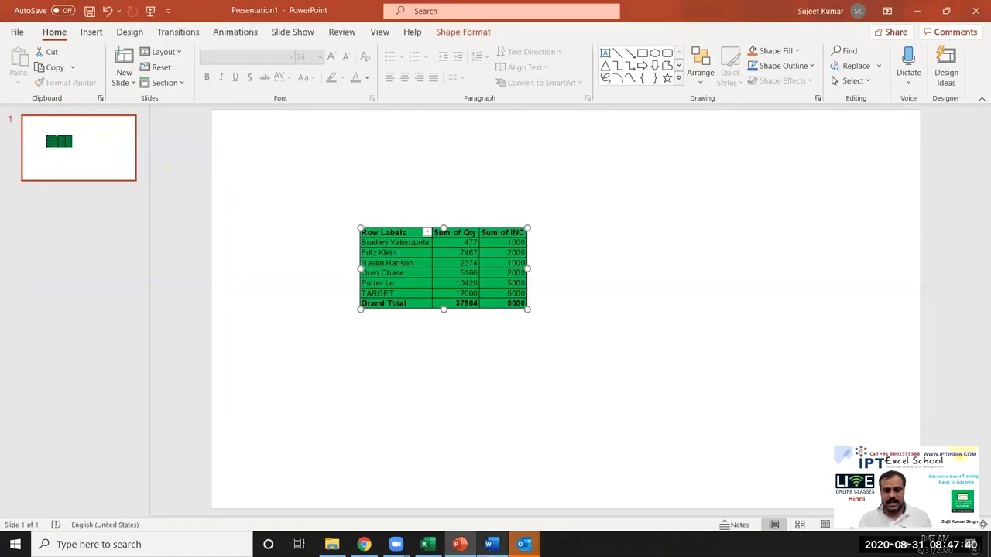
- Update the Word document's linked pivot table to green, then close Word without saving
left_click(489, 544)
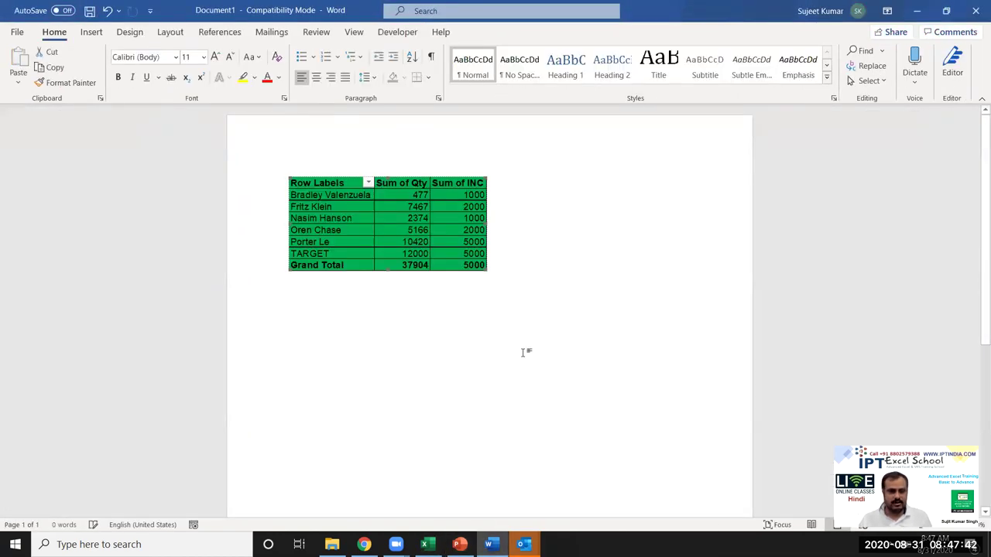
left_click(569, 321)
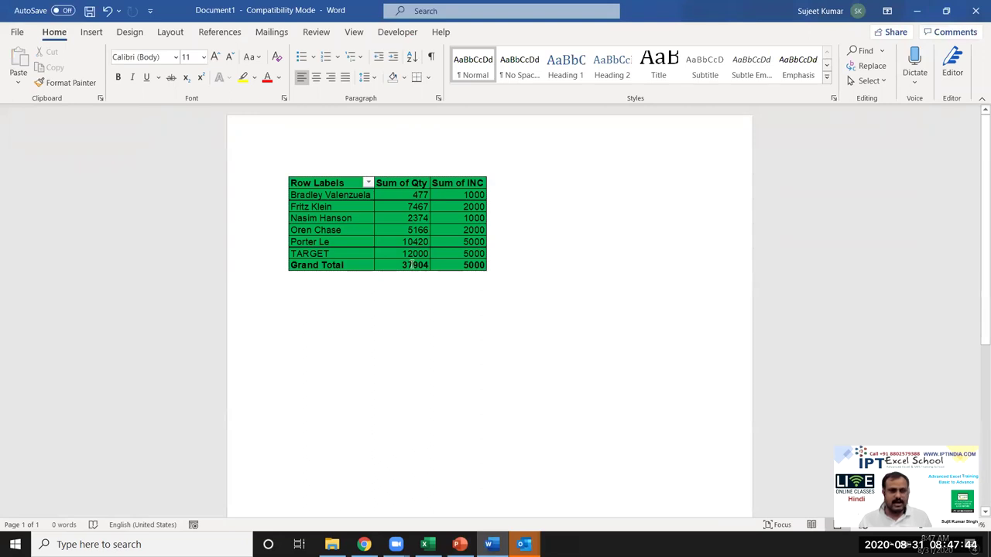
right_click(412, 264)
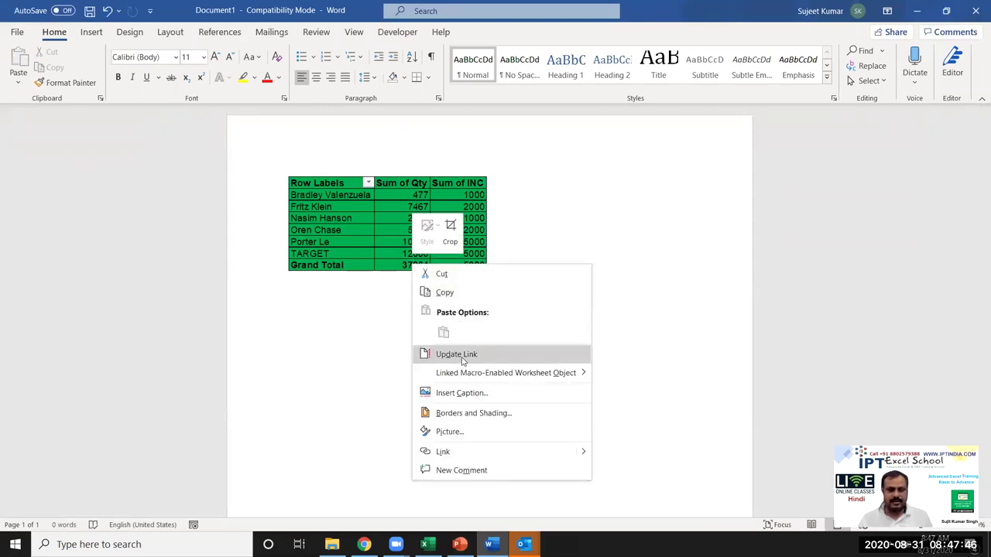
left_click(462, 360)
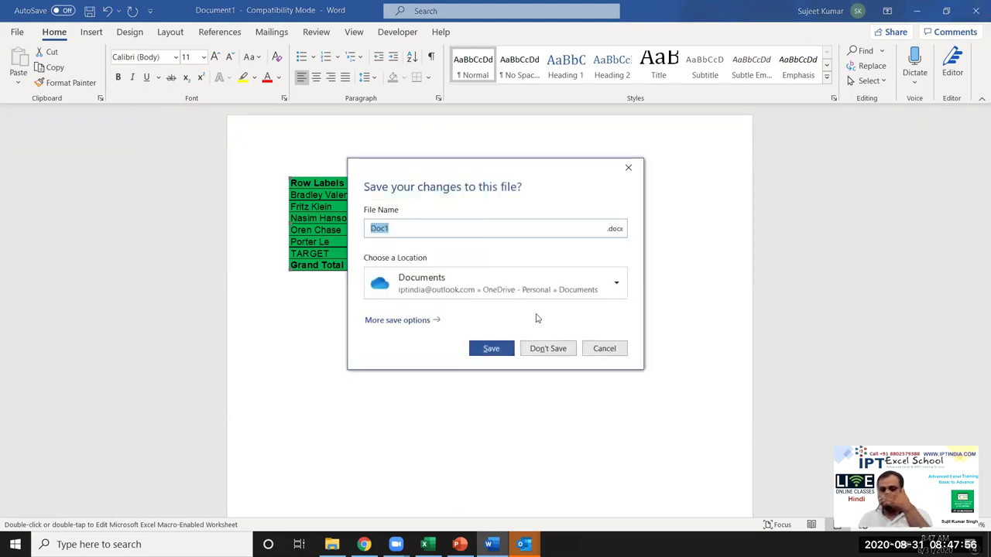
left_click(551, 349)
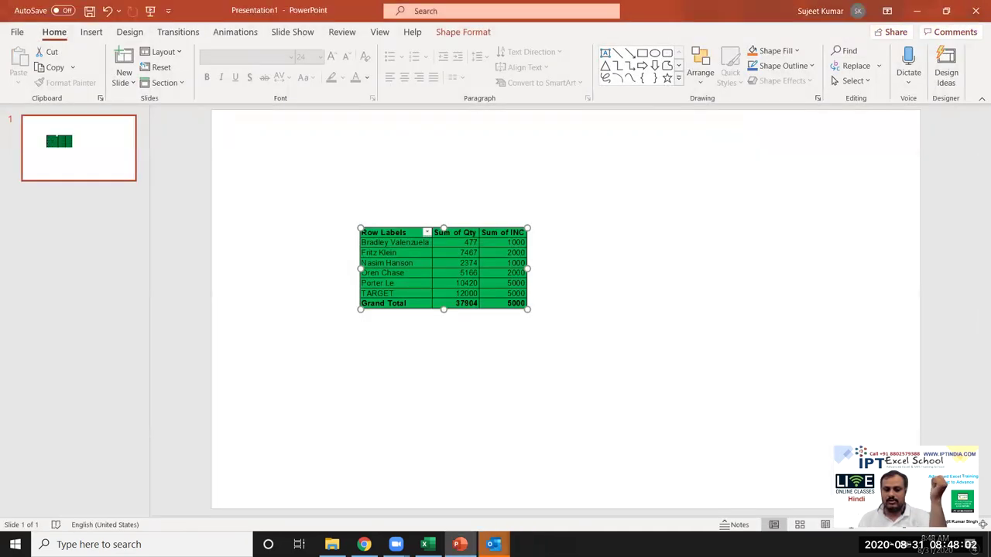
- Close the presentation unsaved, accept Outlook's security certificate warning, and switch to Outlook
left_click(533, 444)
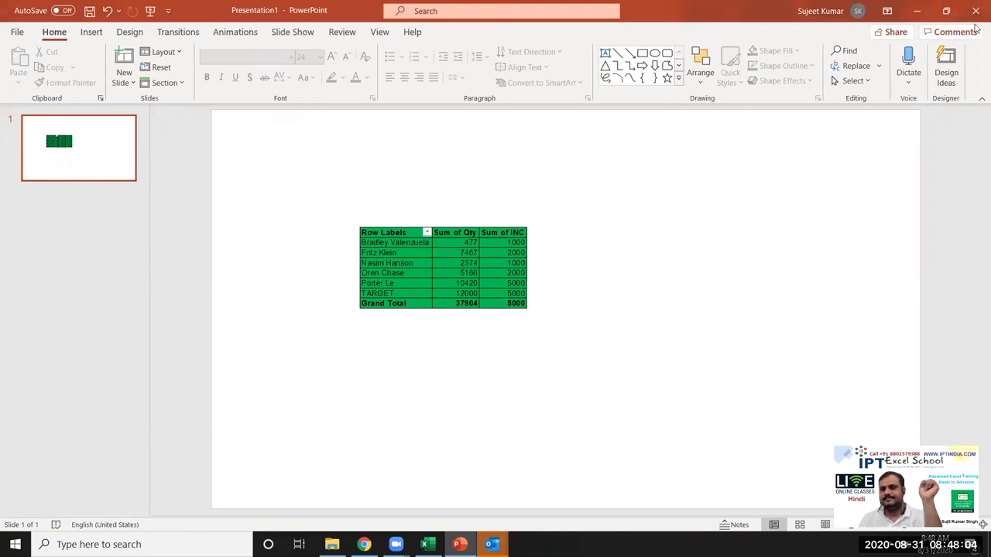
left_click(559, 353)
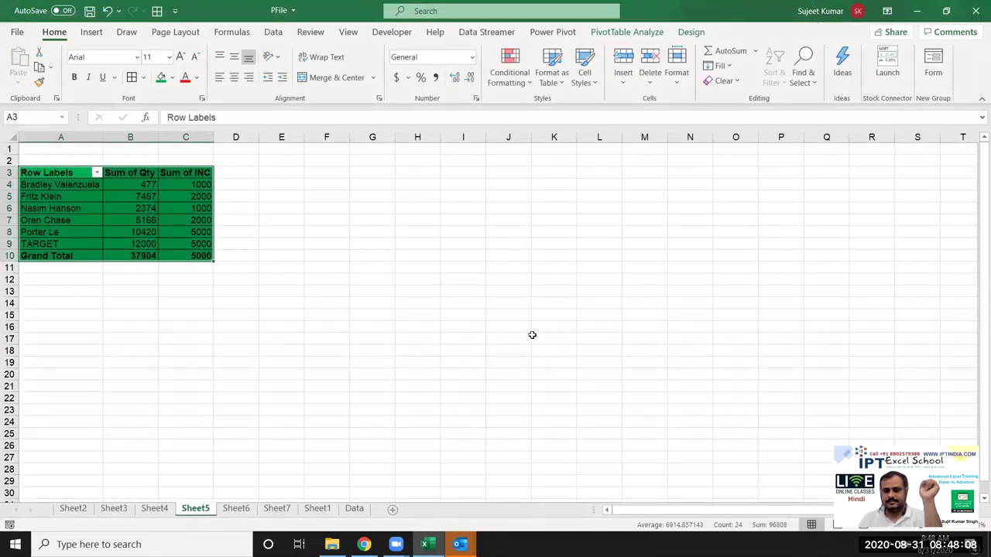
mouse_move(459, 544)
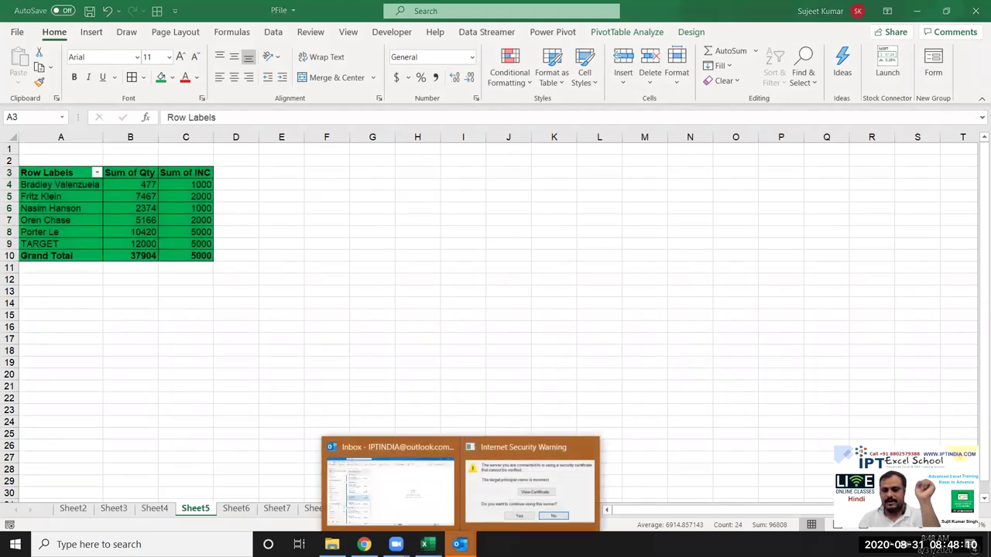
left_click(518, 503)
left_click(467, 304)
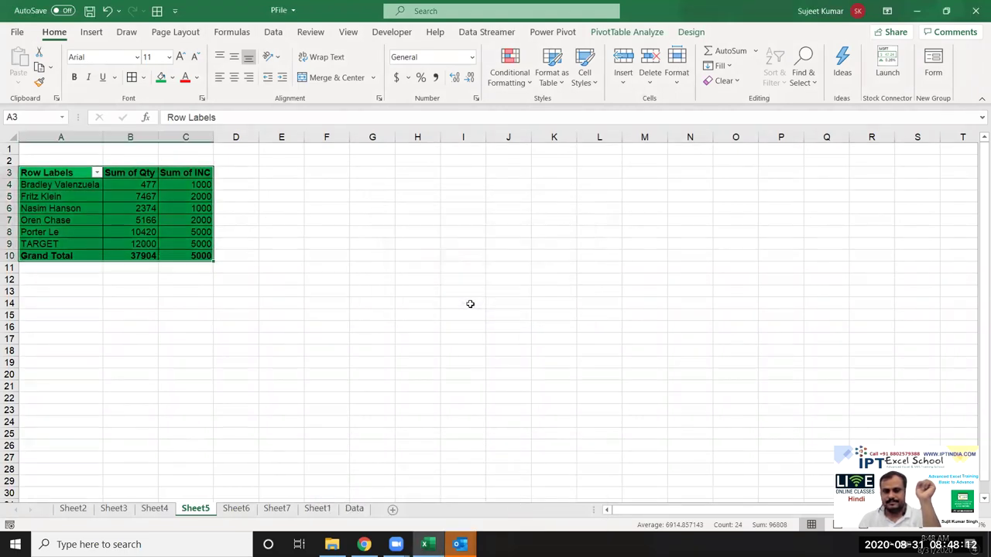
key("alt+Tab")
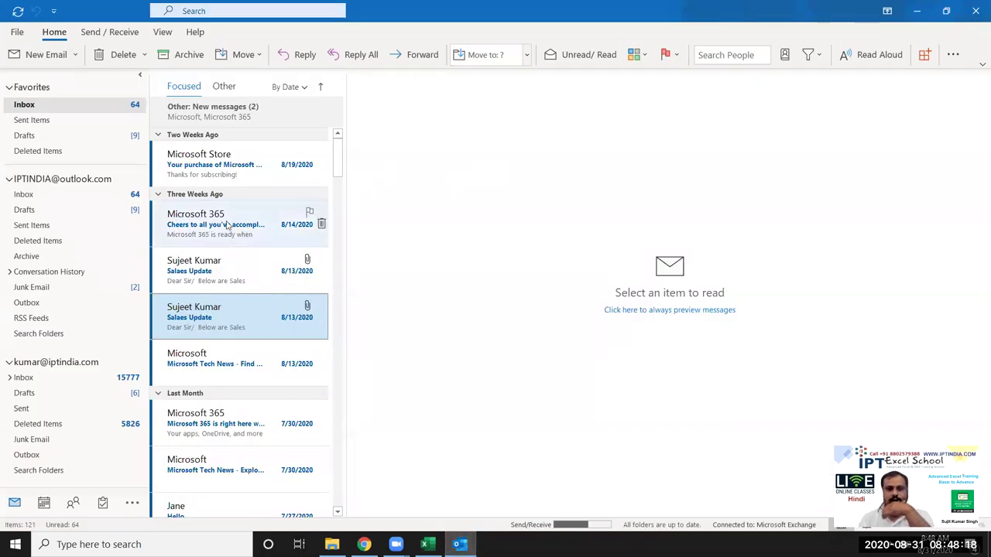
- Copy pivot range A3:C10 from the PFile workbook and start a new Outlook email
scroll(273, 161, "down", 1)
scroll(272, 161, "up", 1)
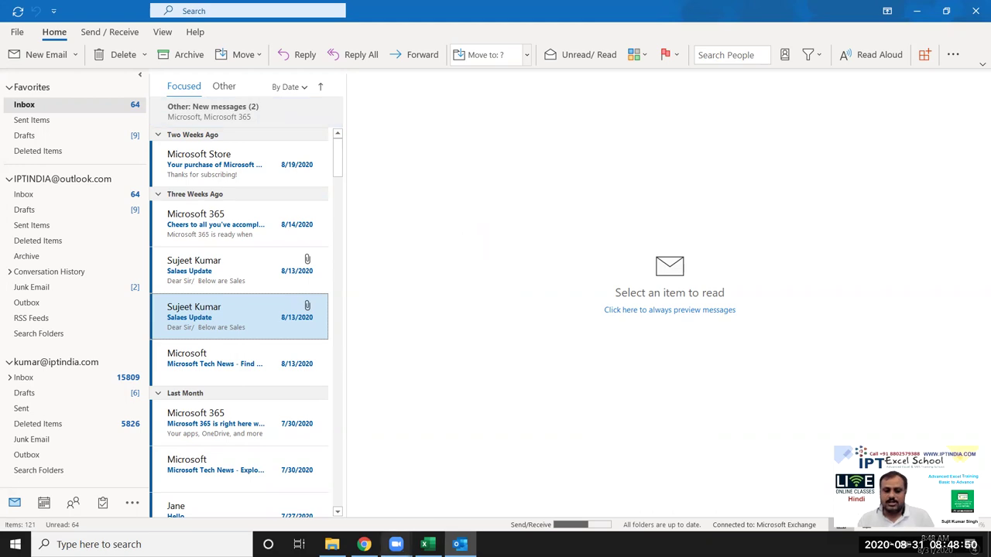
left_click(363, 544)
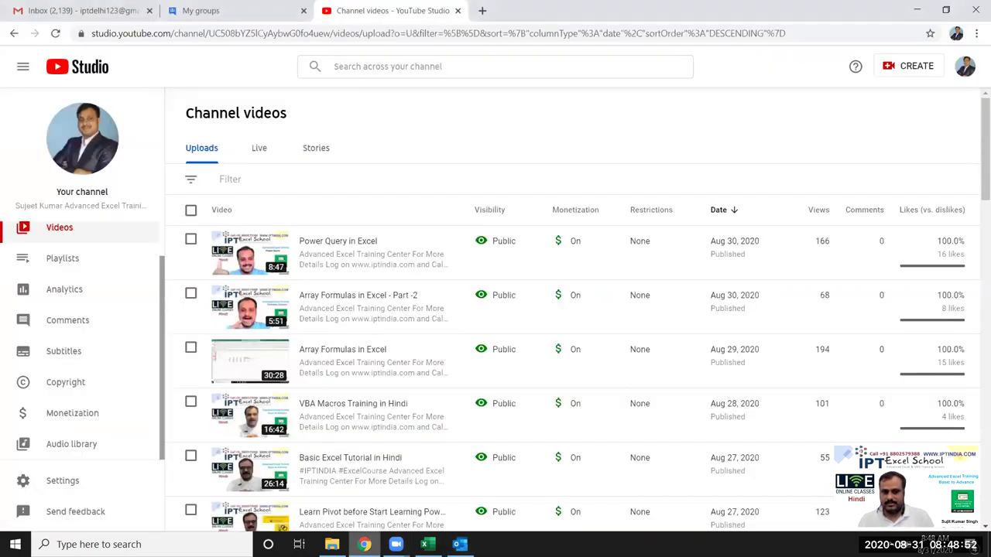
left_click(364, 544)
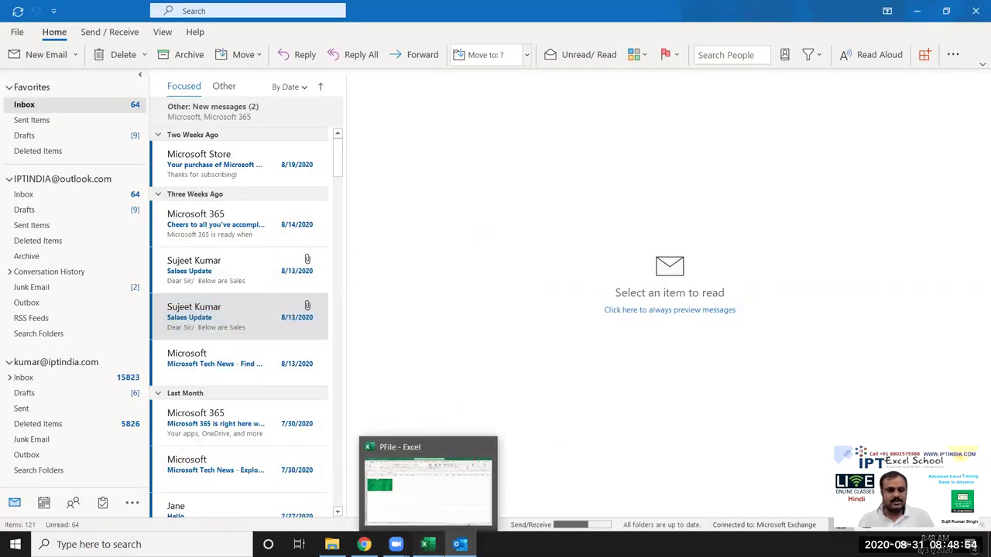
left_click(424, 544)
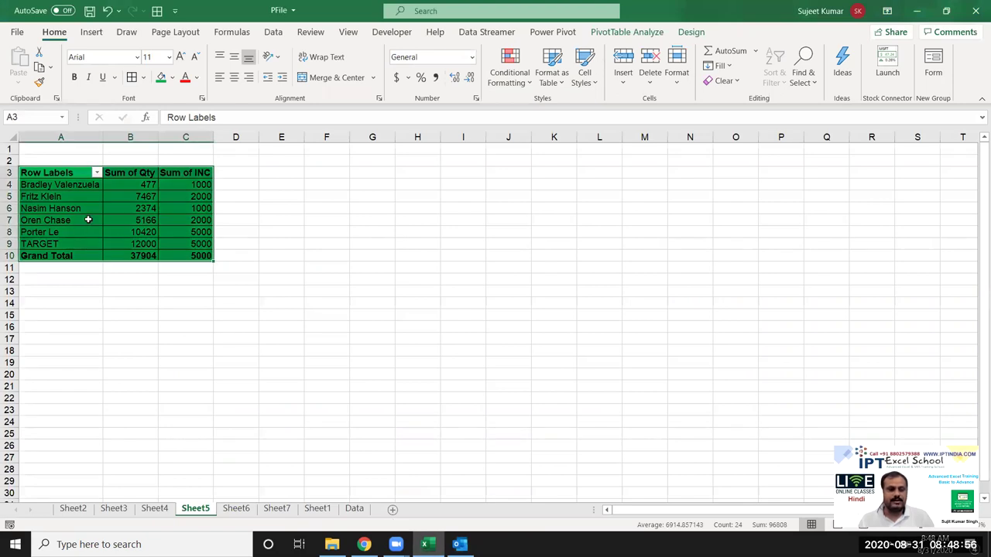
key("ctrl+c")
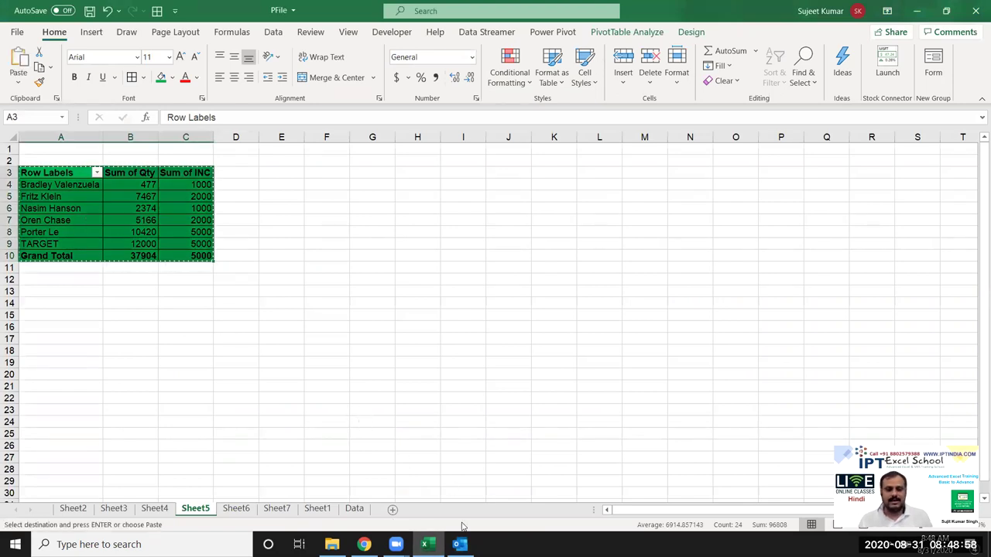
left_click(459, 544)
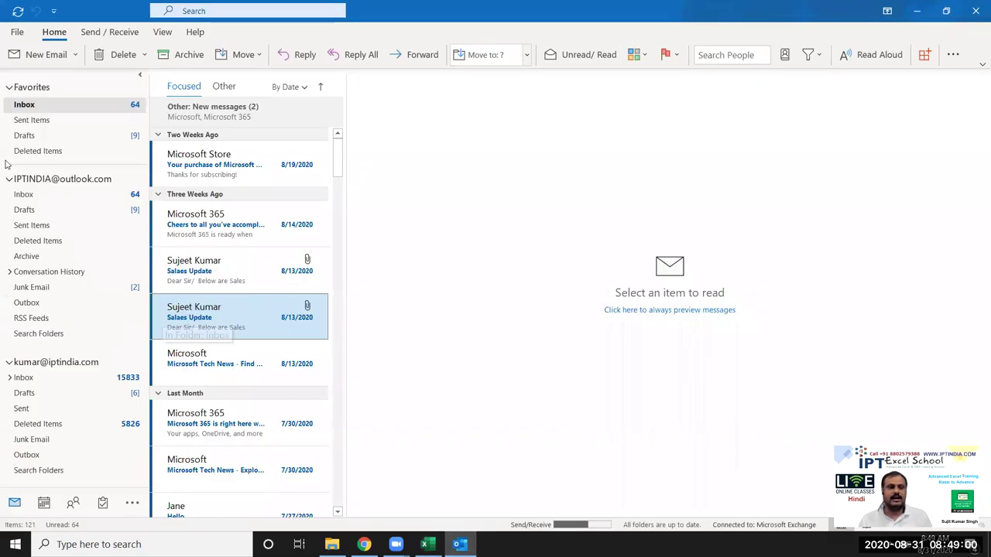
left_click(31, 58)
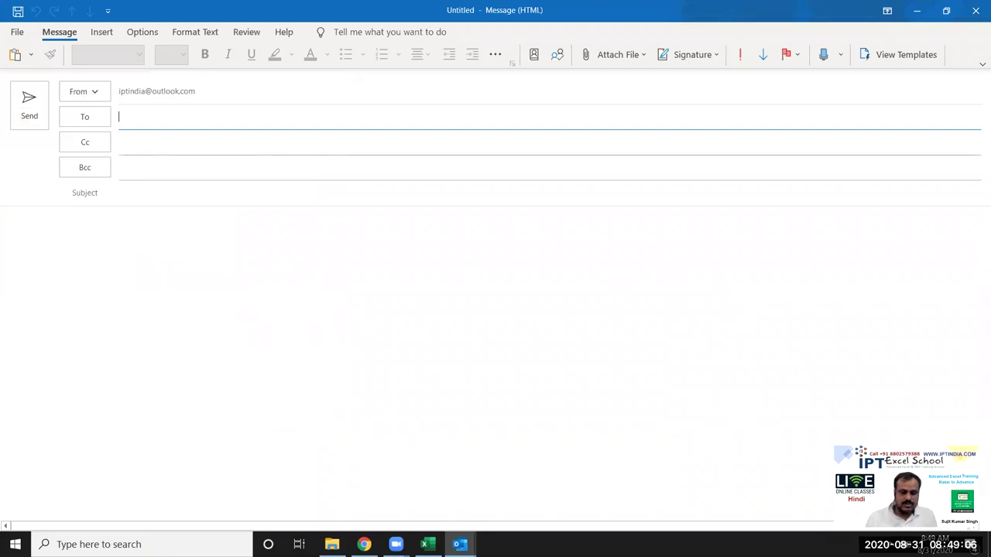
- Add the suggested recipient address and enter the subject Sales Update
type("ipt")
left_click(194, 166)
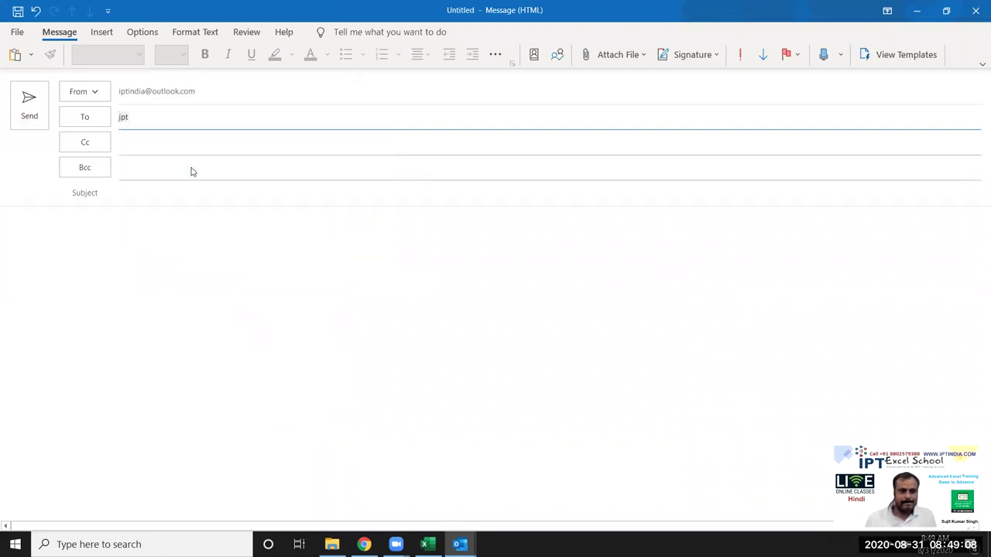
left_click(129, 203)
type("Sles")
key("BackSpace")
type("es Update")
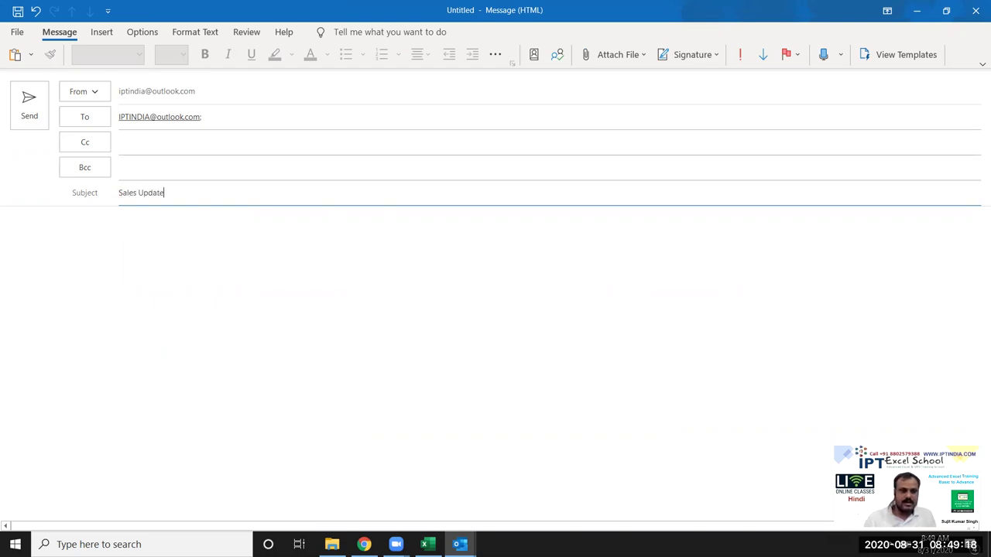
- Write the Dear Sir greeting and 'Please find bellow Sales Details' intro in the body
left_click(161, 252)
type("Dear Sir")
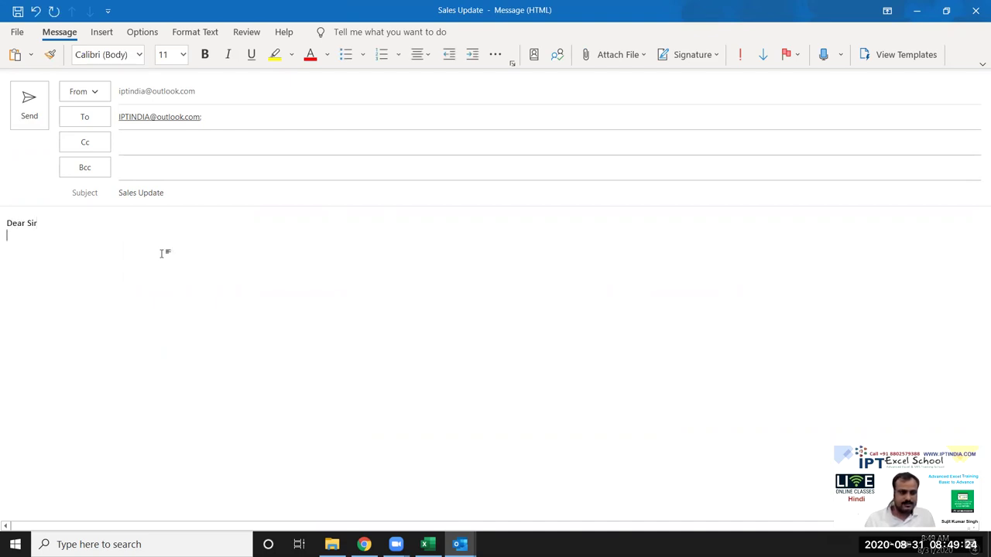
type("lease ")
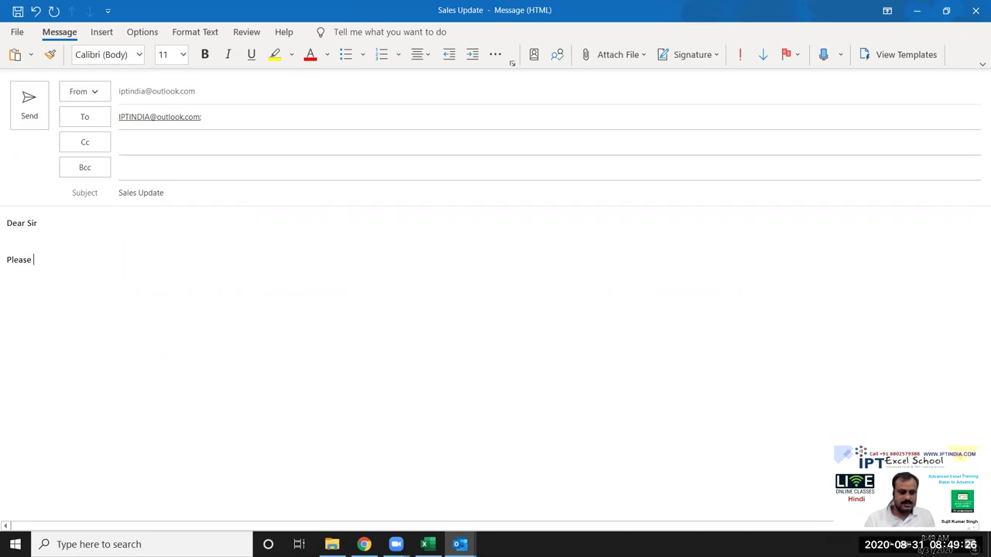
type("find ")
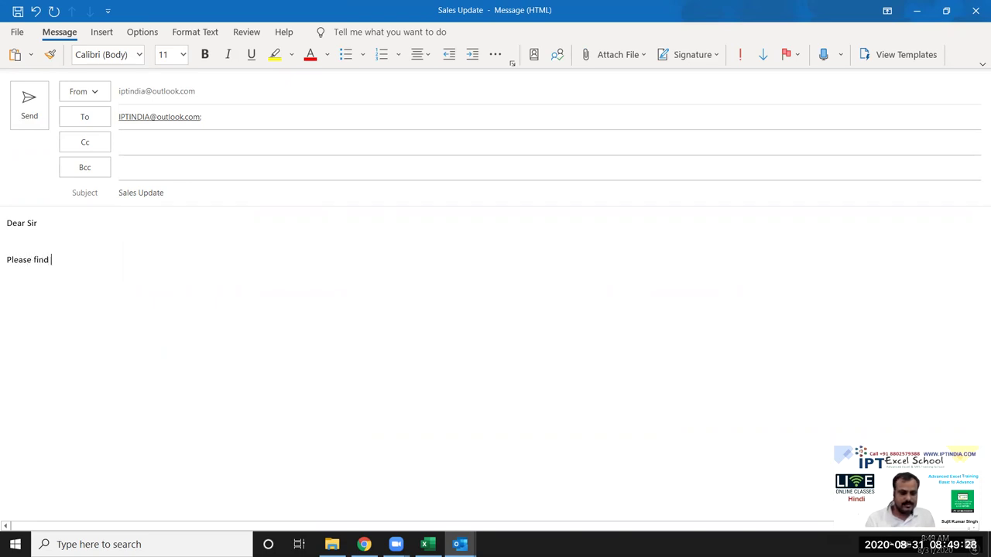
type("bellow")
type(" Sale")
type("s Detai")
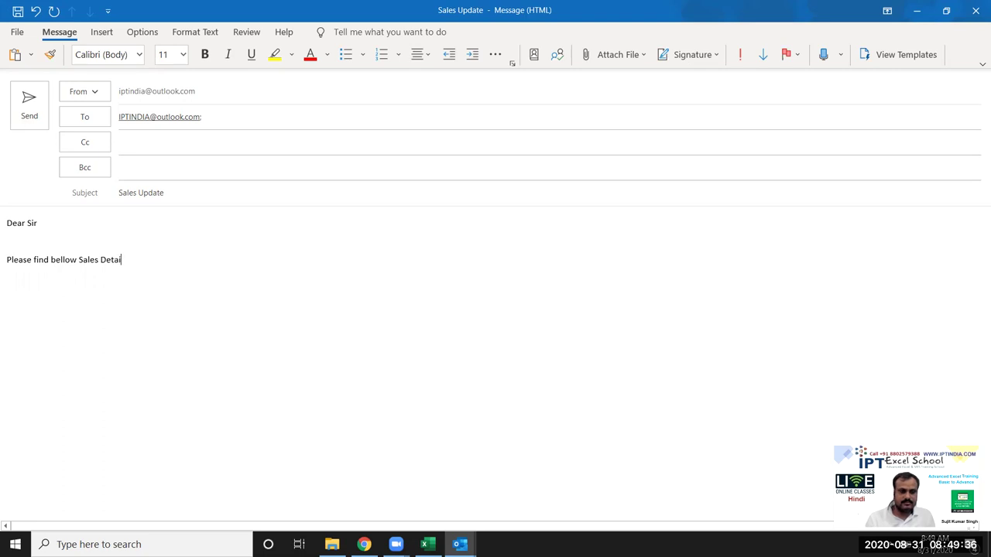
key("Return")
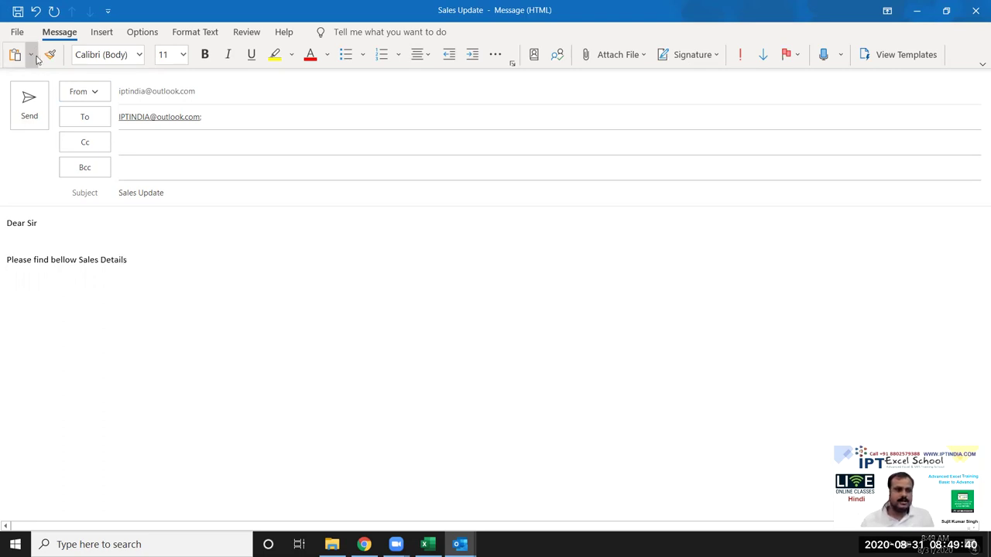
- Paste-link the pivot table into the body as a Microsoft Excel Worksheet Object
left_click(31, 55)
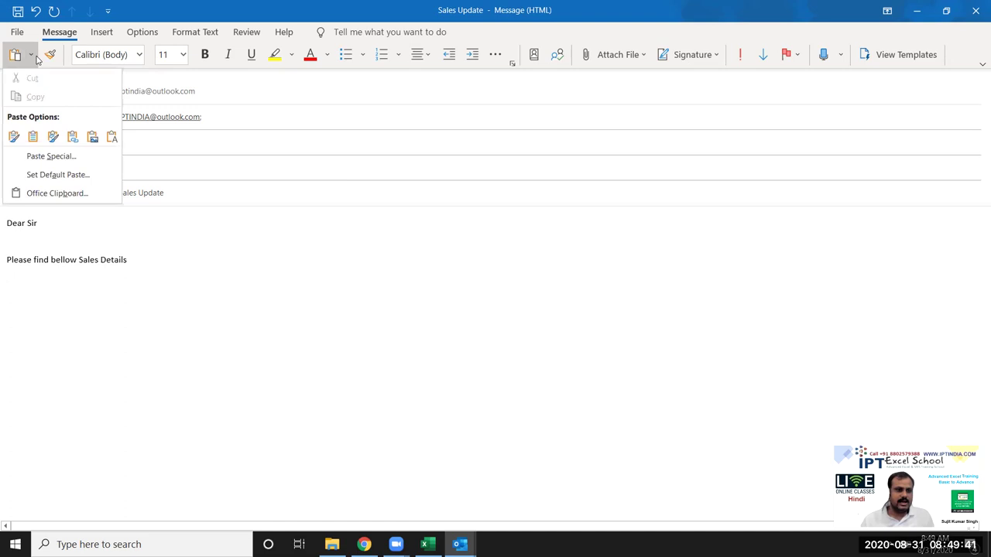
left_click(51, 156)
left_click(342, 219)
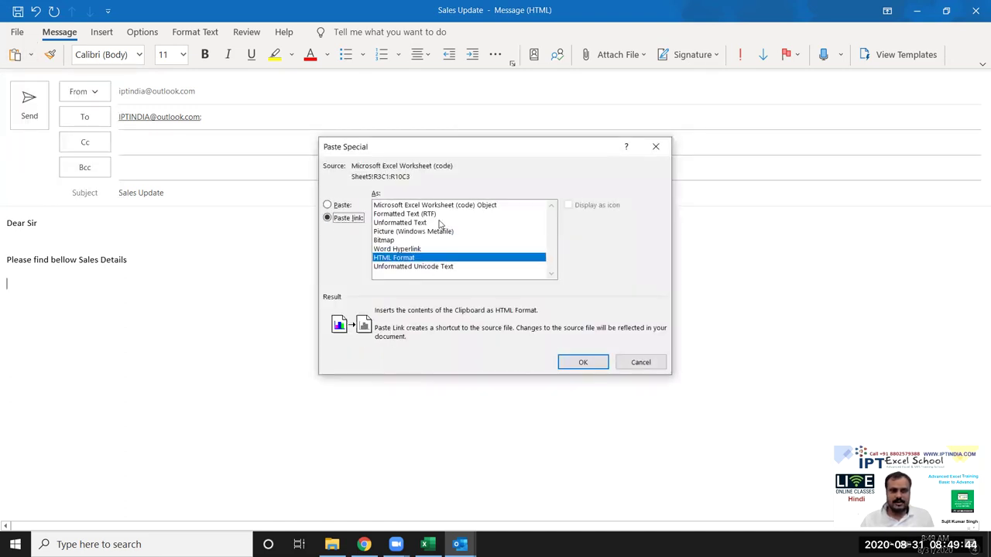
left_click(440, 206)
left_click(588, 361)
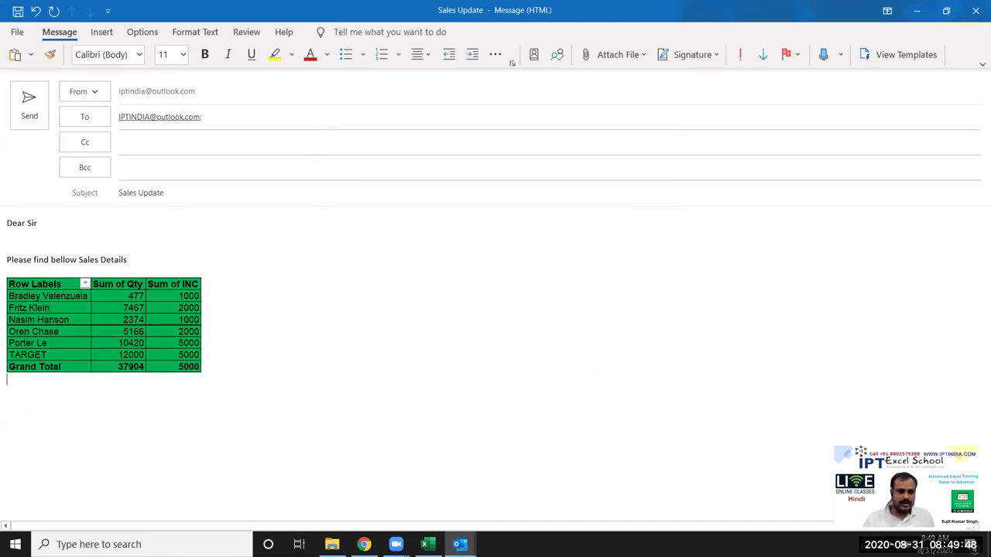
- Add a Regards sign-off with the sender's name below the table
type("Regards")
key("Return")
type("Sujeet")
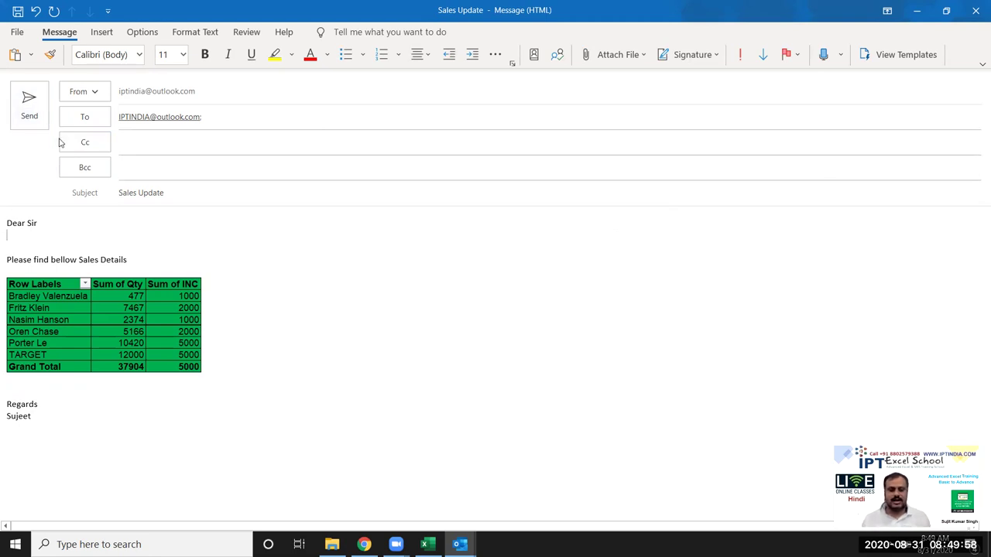
- Save the message as an Outlook Template named Sales Update in the Templates folder
left_click(17, 32)
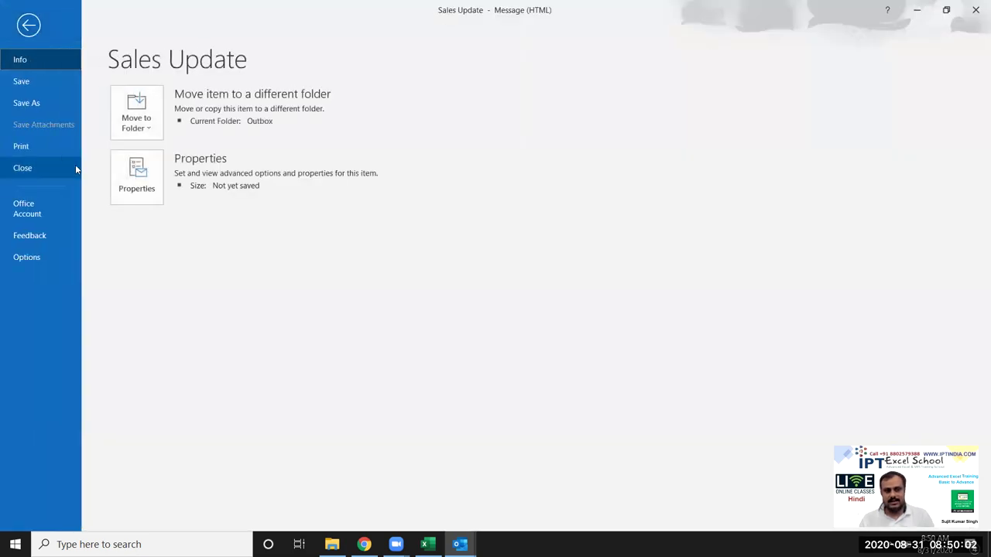
left_click(48, 106)
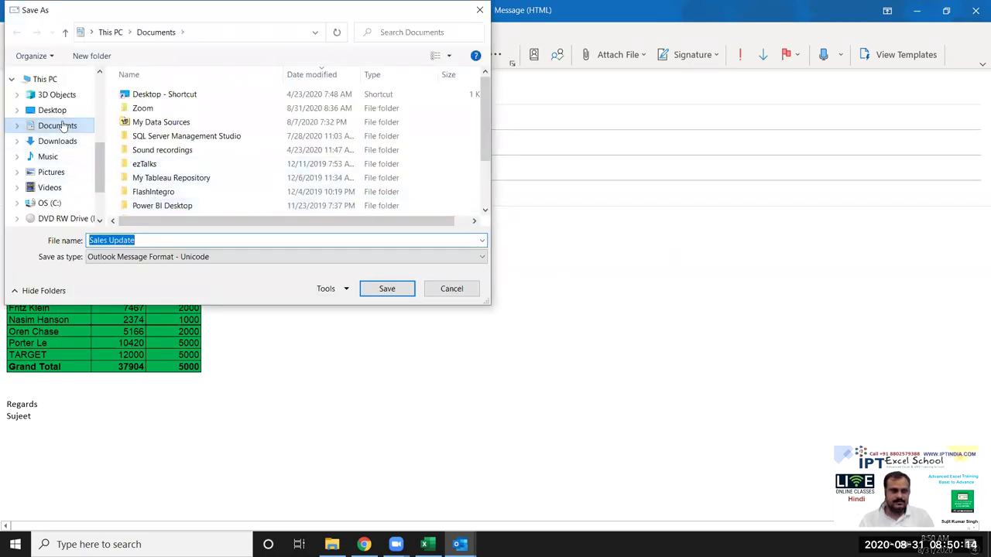
left_click(61, 113)
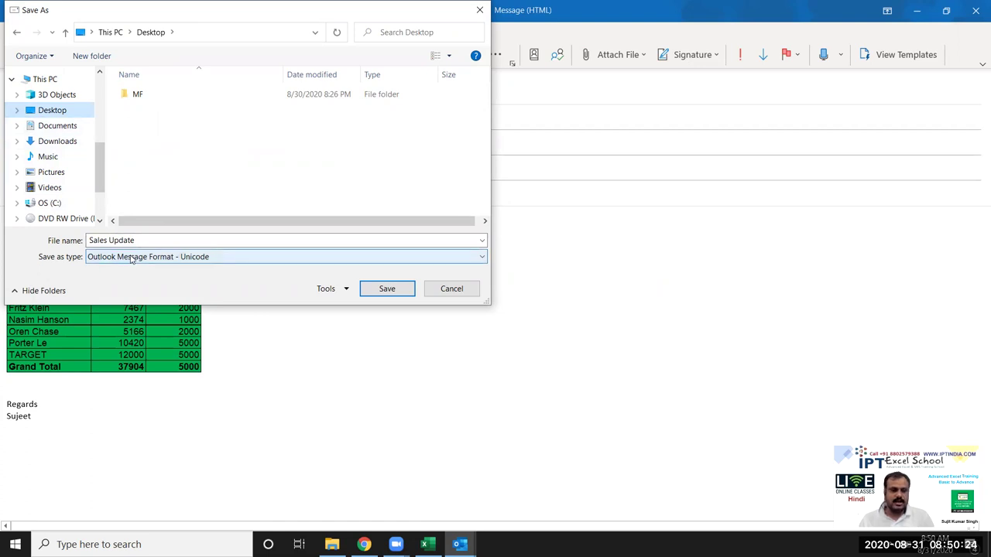
left_click(131, 260)
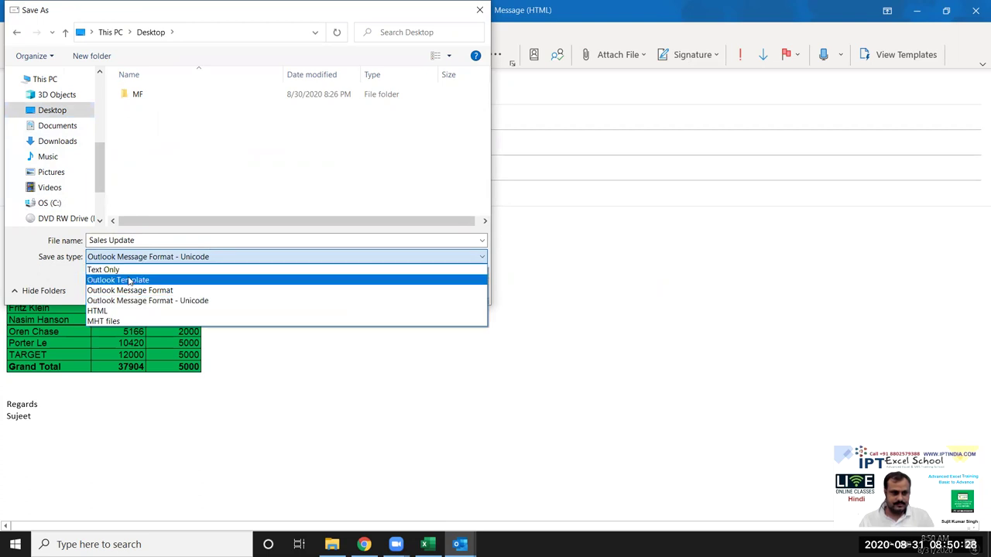
left_click(129, 279)
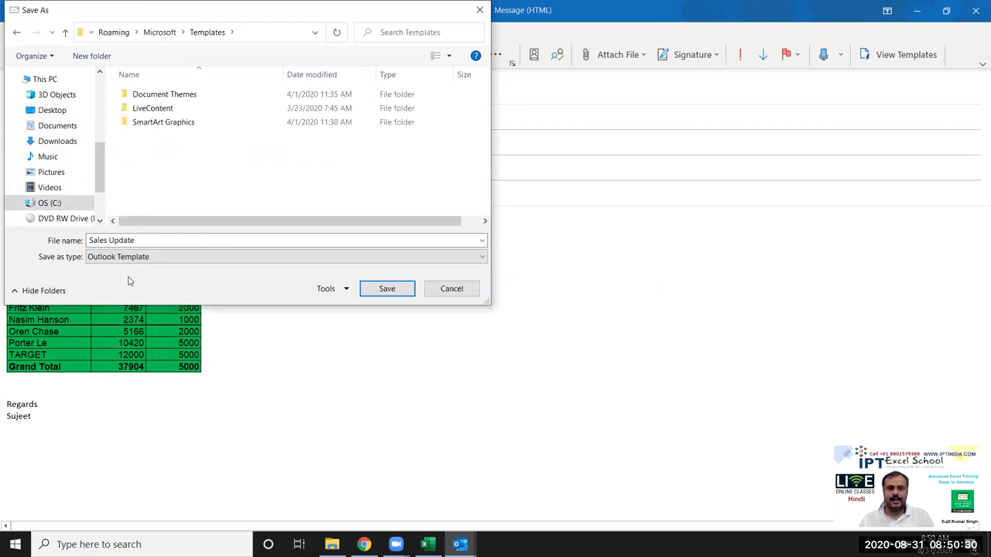
left_click(399, 290)
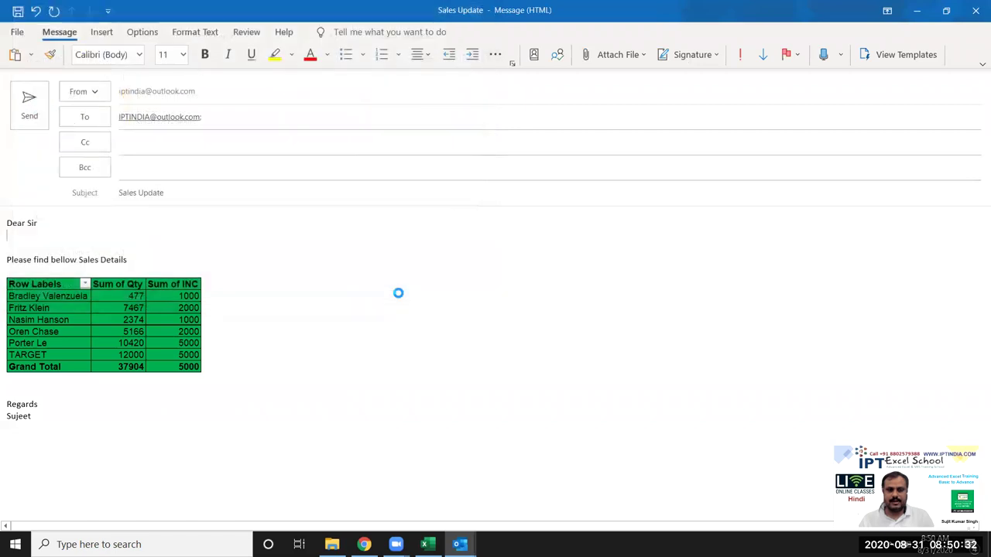
- Close the Sales Update message without saving and hide Outlook
left_click(975, 11)
left_click(500, 307)
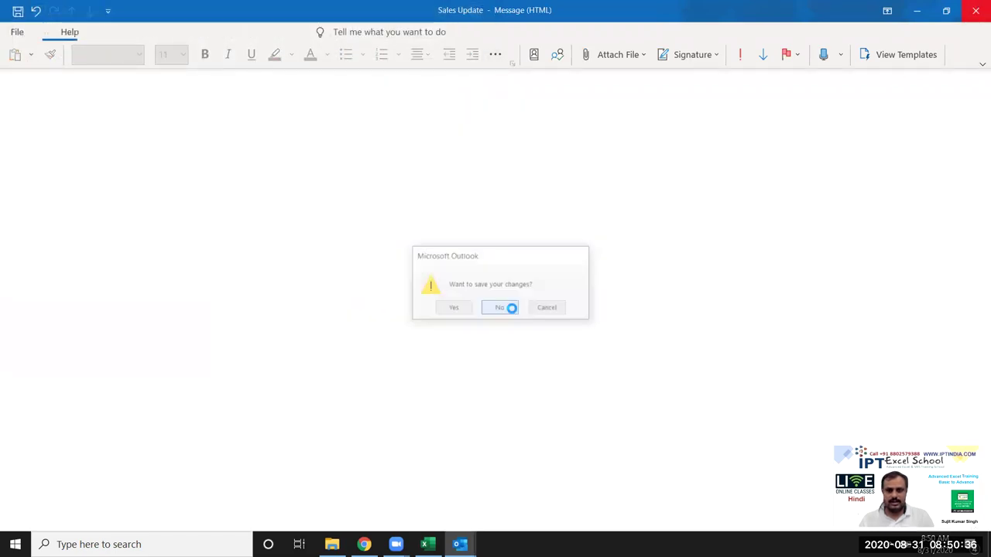
key("super+d")
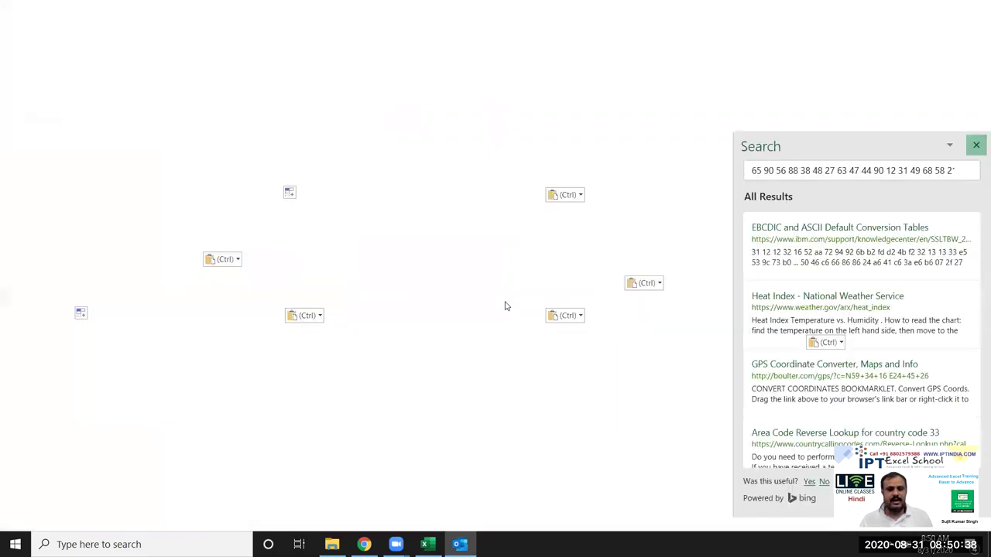
- Fill the Excel pivot table cells yellow
left_click(424, 544)
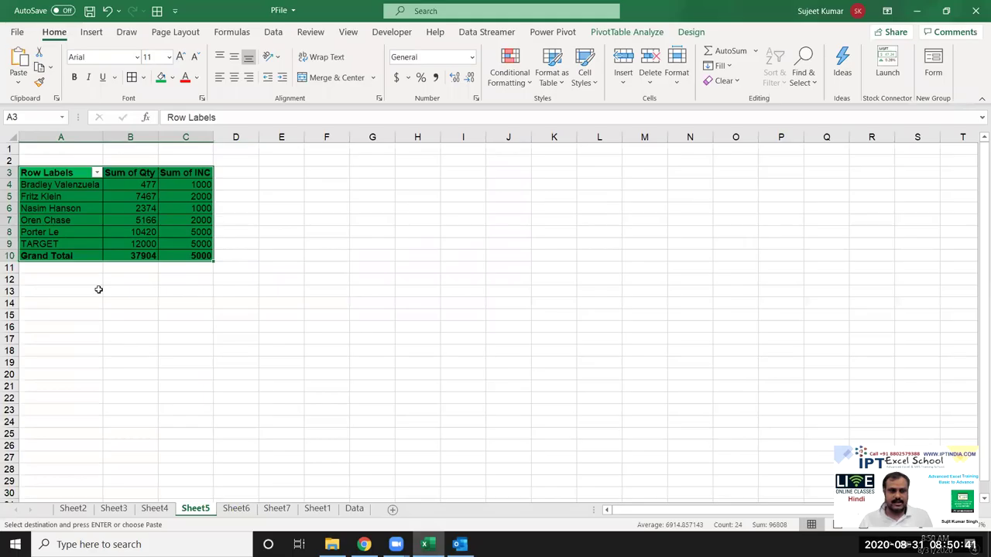
left_click(172, 77)
left_click(190, 198)
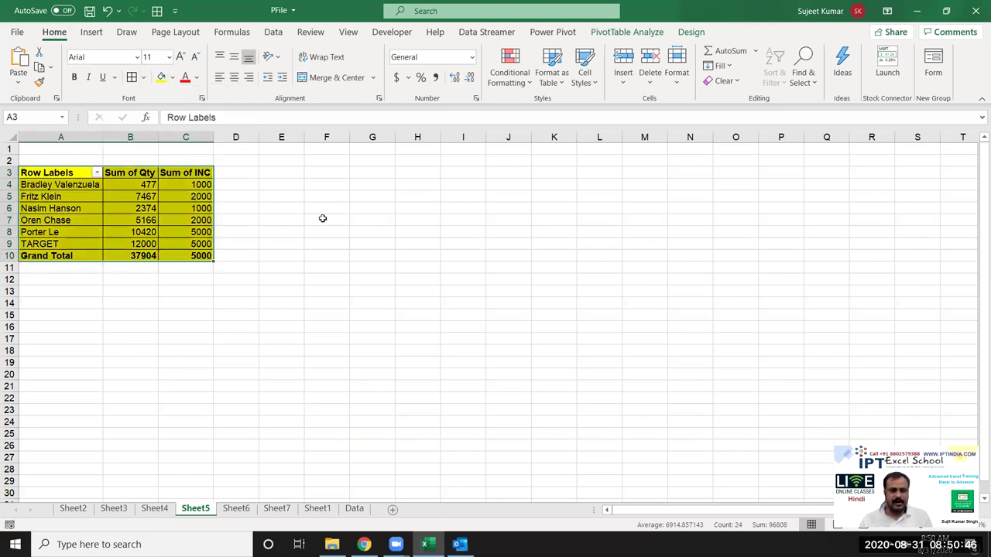
- Open the Sales template file from the MF folder on the desktop
key("super+d")
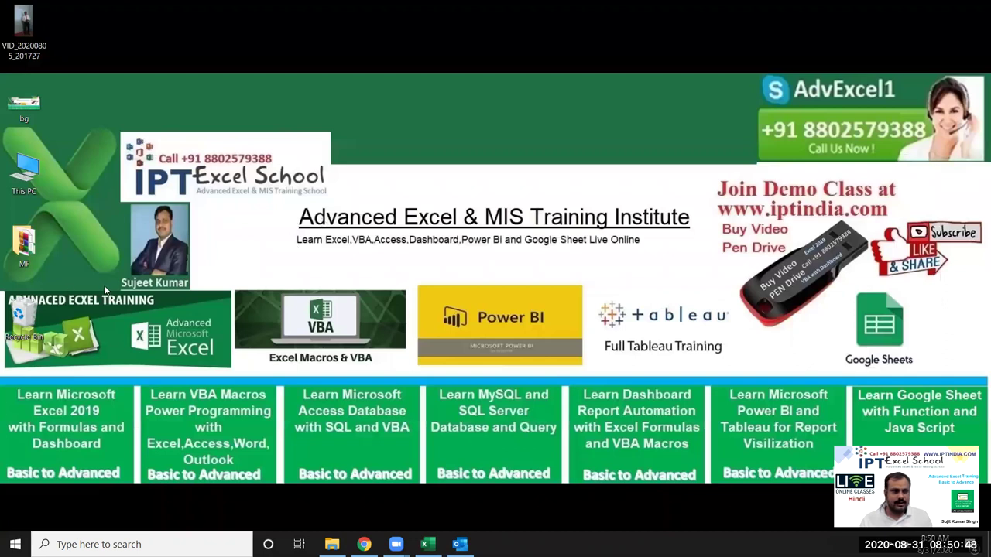
left_click(26, 245)
double_click(26, 244)
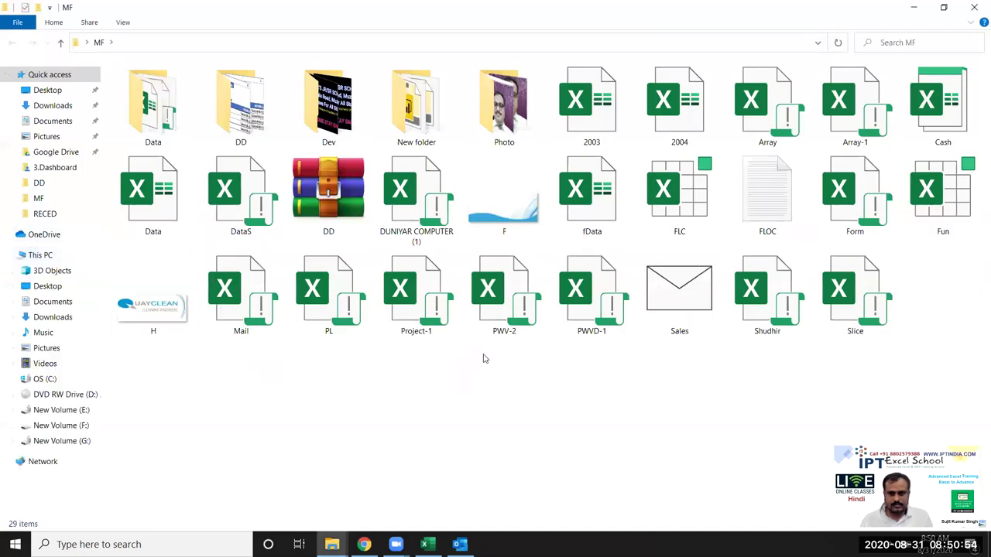
left_click(659, 332)
double_click(701, 305)
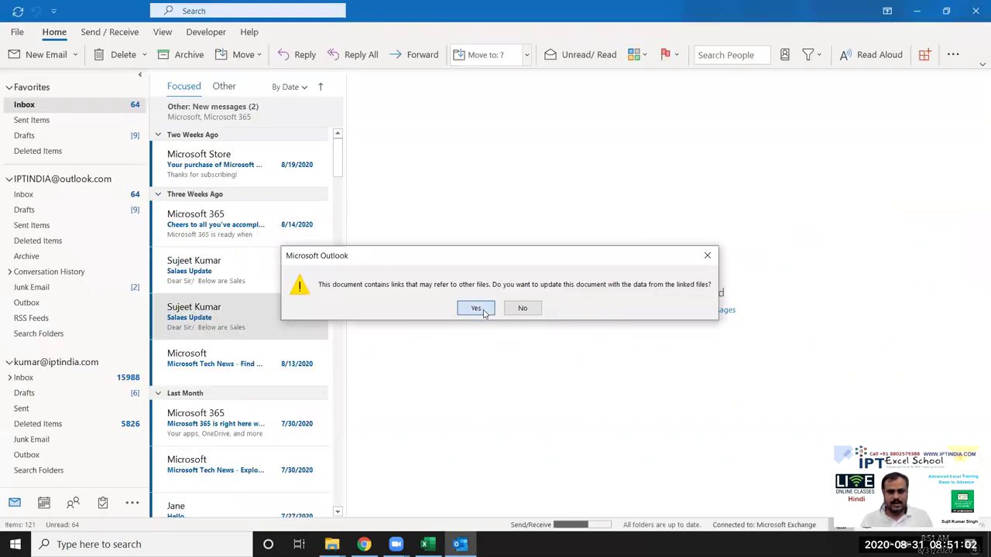
left_click(480, 309)
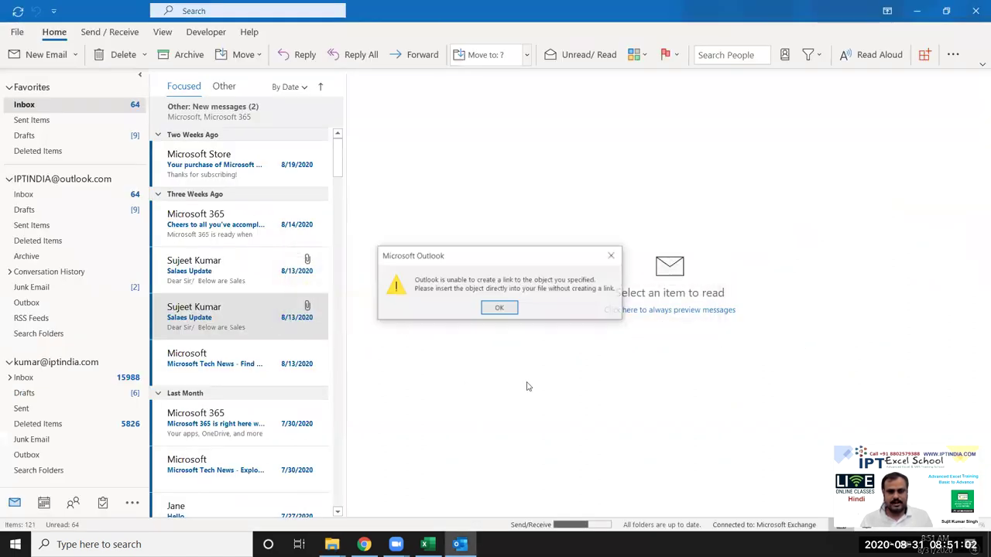
left_click(500, 309)
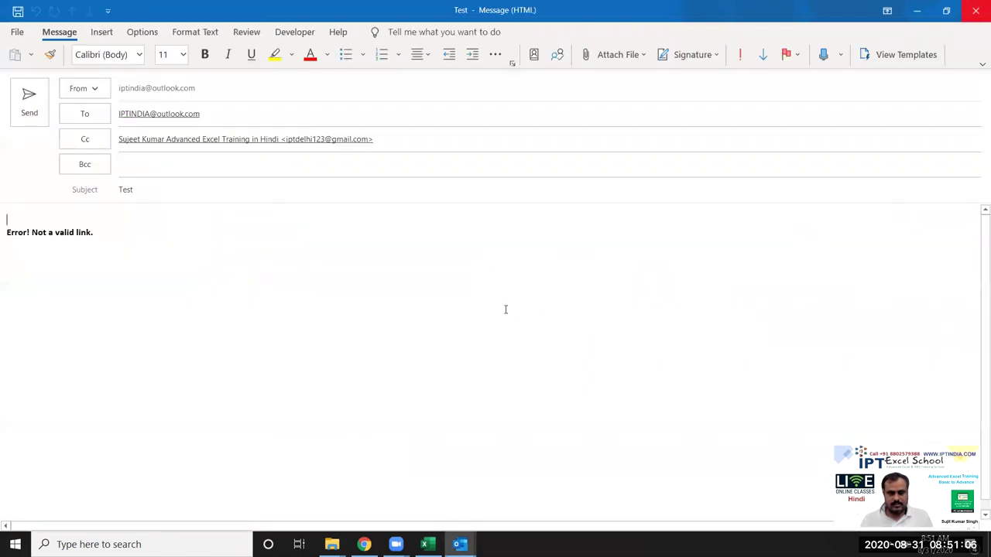
left_click(975, 12)
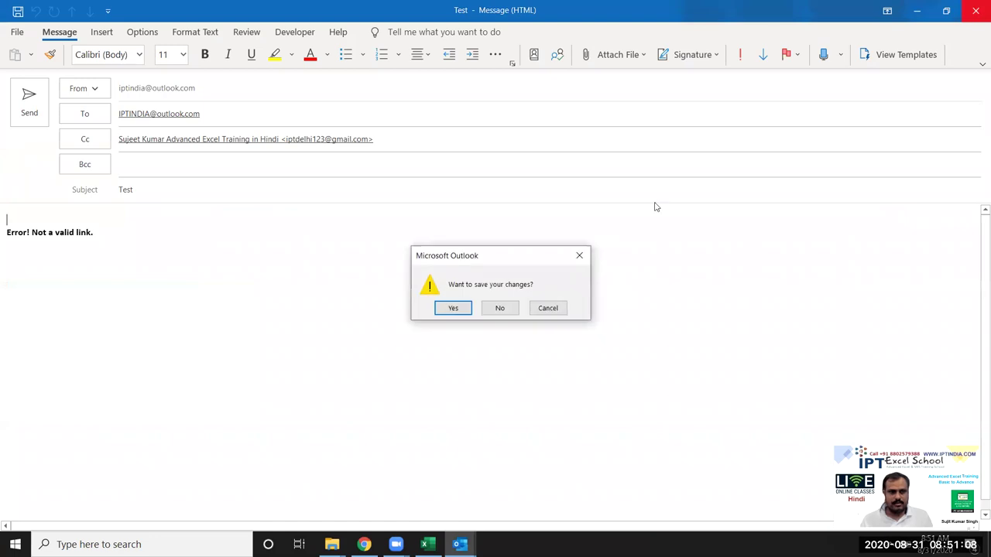
left_click(499, 308)
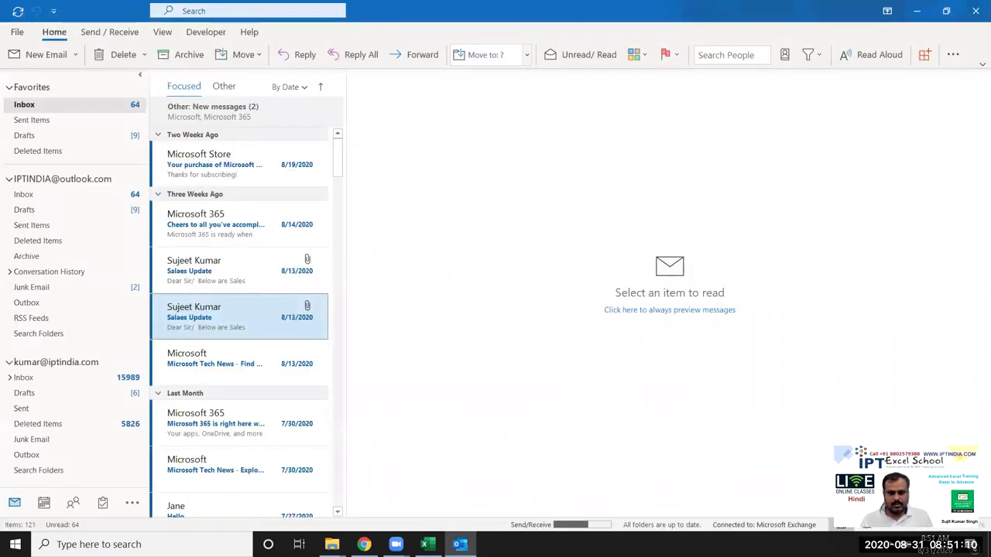
mouse_move(332, 544)
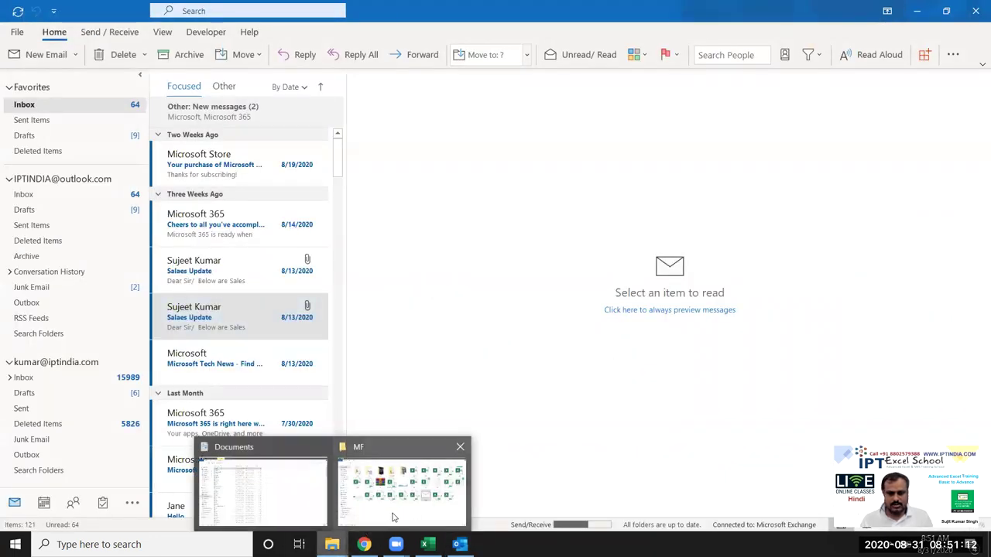
left_click(402, 476)
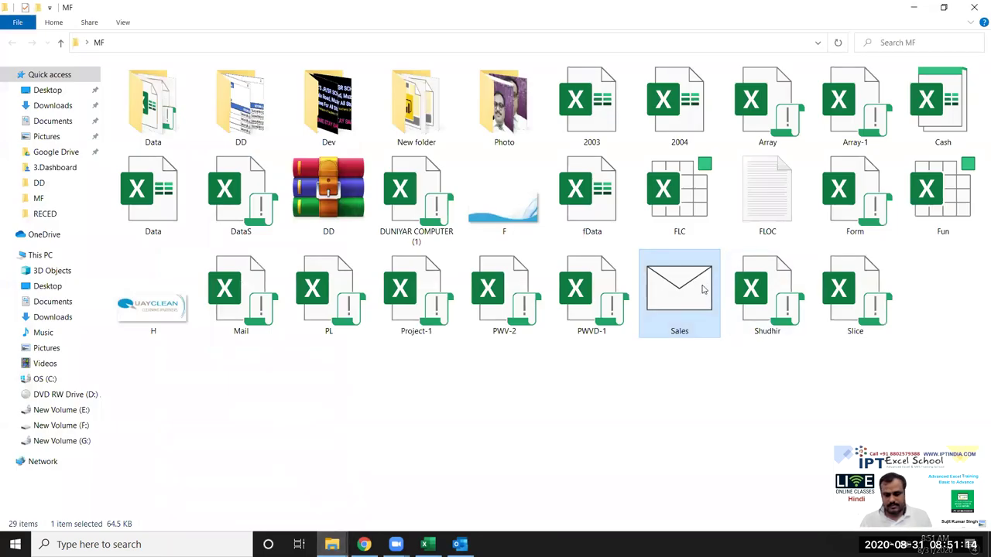
- Permanently delete the Sales file from MF, then browse Desktop, Documents and Pictures
key("shift+Delete")
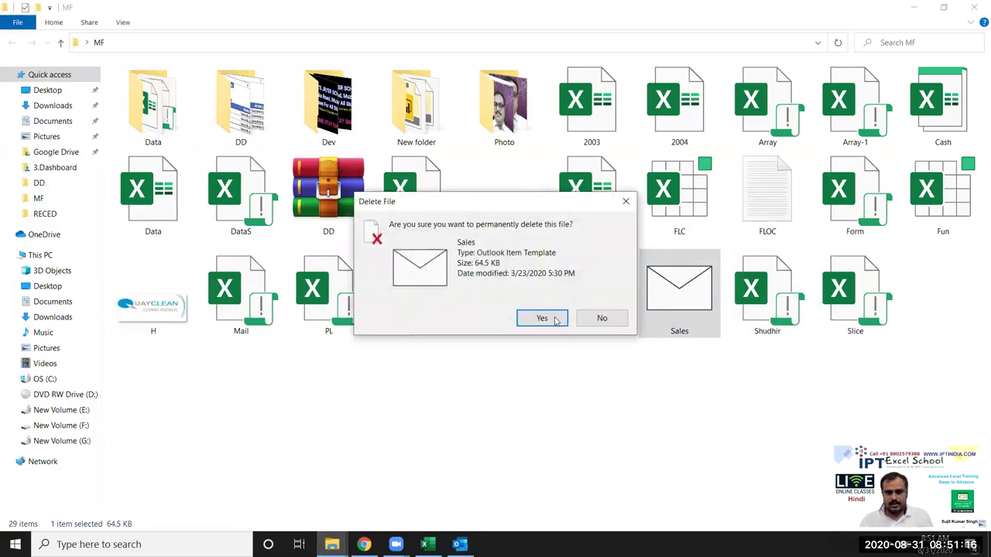
left_click(545, 319)
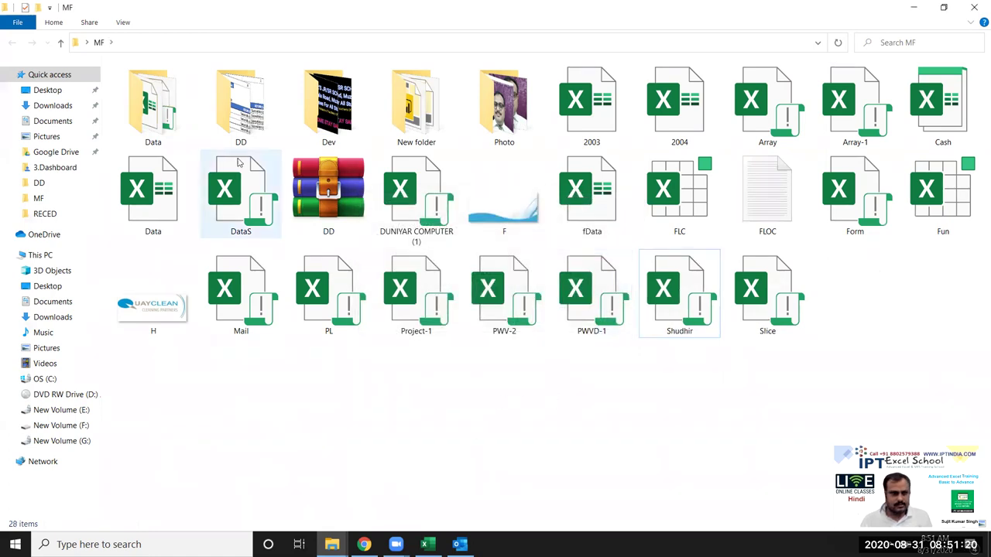
left_click(49, 93)
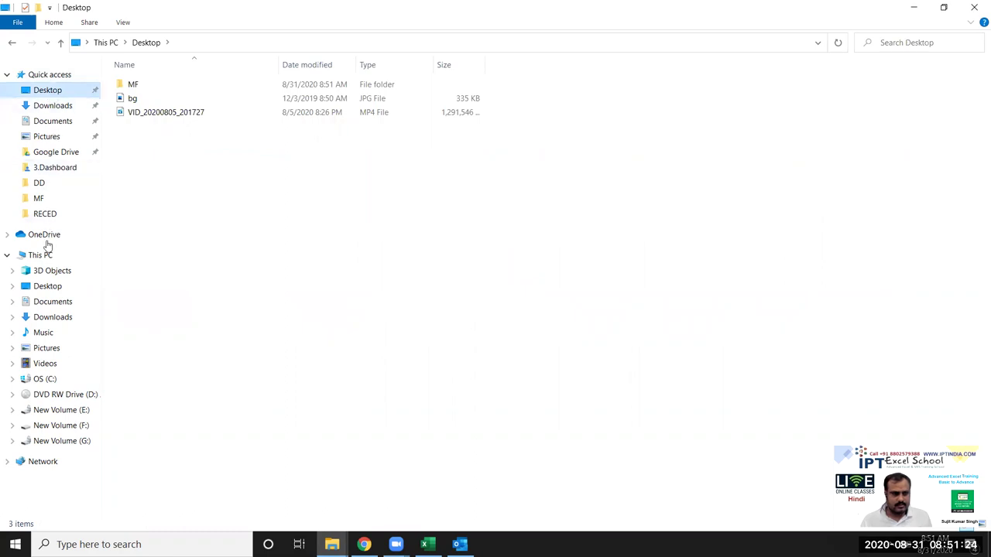
left_click(44, 304)
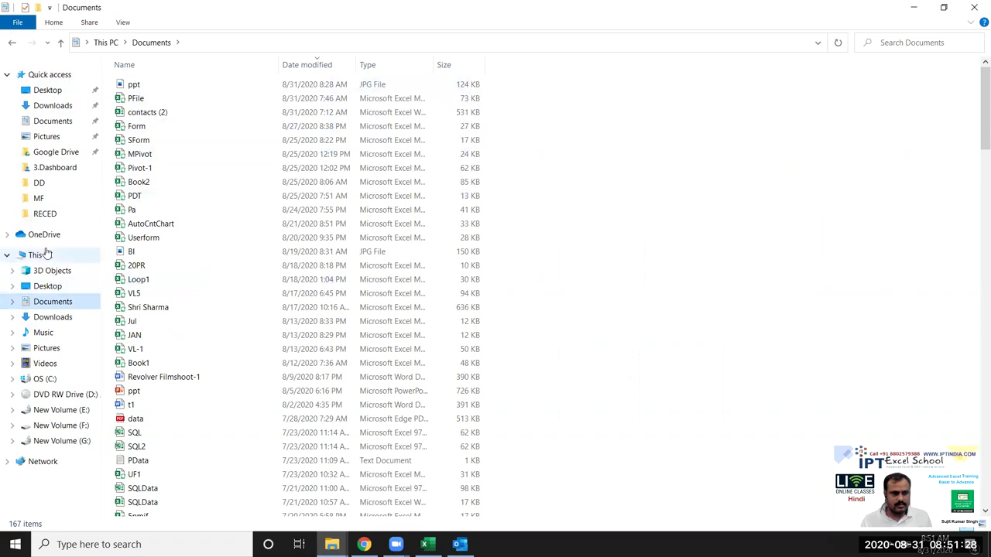
left_click(67, 137)
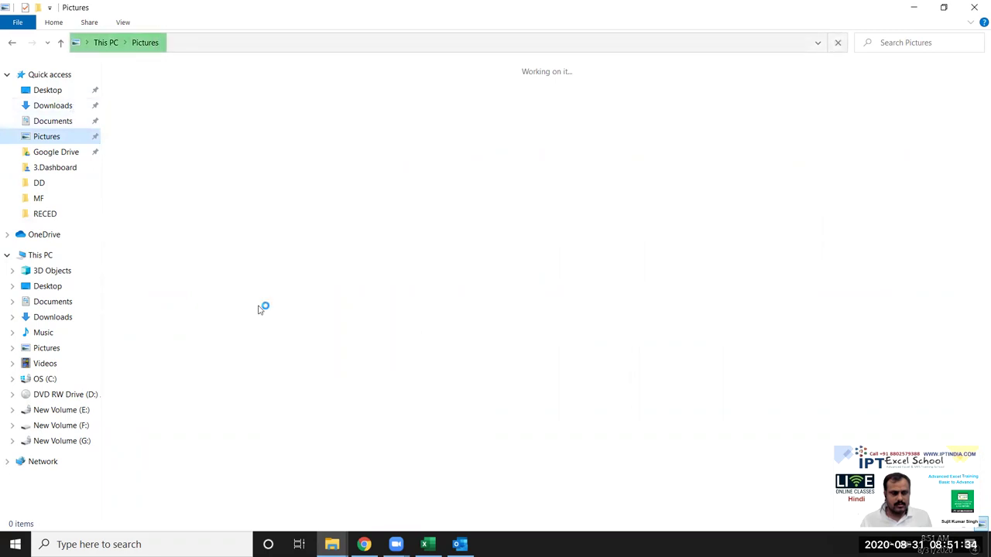
- Look through the images in Pictures, then close File Explorer and Outlook
mouse_move(460, 544)
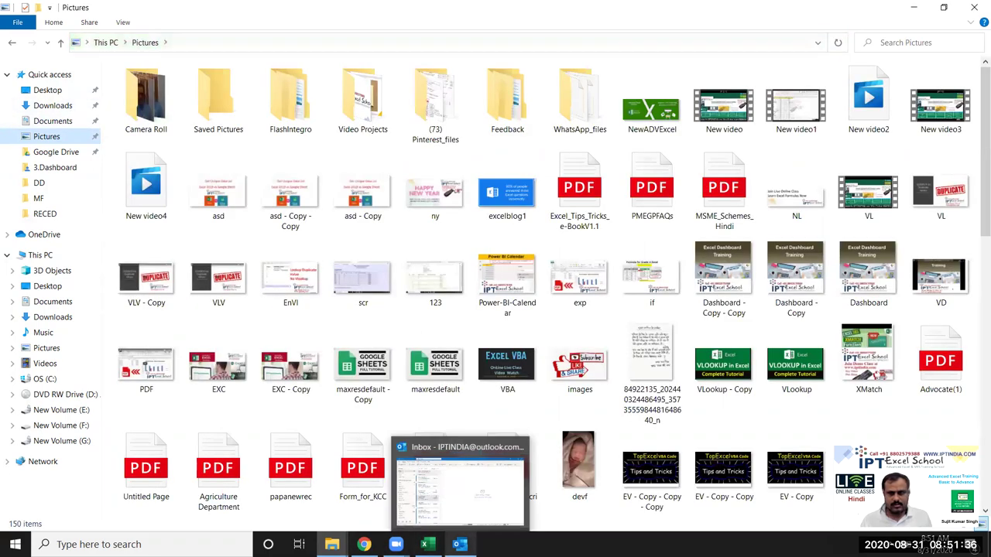
scroll(341, 256, "down", 5)
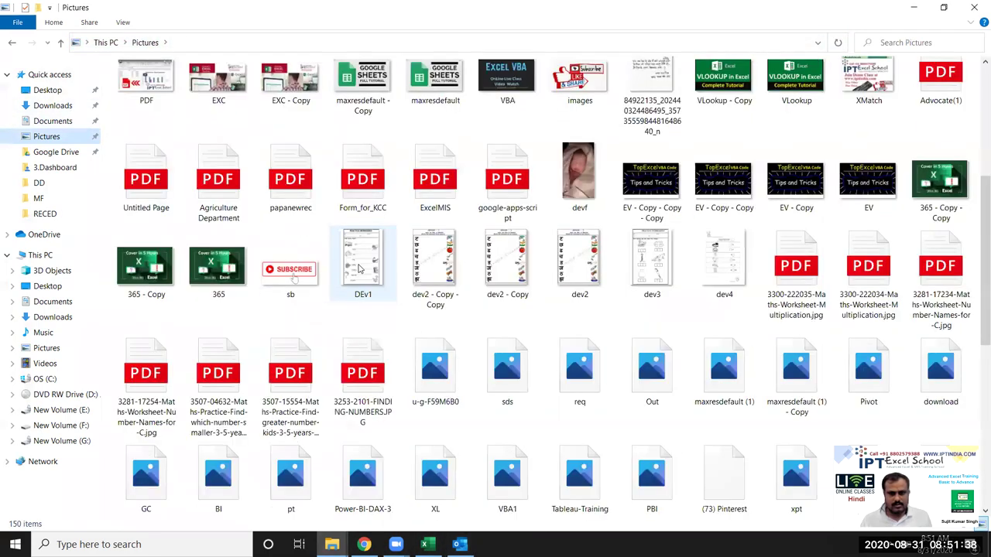
scroll(358, 268, "down", 10)
scroll(359, 267, "up", 5)
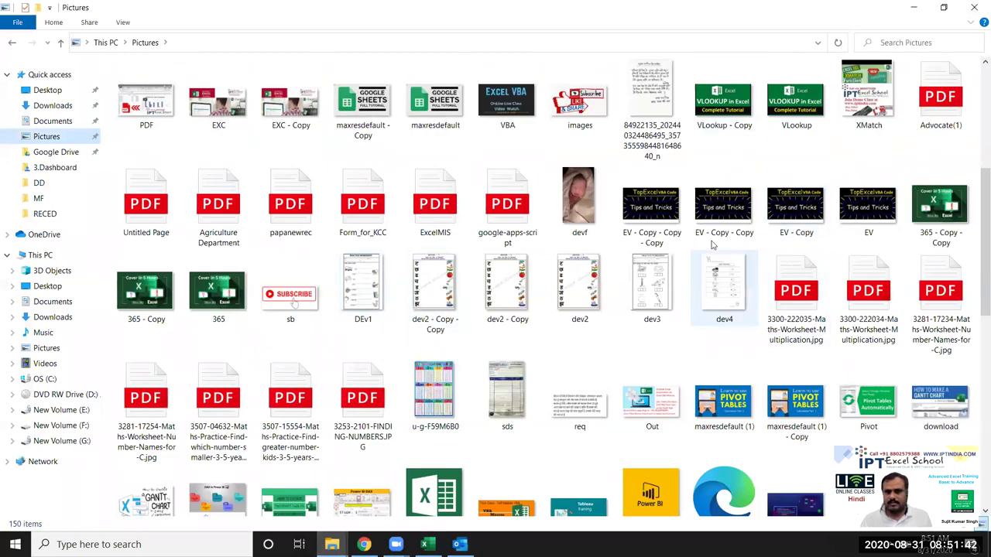
left_click(670, 219)
key("s")
key("s")
key("s")
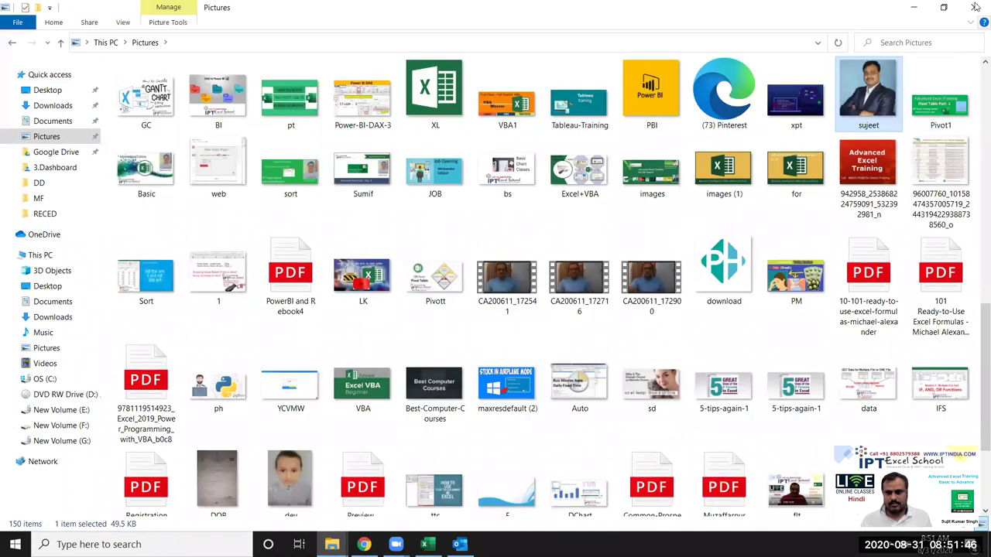
left_click(974, 10)
left_click(975, 11)
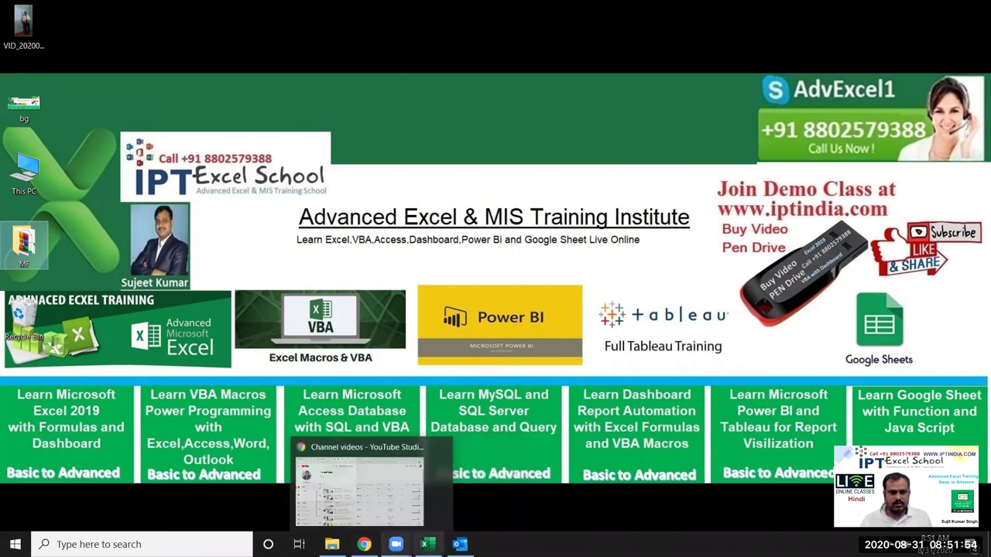
- Bring up the Outlook inbox and start a blank new email
mouse_move(424, 544)
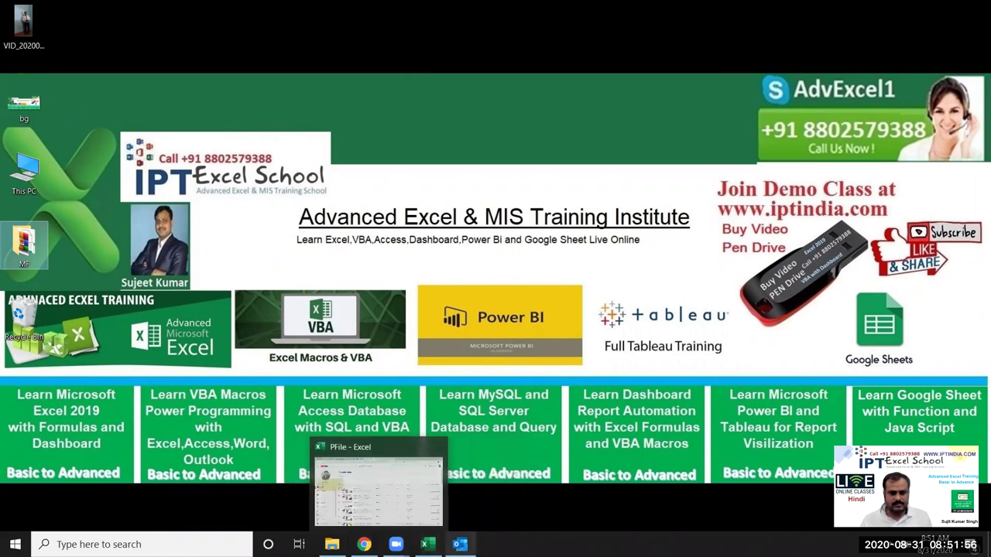
left_click(459, 544)
left_click(55, 57)
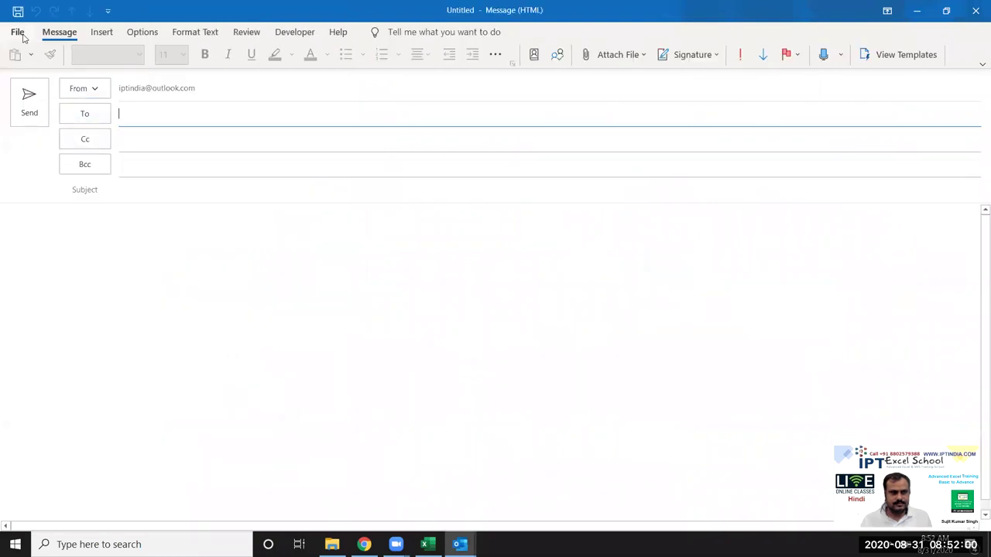
- Reveal the Templates folder's full path via Save As Outlook Template, then cancel
left_click(22, 34)
key("Escape")
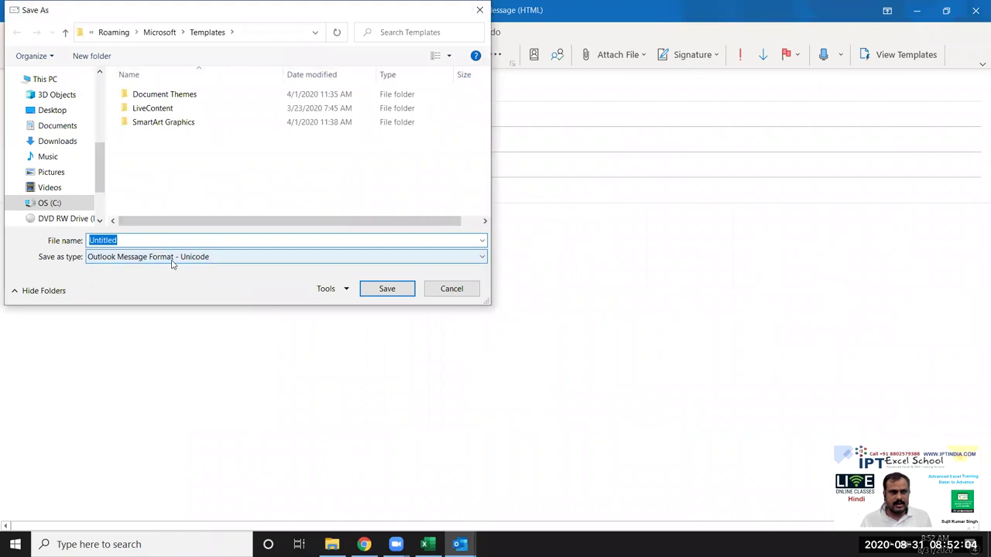
left_click(172, 261)
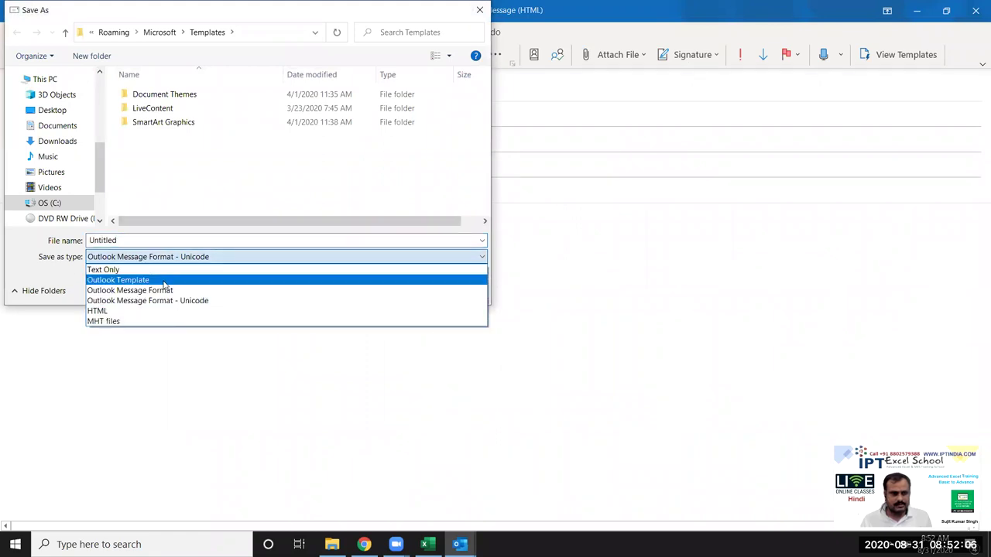
left_click(163, 282)
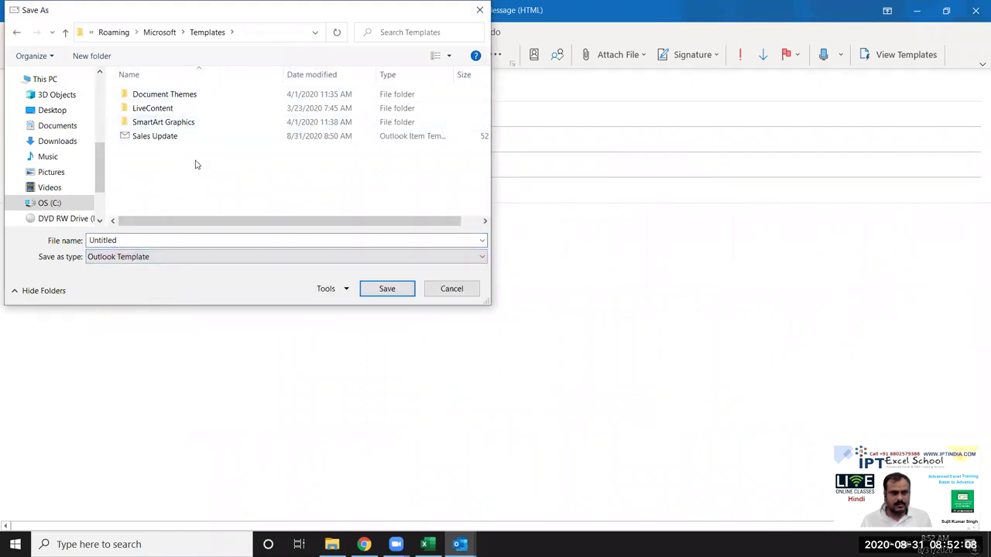
right_click(182, 141)
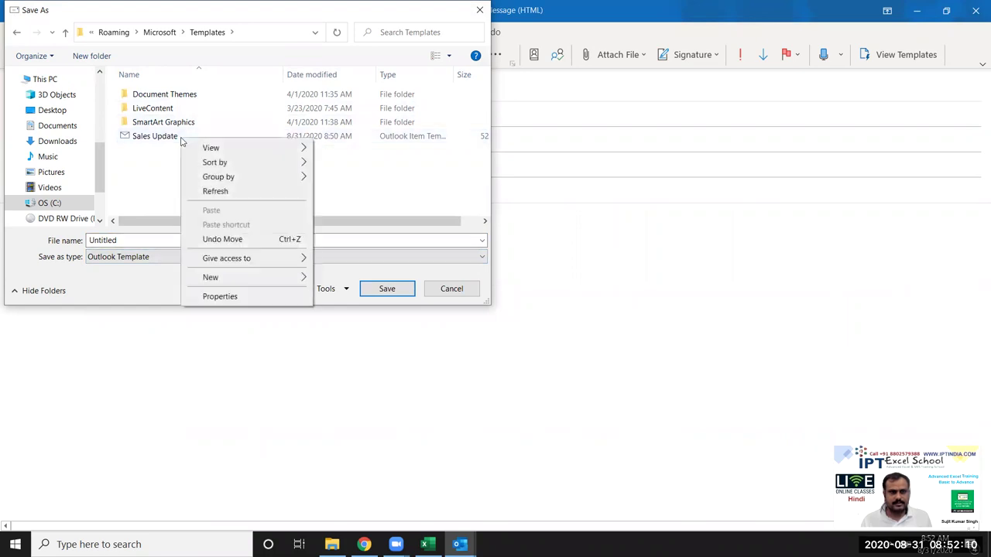
left_click(277, 43)
left_click(275, 35)
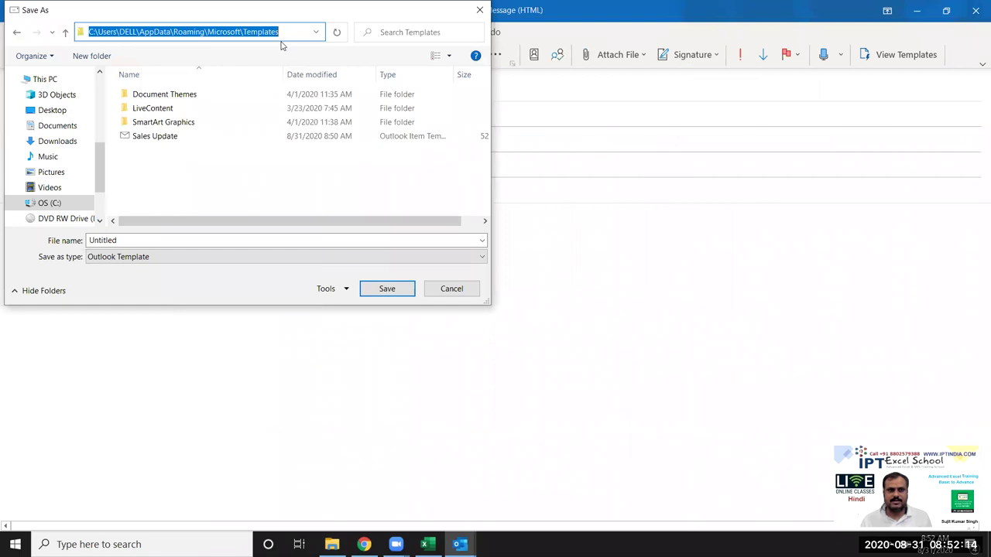
left_click(451, 290)
- Paste the Templates folder path into File Explorer's address bar and go there
left_click(331, 544)
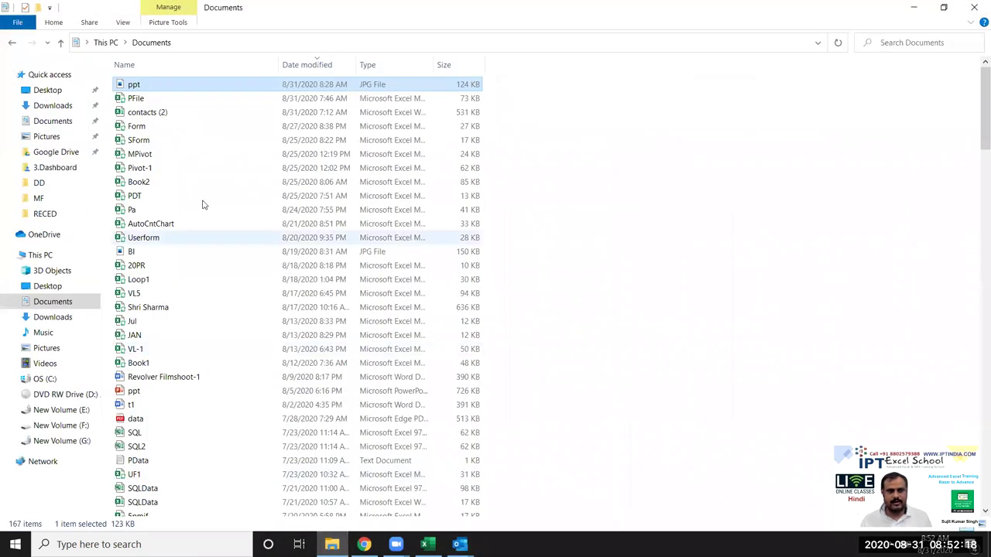
left_click(203, 44)
key("ctrl+v")
key("Return")
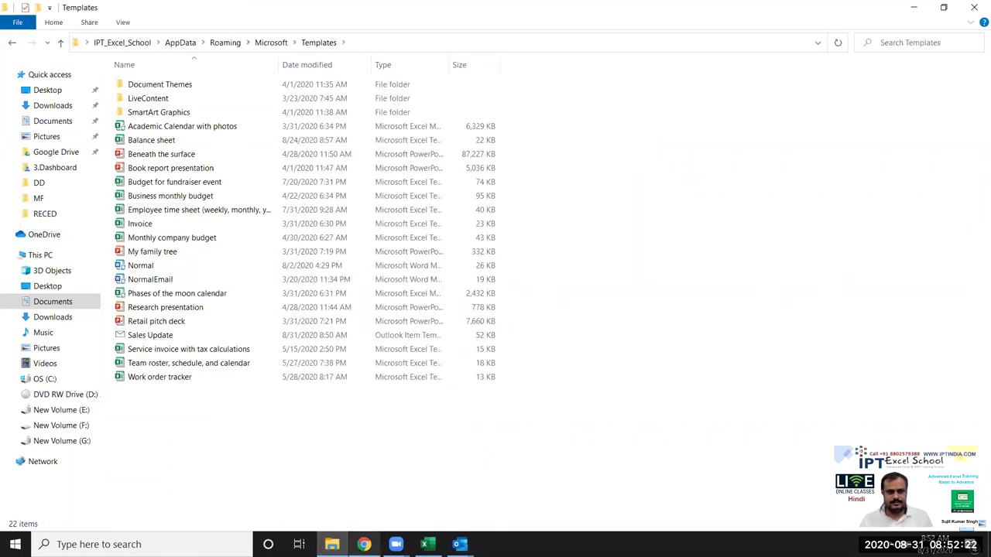
- Close the blank email message without saving
mouse_move(460, 544)
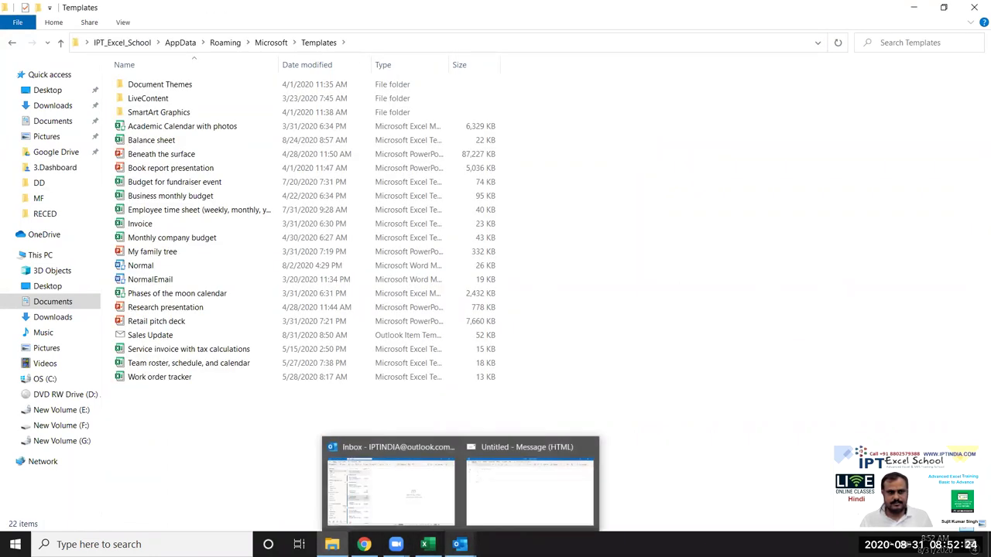
left_click(508, 513)
left_click(975, 8)
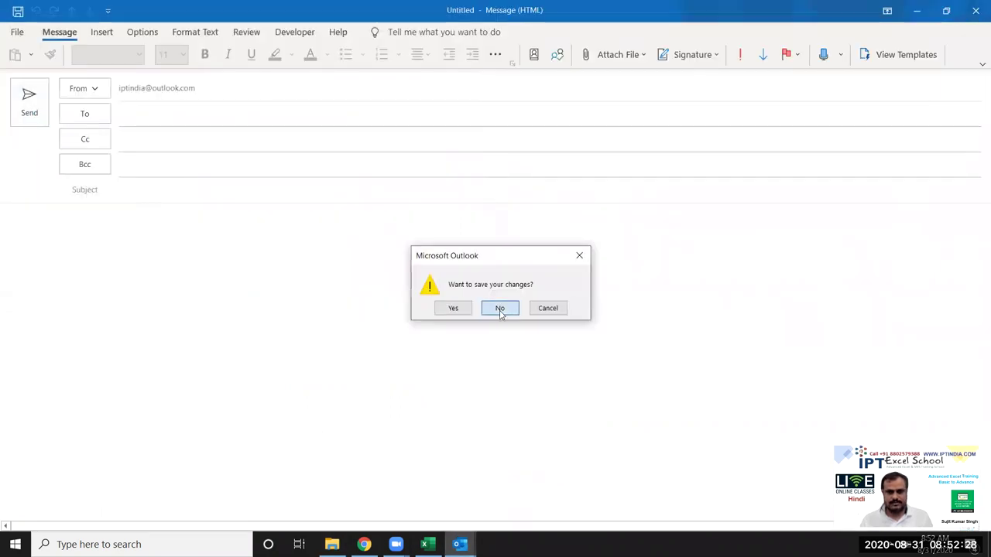
left_click(500, 308)
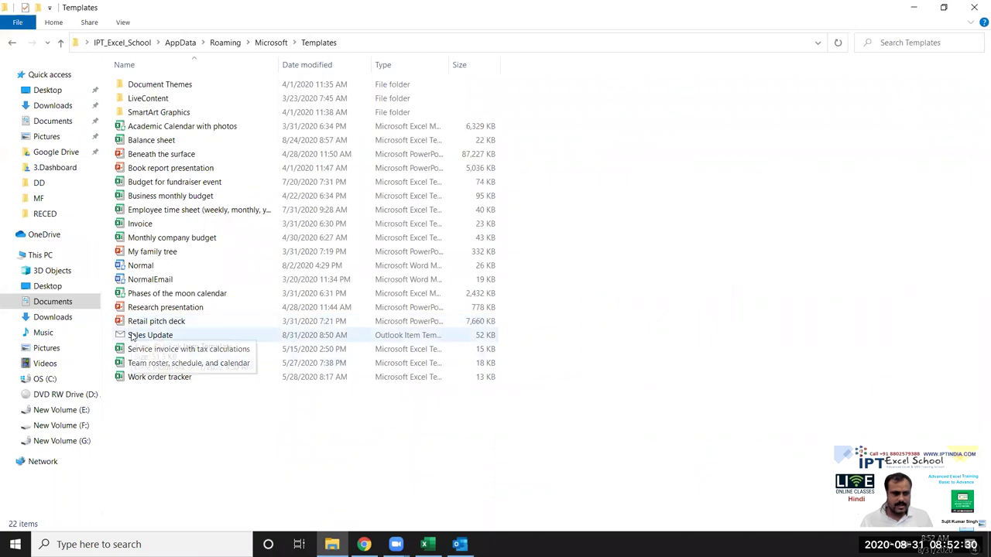
- Open the Sales Update template, update its linked pivot table, and send the email
left_click(132, 337)
double_click(135, 337)
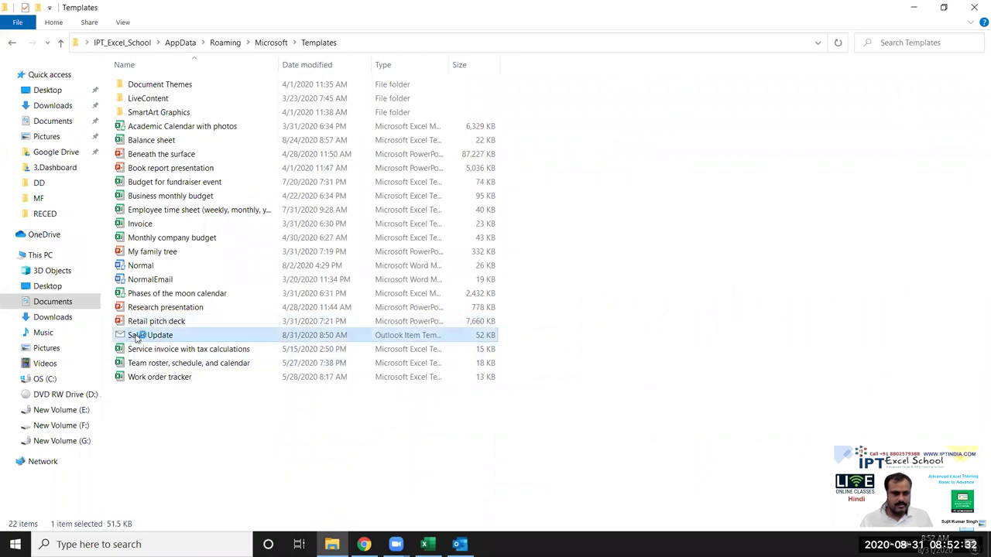
left_click(485, 310)
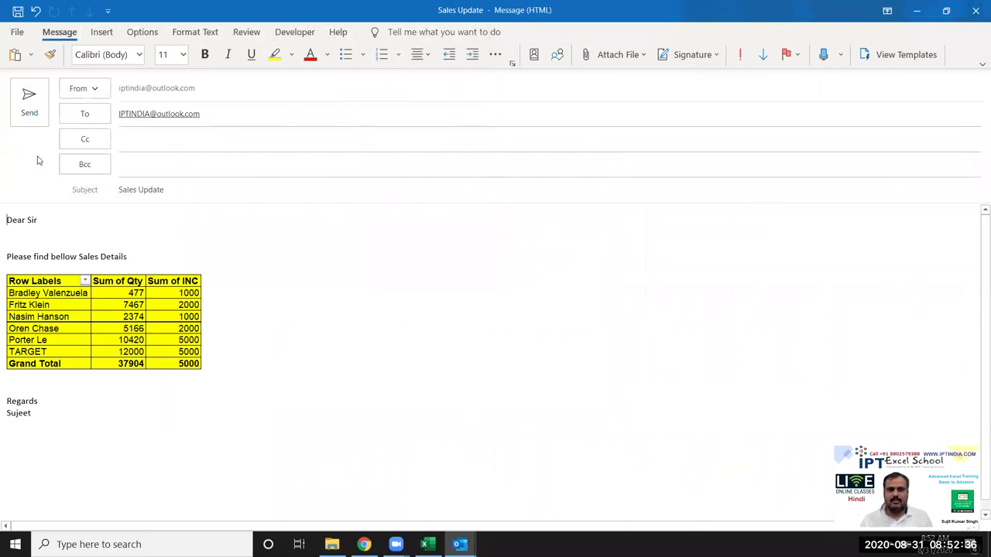
left_click(36, 121)
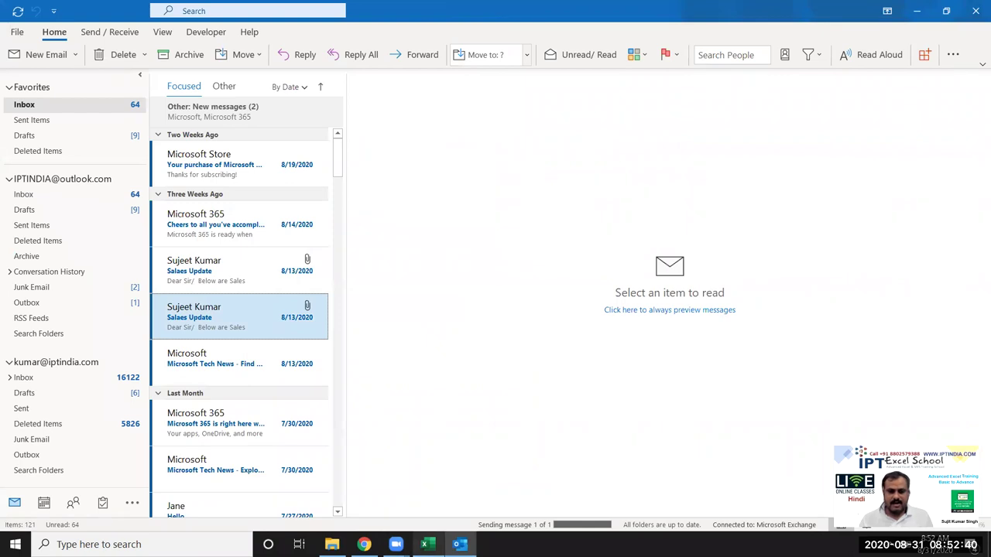
- Give the Sheet5 pivot table a dark blue fill with white text
key("alt+Tab")
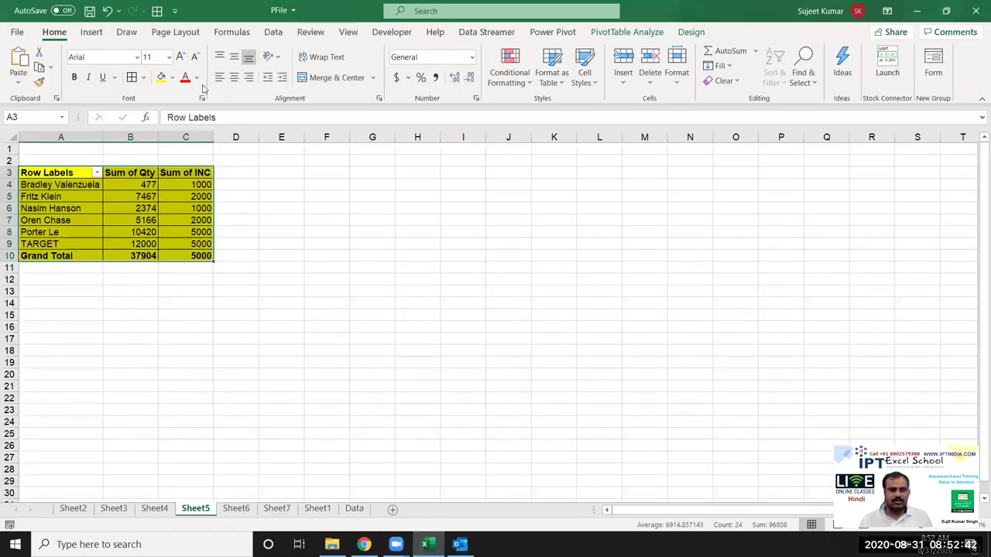
left_click(172, 77)
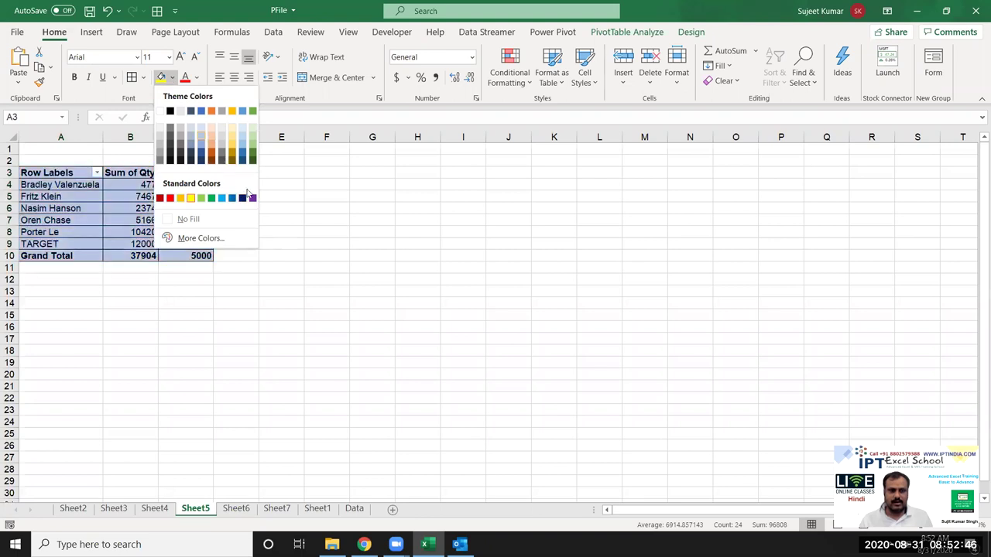
left_click(243, 198)
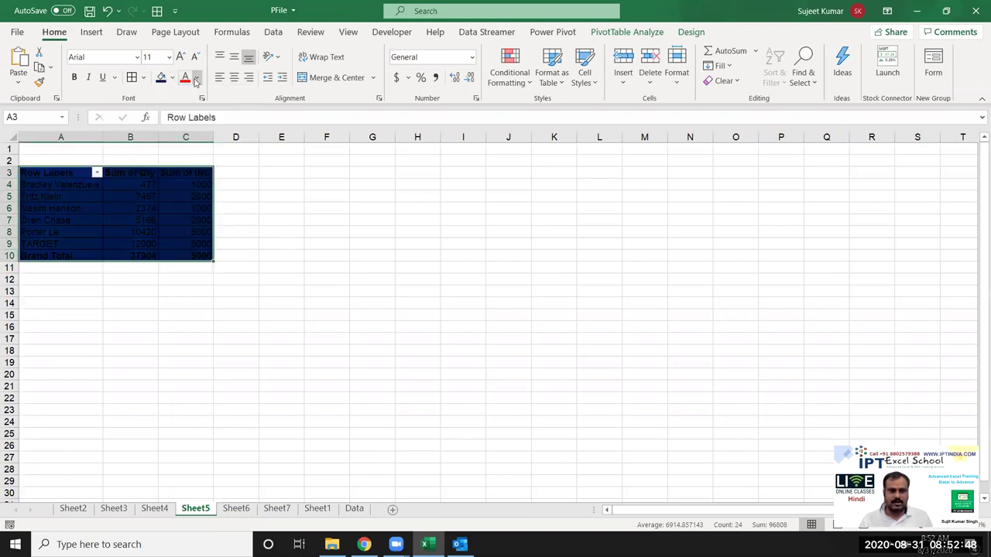
left_click(197, 79)
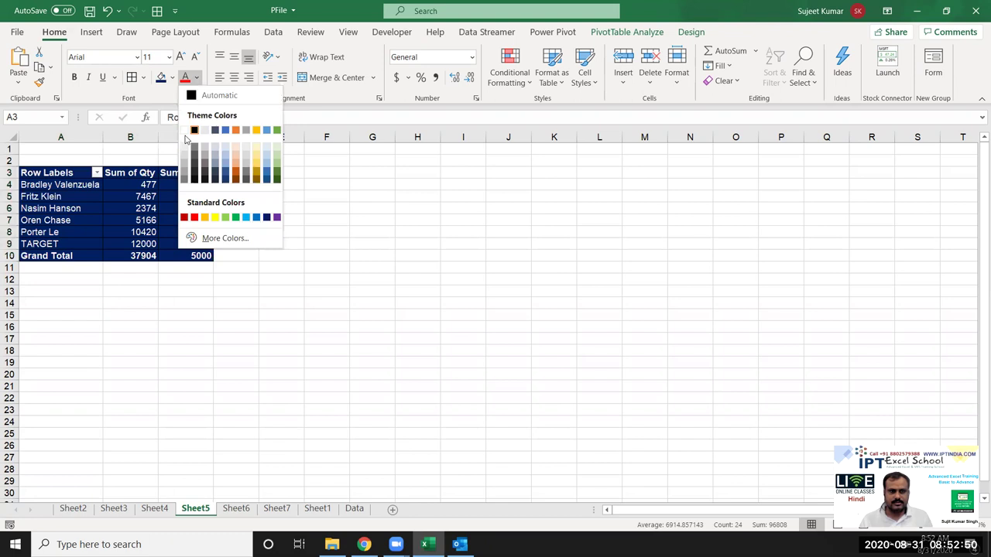
left_click(187, 151)
left_click(315, 277)
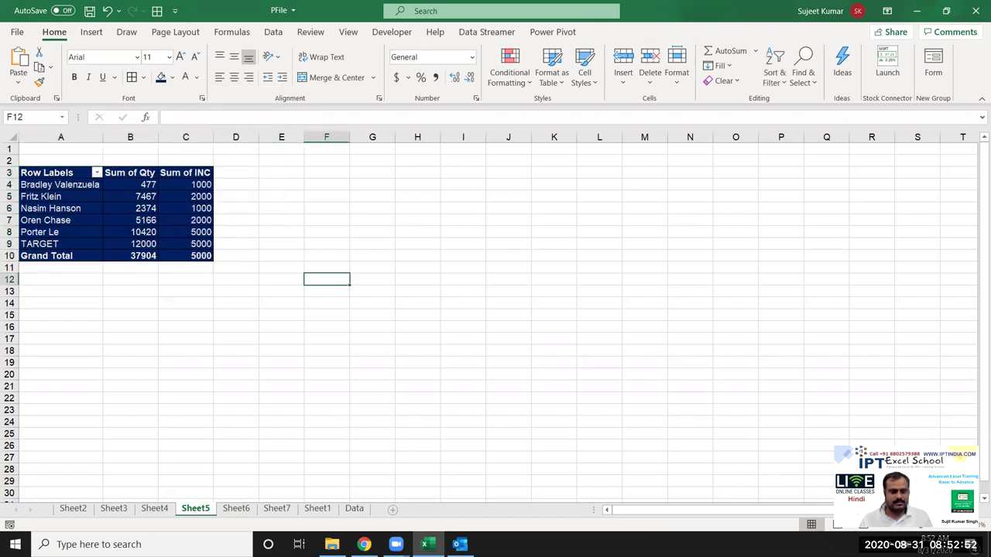
left_click(331, 544)
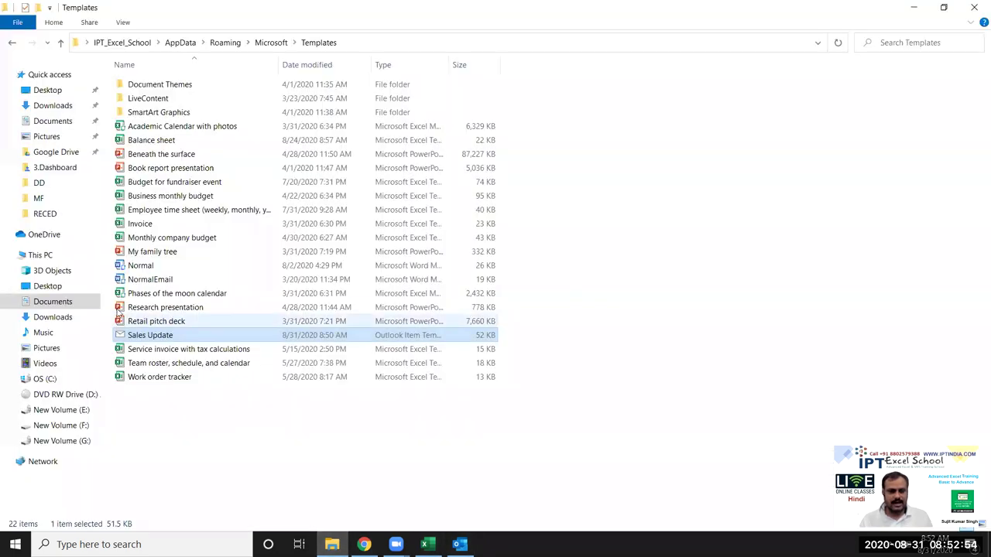
- Reopen the Sales Update template, update its linked pivot table, and send the email
double_click(145, 341)
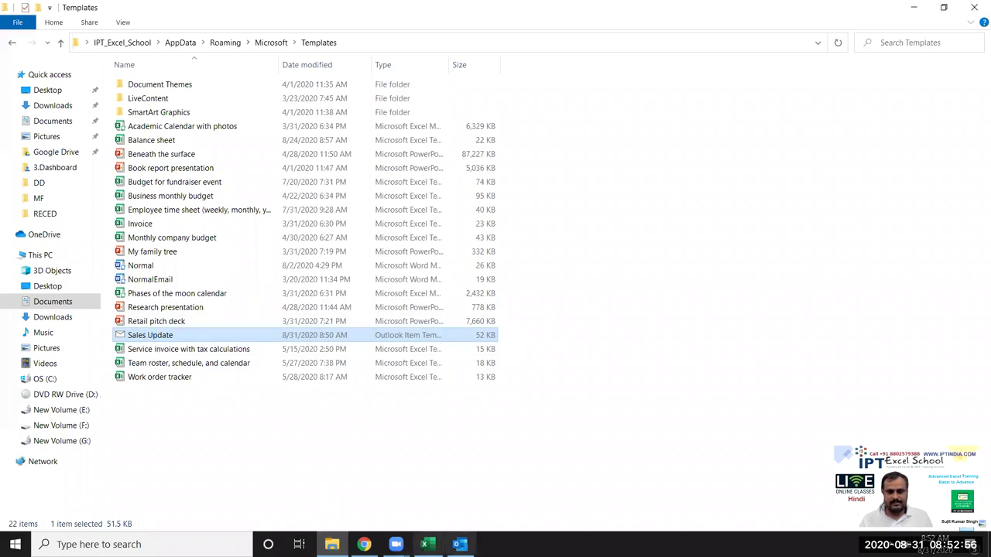
left_click(475, 308)
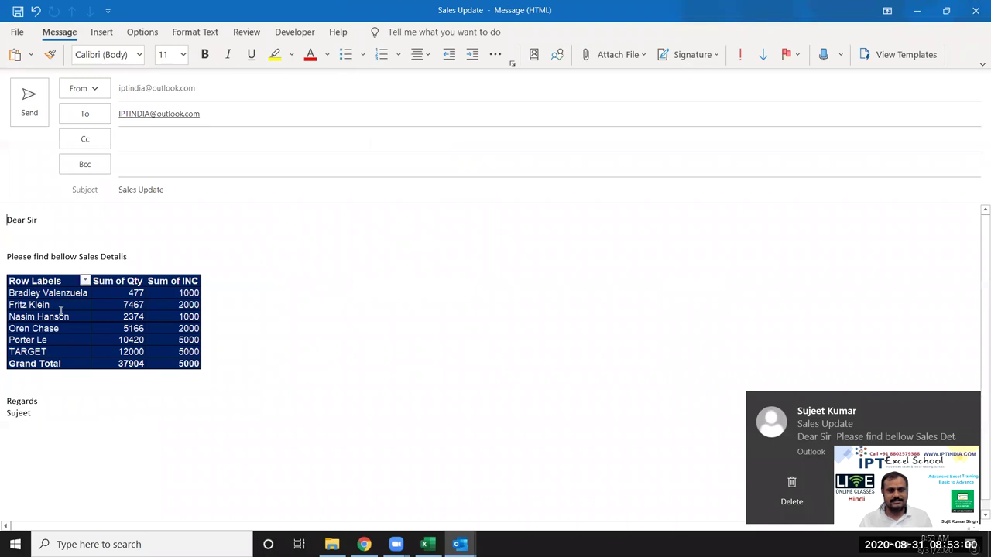
left_click(10, 118)
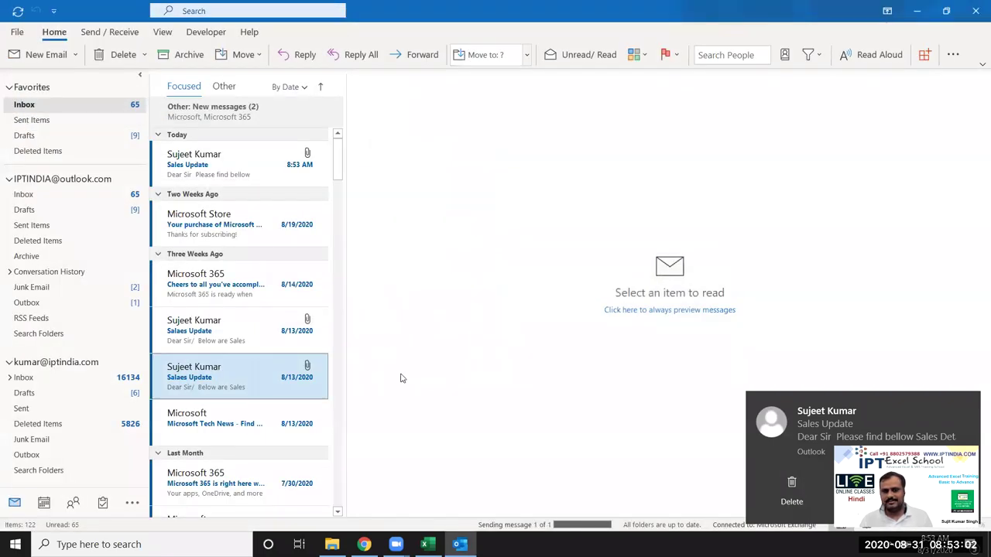
left_click(209, 178)
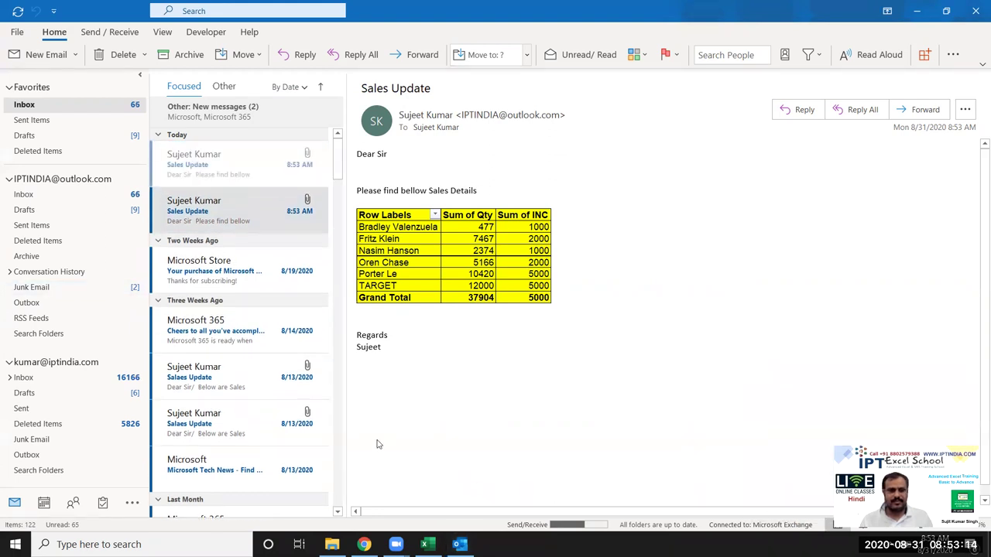
- View the newest Sales Update email's dark blue pivot table, then close the Templates window
left_click(240, 165)
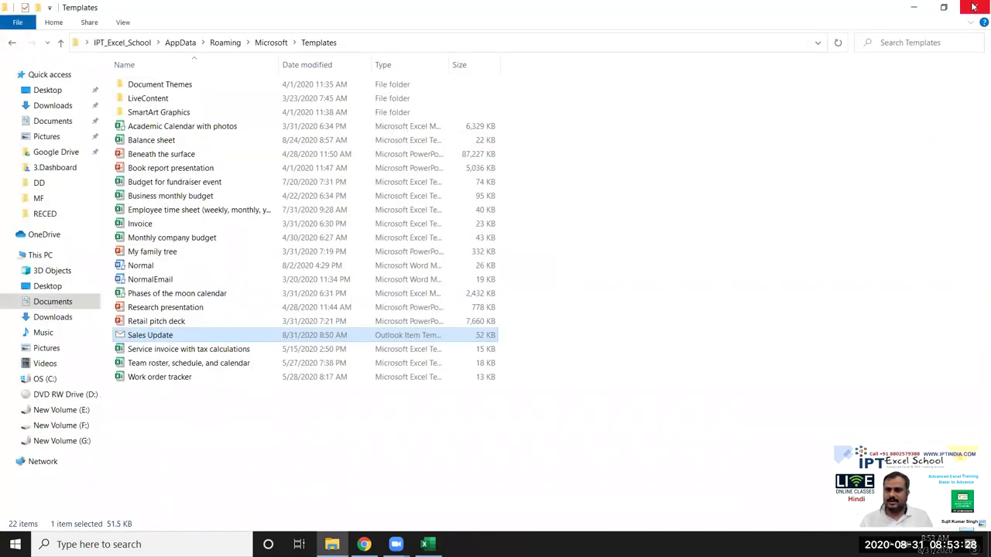
left_click(969, 8)
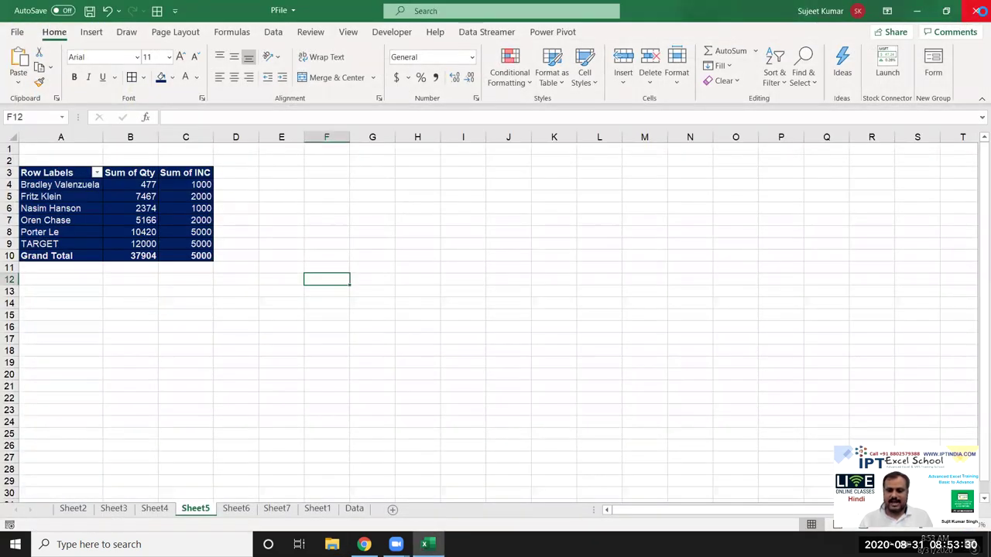
- Close the PFile.xlsm workbook, discarding unsaved changes
left_click(980, 11)
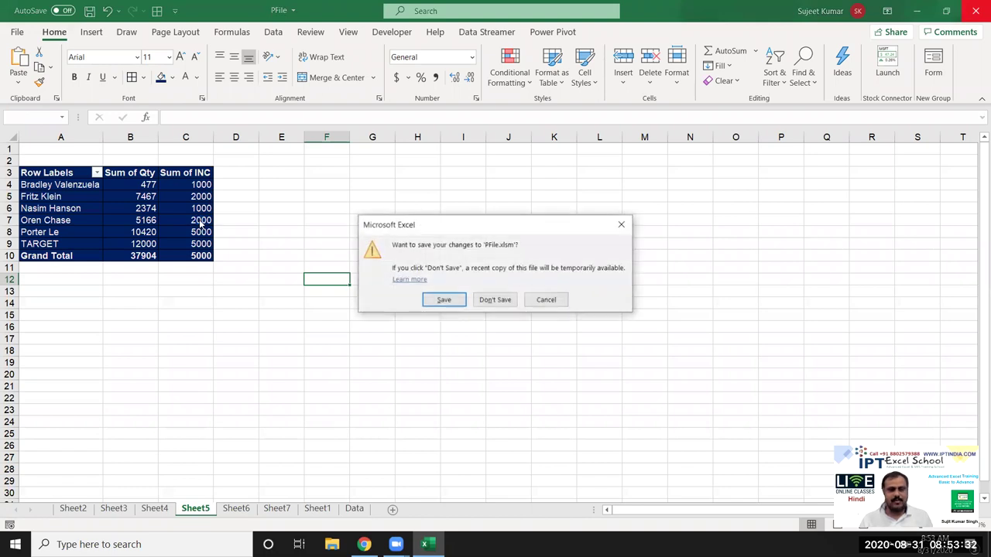
left_click(504, 300)
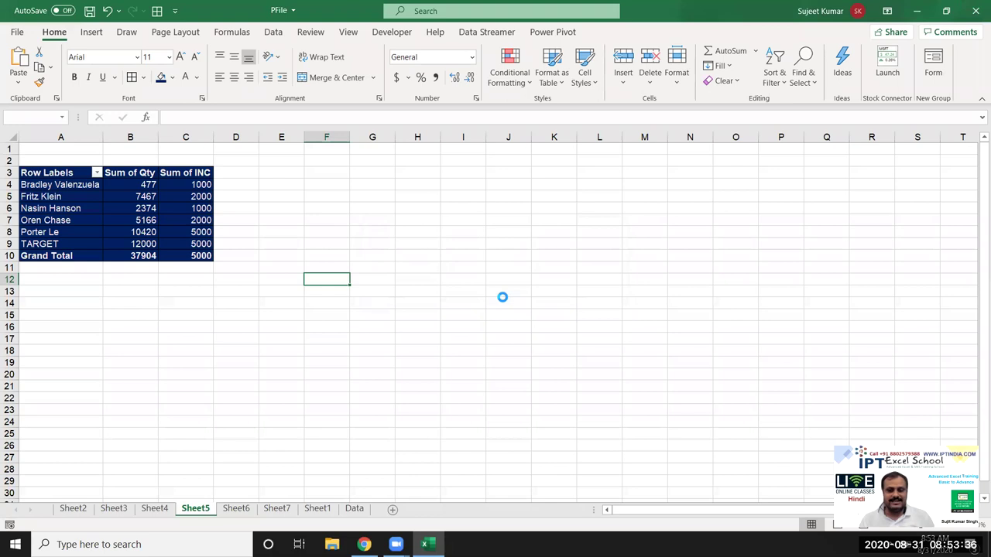